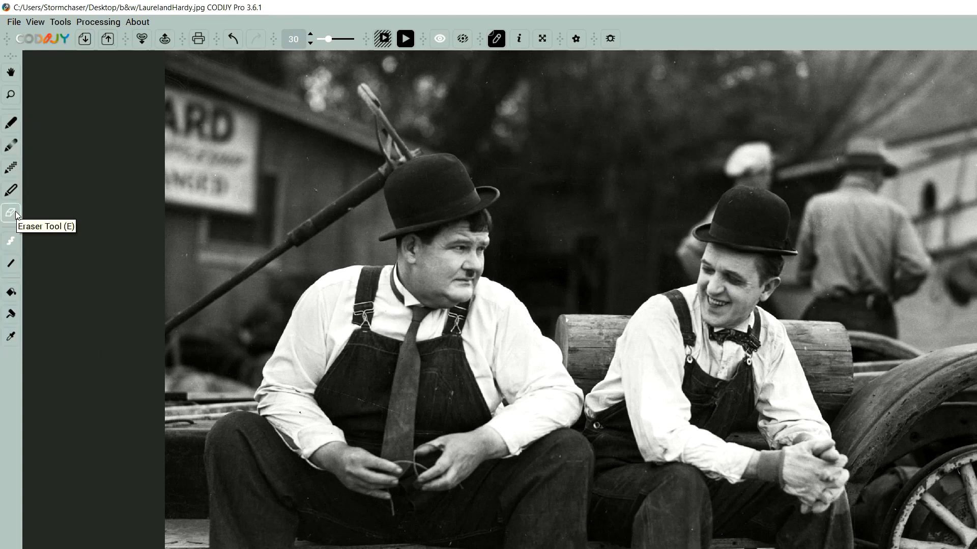
Step: Mark the bow-tied man's face with freehand skin-tone Color Pencil strokes at brush size 5
click(14, 267)
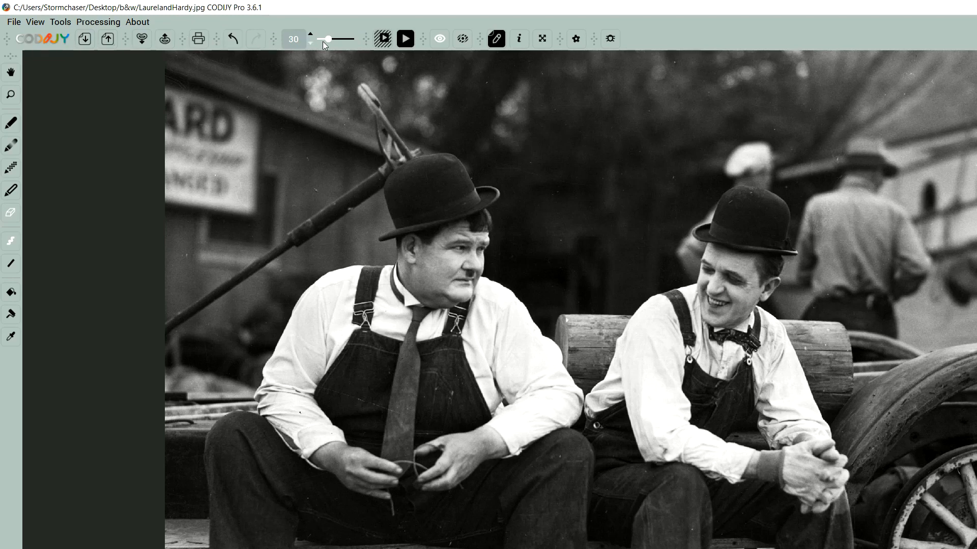
click(408, 46)
click(9, 122)
mouse_move(718, 258)
mouse_down()
mouse_move(752, 287)
mouse_move(733, 315)
mouse_move(715, 321)
mouse_move(704, 308)
mouse_move(716, 255)
mouse_move(747, 268)
mouse_move(732, 260)
mouse_move(743, 259)
mouse_move(739, 320)
mouse_up()
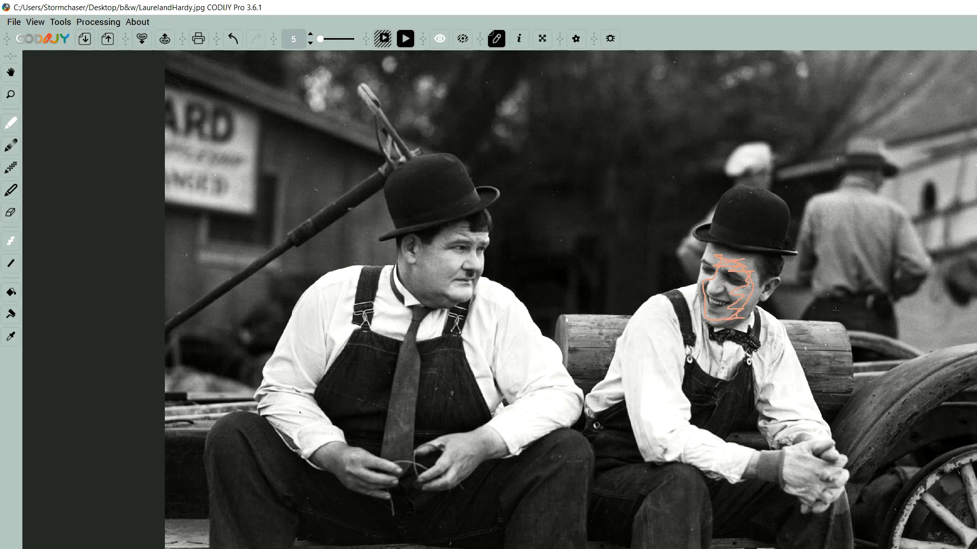
key(ctrl+z)
mouse_move(706, 255)
mouse_down()
mouse_move(731, 252)
mouse_move(751, 269)
mouse_move(756, 292)
mouse_move(740, 321)
mouse_move(717, 325)
mouse_move(705, 313)
mouse_move(710, 281)
mouse_up()
Step: Add skin-tone strokes to the long-tied man's face and both hands, and to the bow-tied man's wrist
mouse_move(474, 248)
mouse_down()
mouse_move(475, 264)
mouse_move(458, 263)
mouse_move(449, 283)
mouse_move(464, 295)
mouse_move(446, 299)
mouse_move(425, 299)
mouse_move(405, 279)
mouse_move(402, 252)
mouse_up()
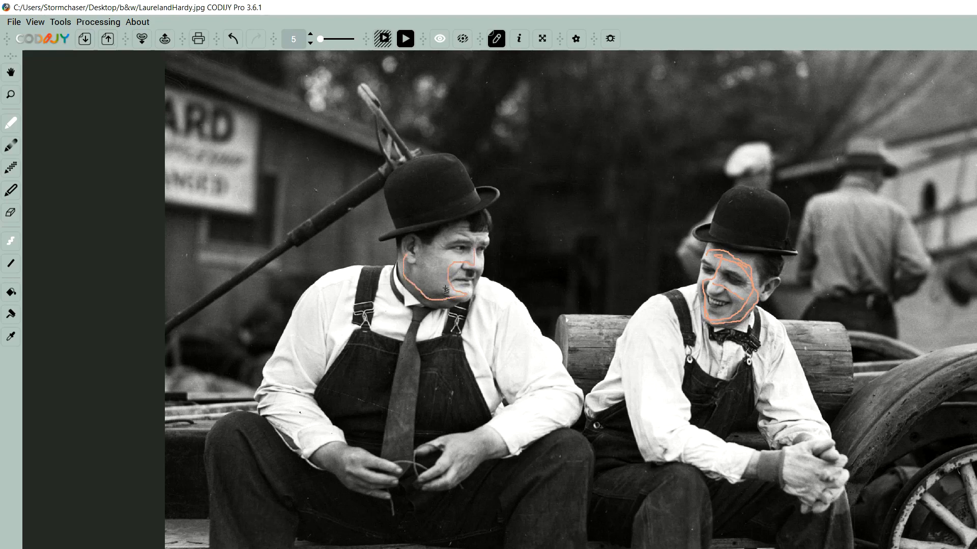
mouse_move(446, 292)
mouse_down()
mouse_move(420, 269)
mouse_move(438, 245)
mouse_move(437, 265)
mouse_move(455, 233)
mouse_move(474, 235)
mouse_move(475, 249)
mouse_up()
mouse_move(427, 447)
mouse_down()
mouse_move(487, 432)
mouse_move(440, 466)
mouse_move(486, 433)
mouse_move(458, 469)
mouse_move(485, 441)
mouse_up()
mouse_move(378, 466)
mouse_down()
mouse_move(330, 448)
mouse_move(380, 465)
mouse_move(334, 449)
mouse_move(358, 469)
mouse_move(347, 475)
mouse_move(331, 450)
mouse_move(359, 481)
mouse_move(331, 462)
mouse_move(342, 474)
mouse_move(372, 494)
mouse_up()
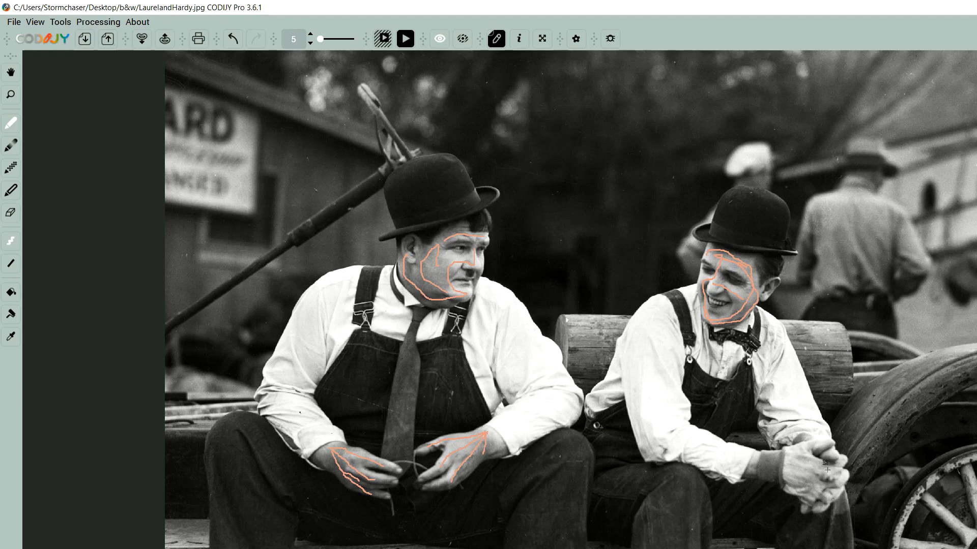
drag(757, 459, 751, 473)
Step: Preview the colorized photo and return to the view with the color strokes
click(410, 39)
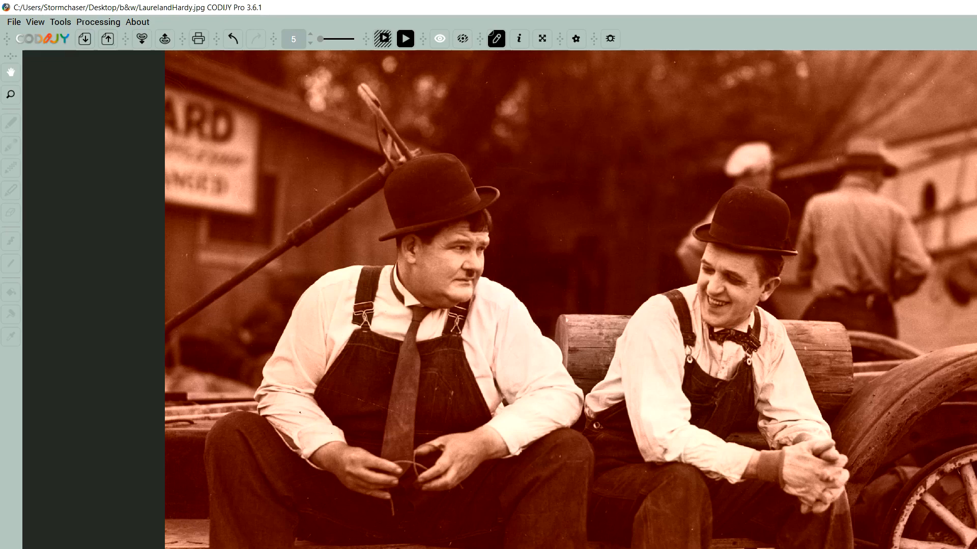
key(Tab)
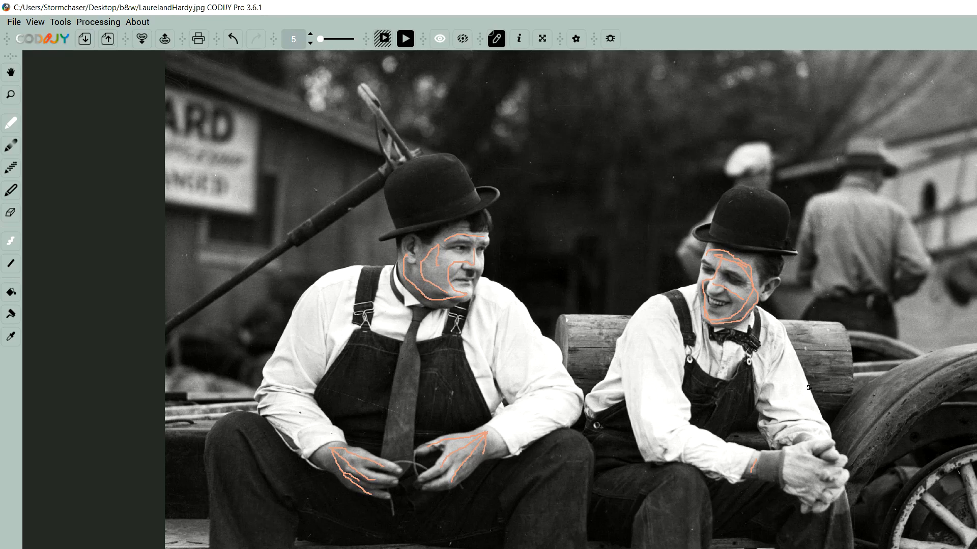
Step: Outline the bow-tied man's shirt sleeve beside the wheel in white with straight lines, from the shoulder to the cuff
key(z)
click(820, 421)
click(859, 417)
click(760, 443)
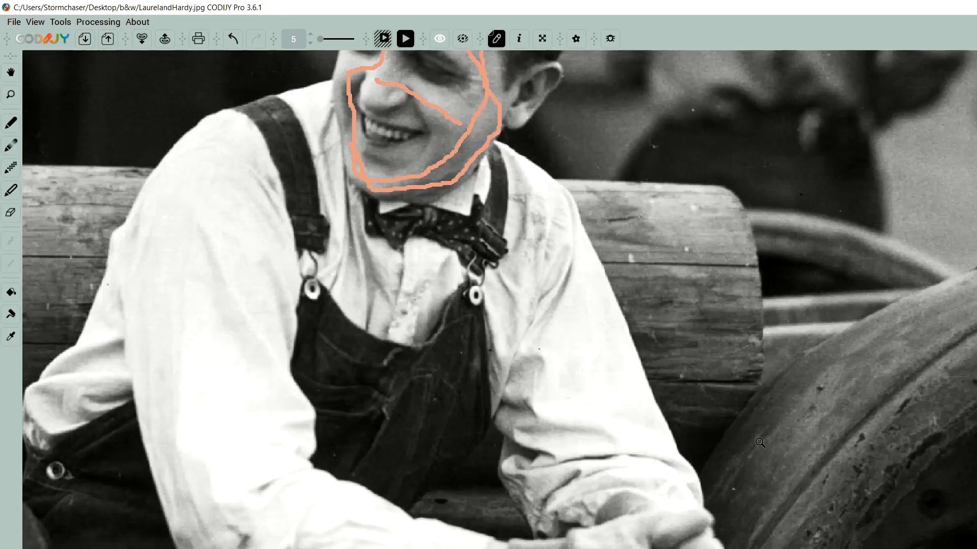
click(631, 459)
key(z)
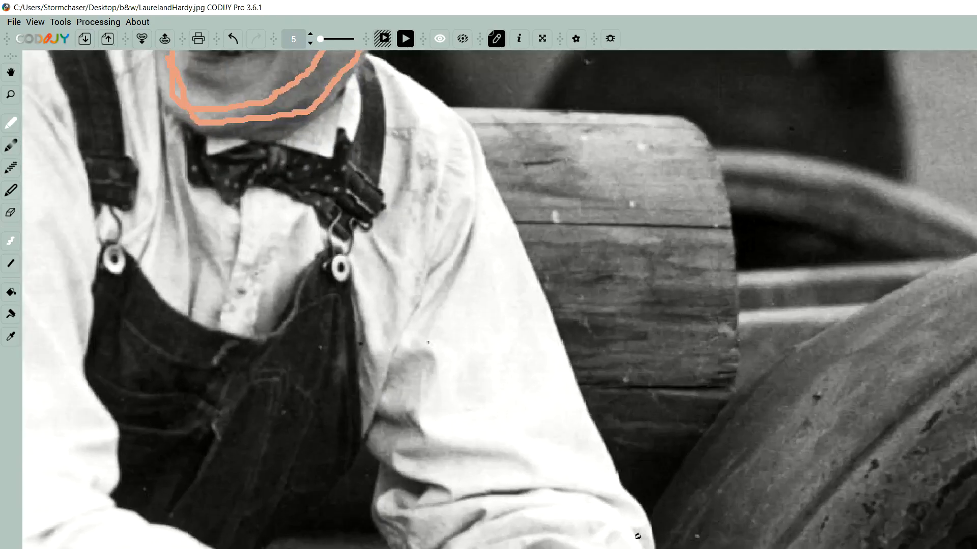
click(11, 265)
mouse_move(655, 532)
mouse_down()
mouse_move(612, 488)
mouse_move(614, 469)
mouse_move(470, 131)
mouse_up()
mouse_move(381, 64)
mouse_down()
mouse_move(391, 201)
mouse_move(354, 254)
mouse_move(365, 418)
mouse_move(388, 464)
mouse_move(374, 514)
mouse_up()
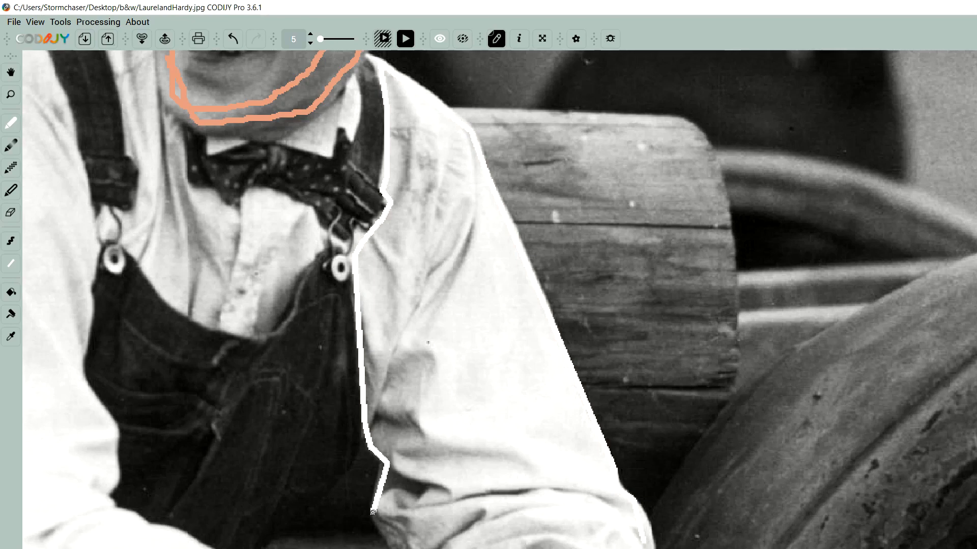
scroll(374, 514, down, 3)
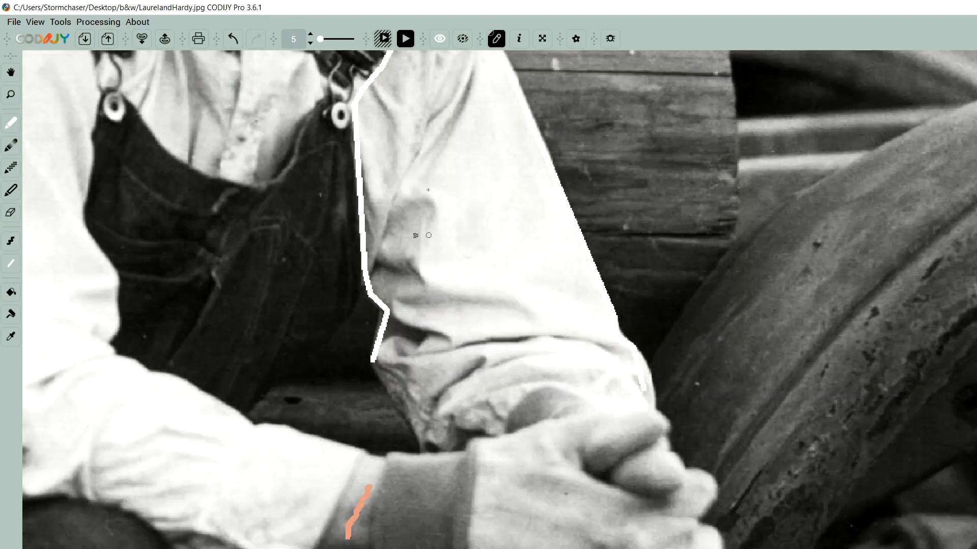
mouse_move(372, 363)
mouse_down()
mouse_move(423, 445)
mouse_move(489, 432)
mouse_move(534, 385)
mouse_move(606, 405)
mouse_move(653, 399)
mouse_move(648, 391)
mouse_up()
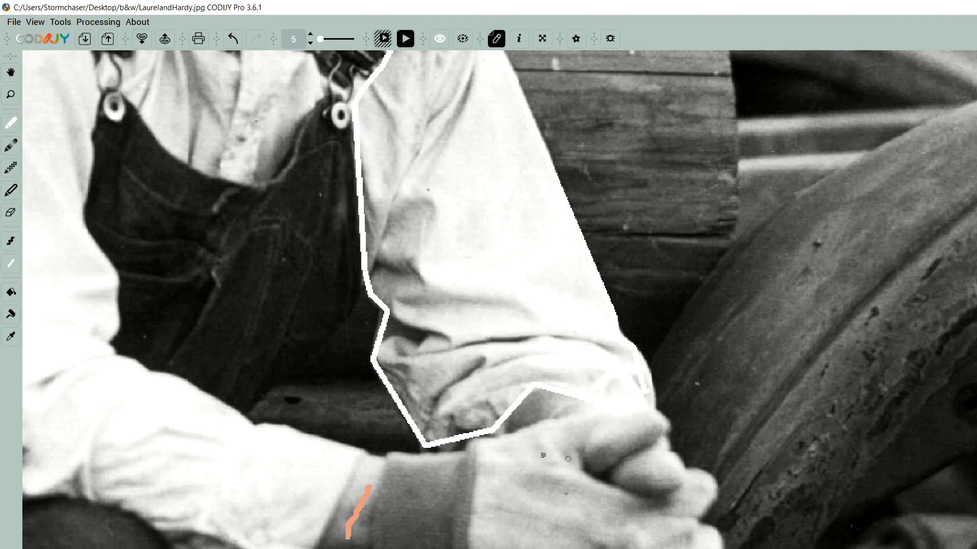
Step: Outline the bow-tied man's clasped hands with white straight lines, including the fingers at the bottom
drag(481, 443, 468, 546)
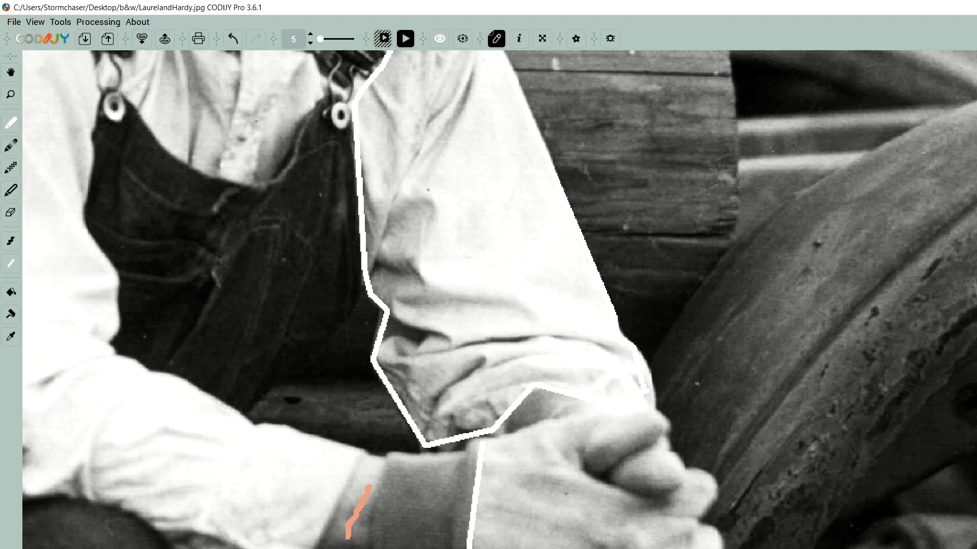
mouse_move(720, 548)
mouse_down()
mouse_move(715, 524)
mouse_move(695, 528)
mouse_move(711, 478)
mouse_move(674, 468)
mouse_move(642, 389)
mouse_up()
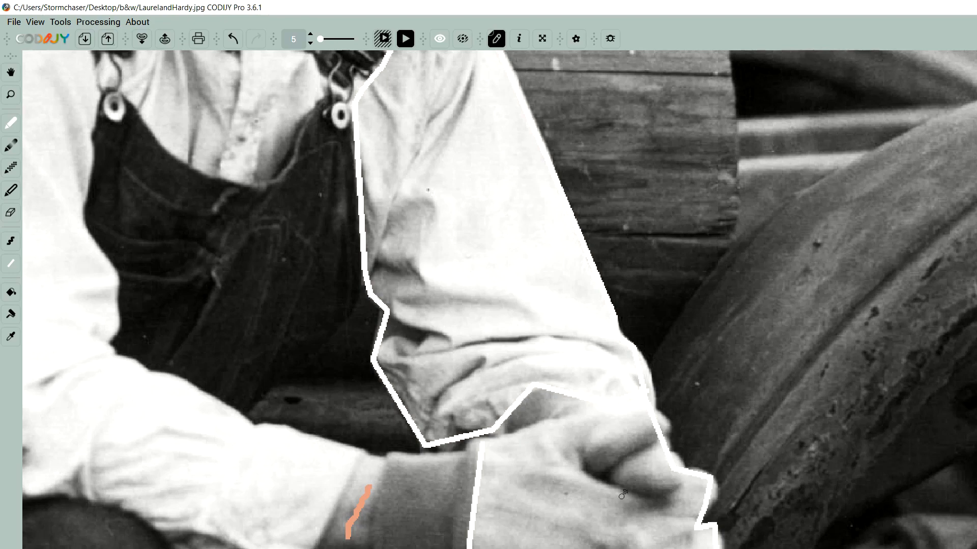
scroll(625, 492, down, 4)
mouse_move(650, 409)
mouse_down()
mouse_move(609, 444)
mouse_move(544, 441)
mouse_move(531, 382)
mouse_up()
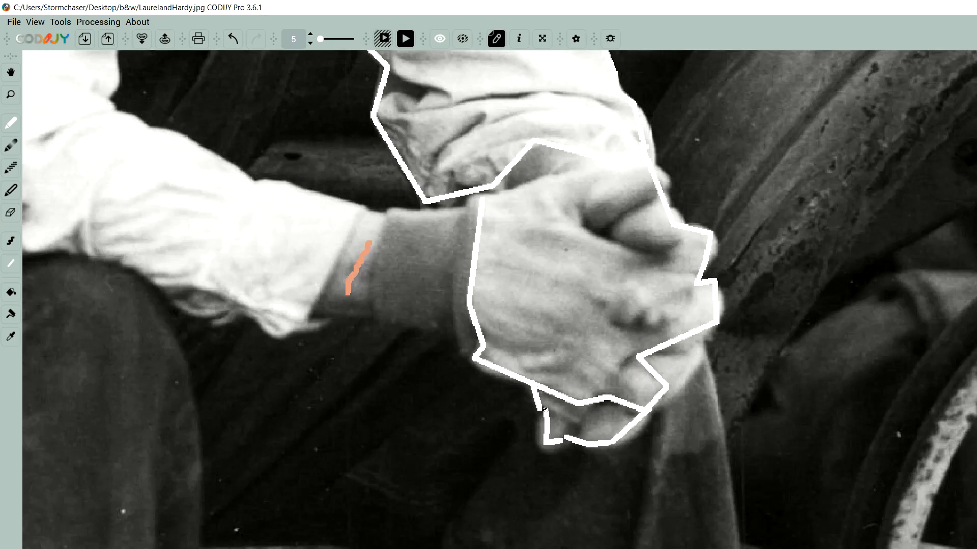
Step: Outline the bow-tied man's shirt front between the suspenders in white, and mark his collar with freehand strokes
scroll(728, 509, down, 4)
scroll(684, 505, up, 6)
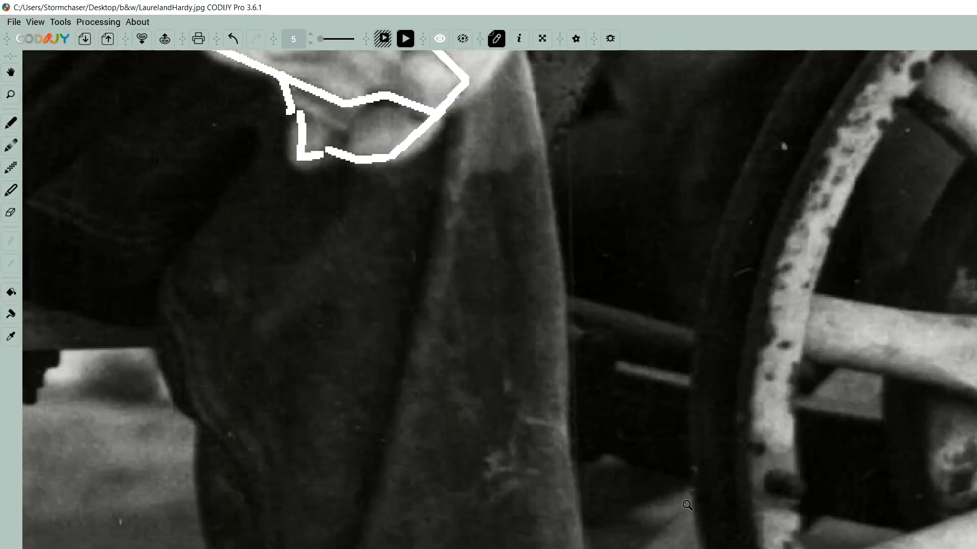
scroll(795, 209, down, 5)
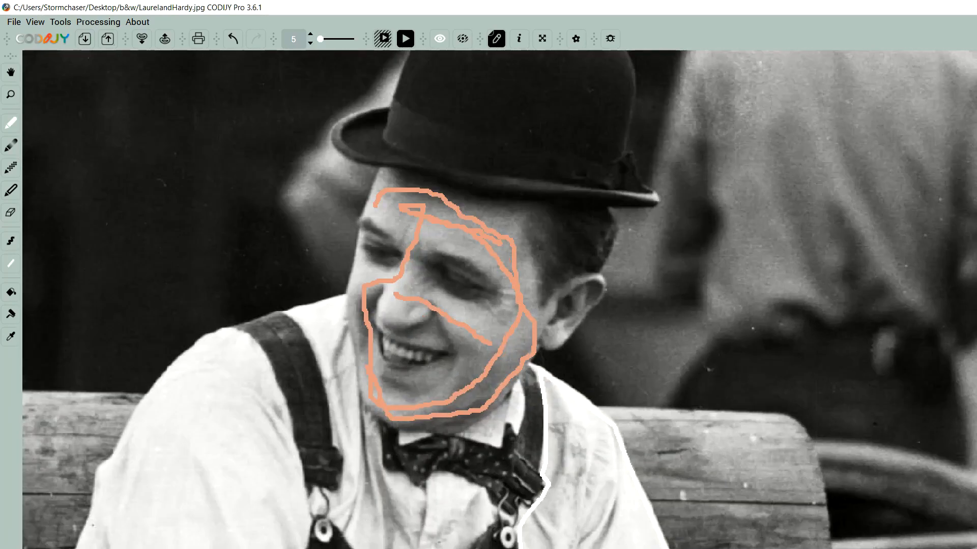
mouse_move(465, 548)
mouse_down()
mouse_move(489, 518)
mouse_move(484, 487)
mouse_move(431, 478)
mouse_move(410, 487)
mouse_move(381, 462)
mouse_move(336, 302)
mouse_move(318, 301)
mouse_move(293, 310)
mouse_move(330, 381)
mouse_move(344, 466)
mouse_move(335, 525)
mouse_move(349, 543)
mouse_up()
click(10, 241)
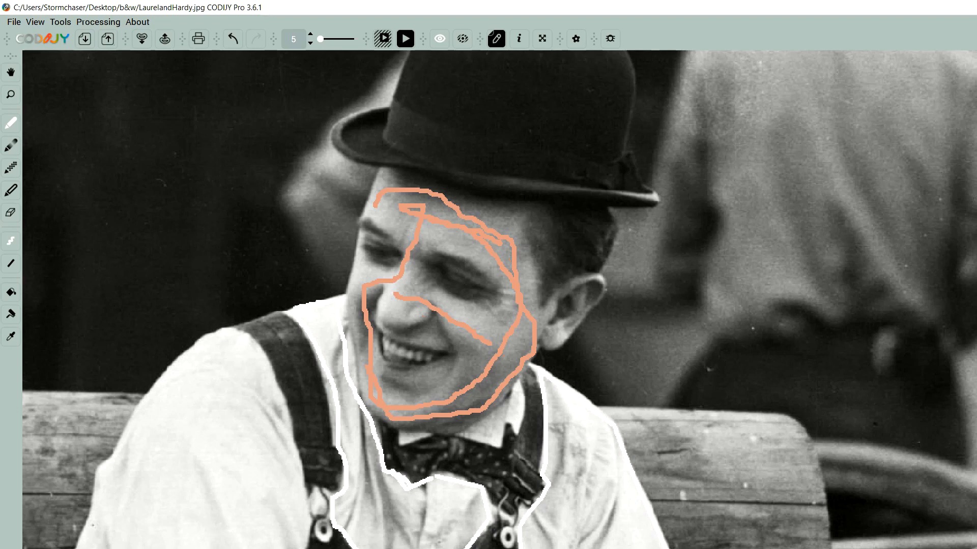
mouse_move(484, 434)
mouse_down()
mouse_move(519, 403)
mouse_move(500, 423)
mouse_up()
key(ctrl+z)
drag(482, 435, 513, 410)
Step: Trace the inner edge of the bow-tied man's other sleeve in white straight lines, along the overalls bib and suspender
scroll(534, 407, down, 5)
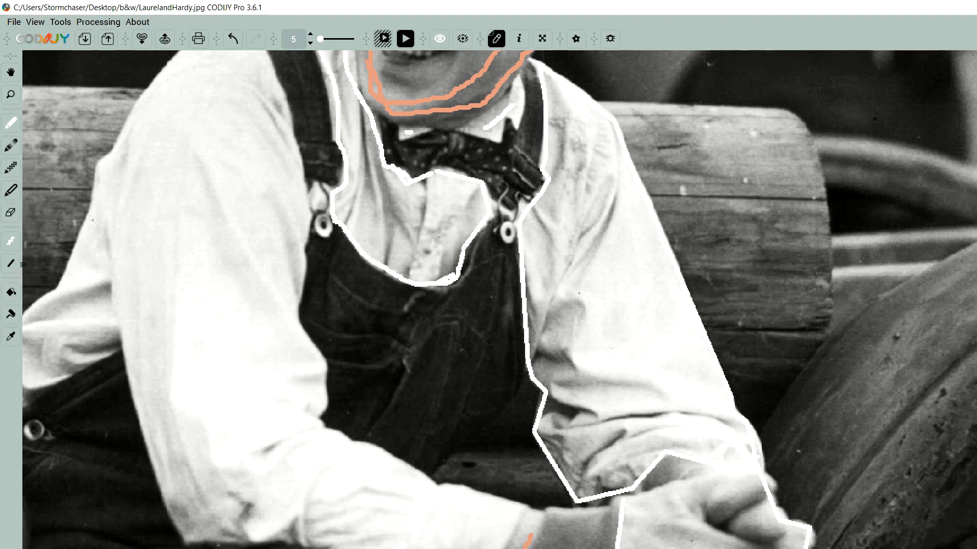
click(12, 263)
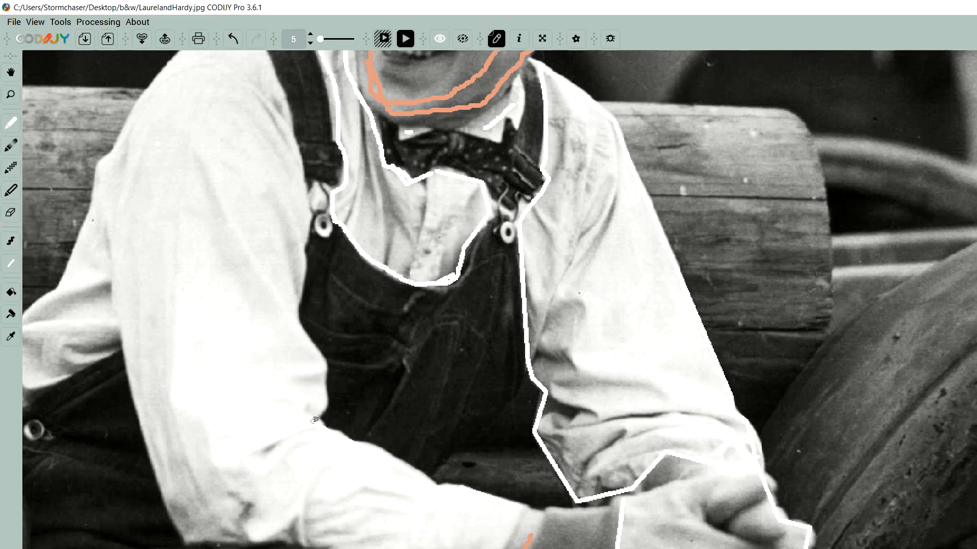
mouse_move(314, 420)
mouse_down()
mouse_move(324, 397)
mouse_move(299, 325)
mouse_move(302, 185)
mouse_up()
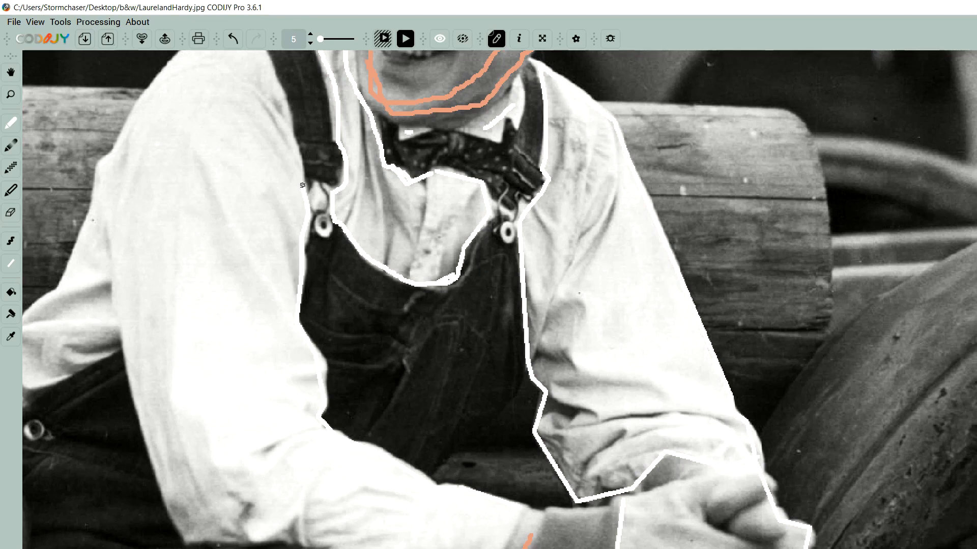
scroll(302, 185, up, 4)
drag(303, 399, 258, 263)
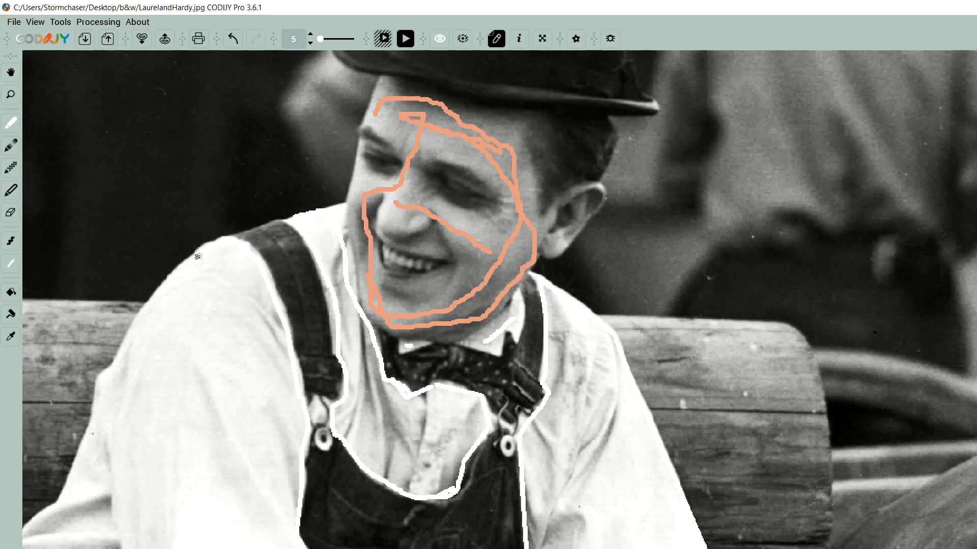
Step: Continue the white outline around the bow-tied man's outer shoulder and elbow and along the underside of his forearm to the cuff
mouse_move(188, 260)
mouse_down()
mouse_move(150, 301)
mouse_move(93, 421)
mouse_up()
scroll(391, 503, left, 8)
scroll(372, 429, down, 1)
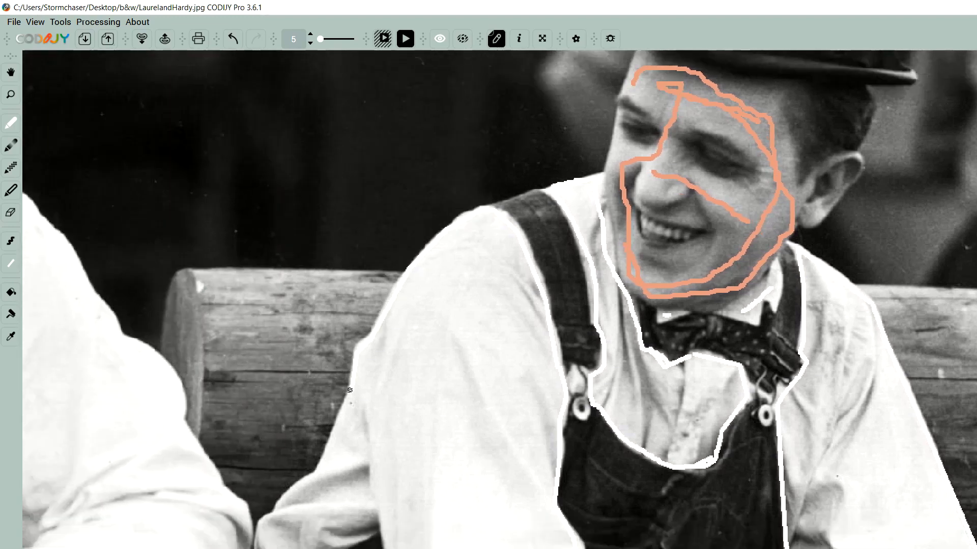
mouse_move(349, 390)
mouse_down()
mouse_move(320, 469)
mouse_move(278, 520)
mouse_move(260, 524)
mouse_move(256, 548)
mouse_up()
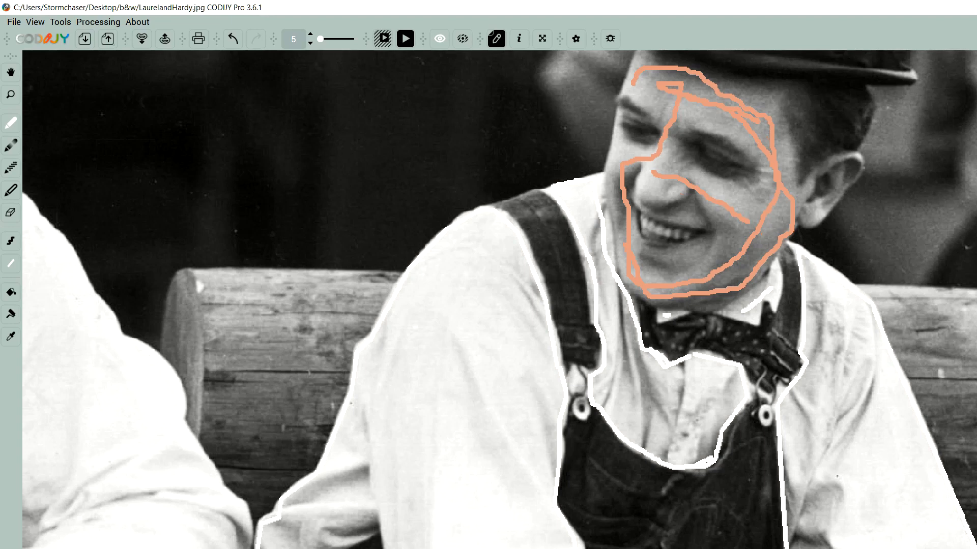
mouse_move(334, 548)
mouse_down()
mouse_move(381, 524)
mouse_move(385, 548)
mouse_up()
scroll(382, 407, down, 5)
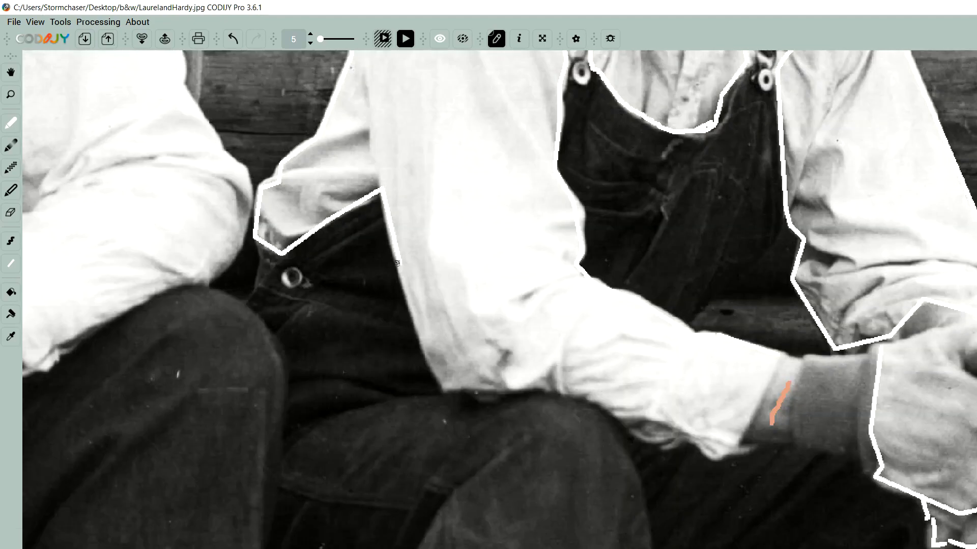
mouse_move(402, 262)
mouse_down()
mouse_move(446, 390)
mouse_move(575, 391)
mouse_move(730, 449)
mouse_move(779, 357)
mouse_up()
Step: Outline the long-tied man's sleeve nearest the log in white straight lines, from the cuff over the shoulder and along the overalls
scroll(717, 420, down, 1)
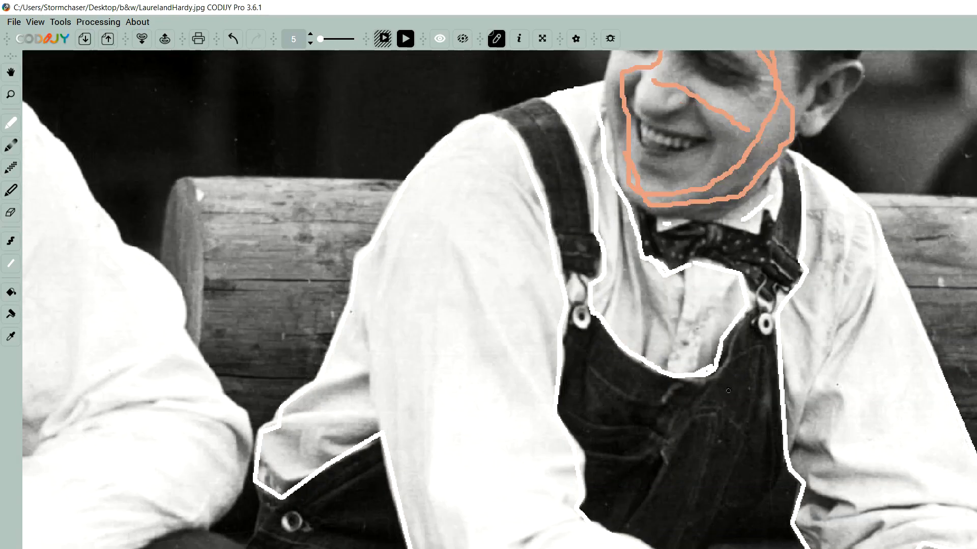
scroll(753, 387, down, 1)
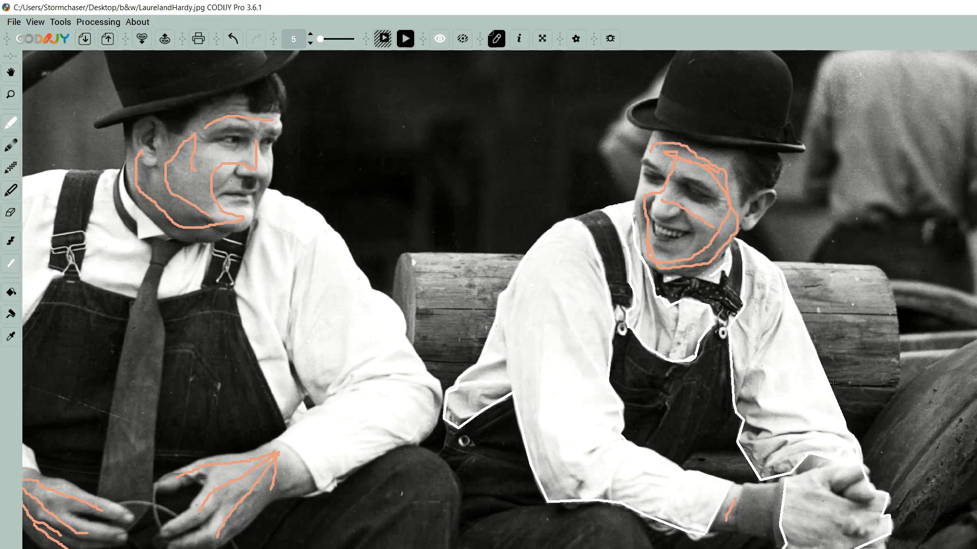
scroll(275, 458, up, 1)
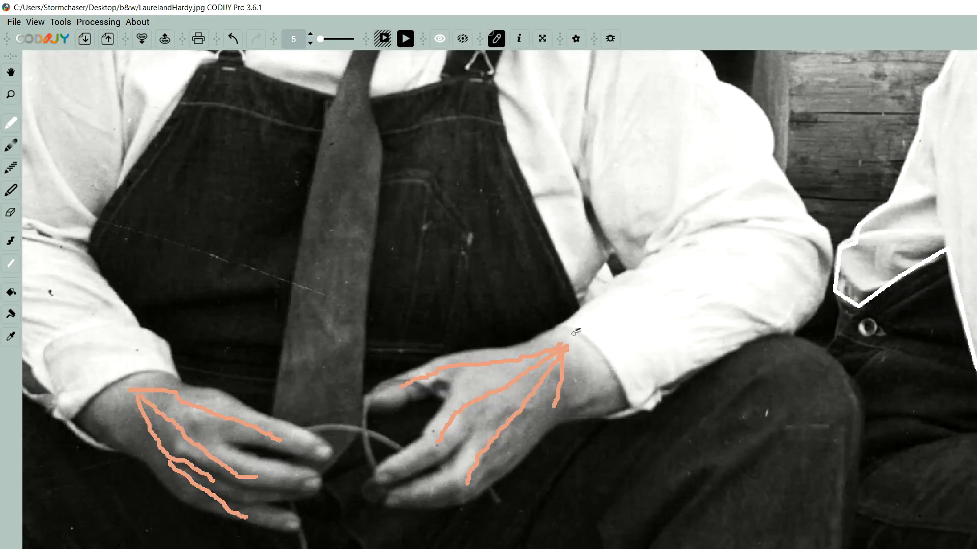
mouse_move(621, 375)
mouse_down()
mouse_move(635, 405)
mouse_move(755, 336)
mouse_move(795, 330)
mouse_move(822, 300)
mouse_move(832, 255)
mouse_move(828, 231)
mouse_move(806, 217)
mouse_up()
scroll(806, 219, up, 5)
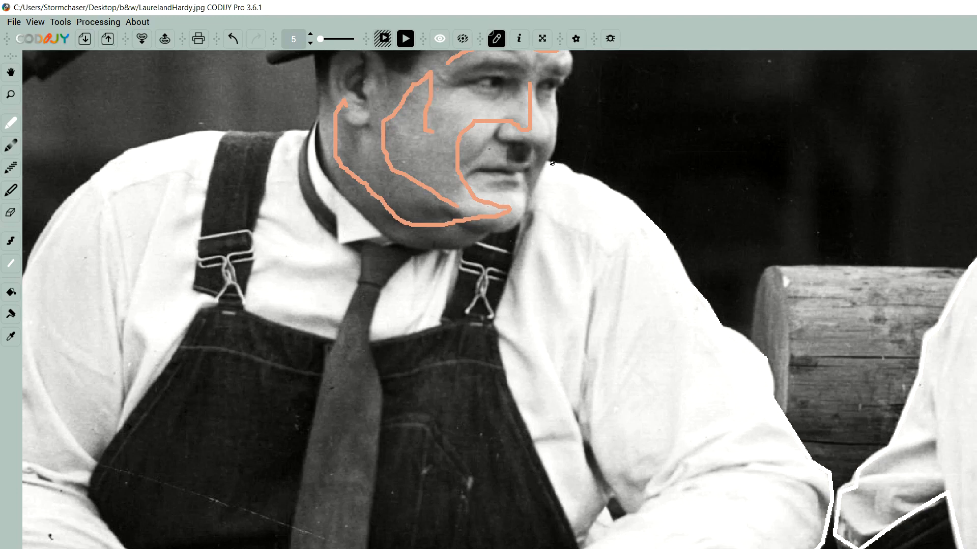
mouse_move(531, 201)
mouse_down()
mouse_move(496, 320)
mouse_move(503, 365)
mouse_move(581, 546)
mouse_up()
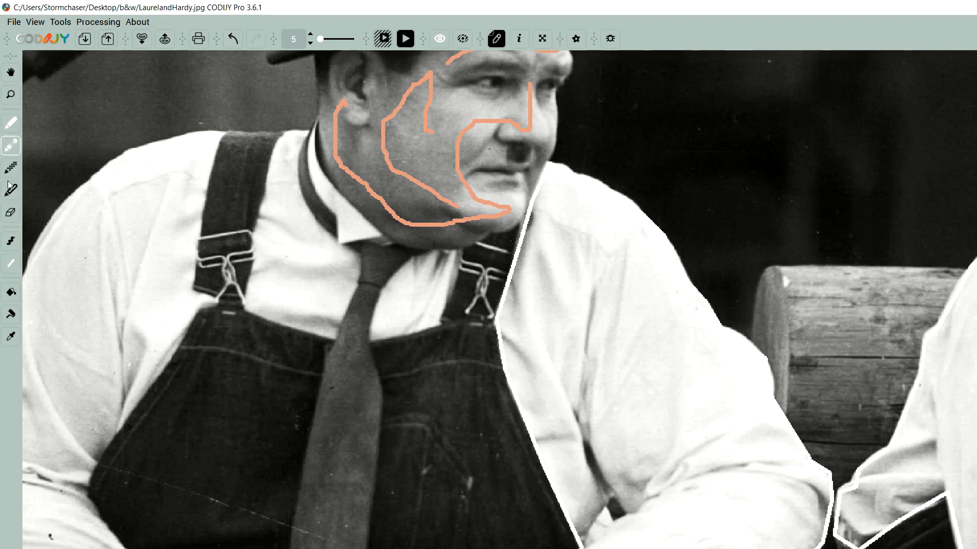
Step: Mark the long-tied man's shirt front and collar with freehand white strokes on both sides of the tie
click(11, 240)
drag(430, 278, 407, 311)
drag(334, 301, 279, 185)
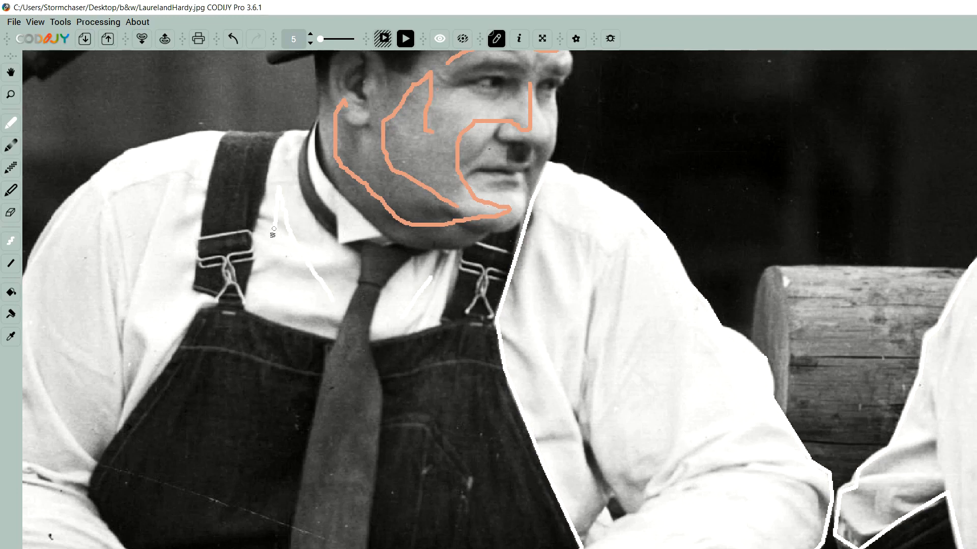
drag(274, 231, 271, 280)
drag(349, 231, 326, 188)
Step: Outline the long-tied man's shirt panel between suspender and tie with white straight lines, and undo the stray stroke
click(10, 263)
mouse_move(355, 262)
mouse_down()
mouse_move(331, 334)
mouse_move(251, 307)
mouse_move(283, 141)
mouse_move(302, 142)
mouse_move(298, 201)
mouse_move(356, 262)
mouse_up()
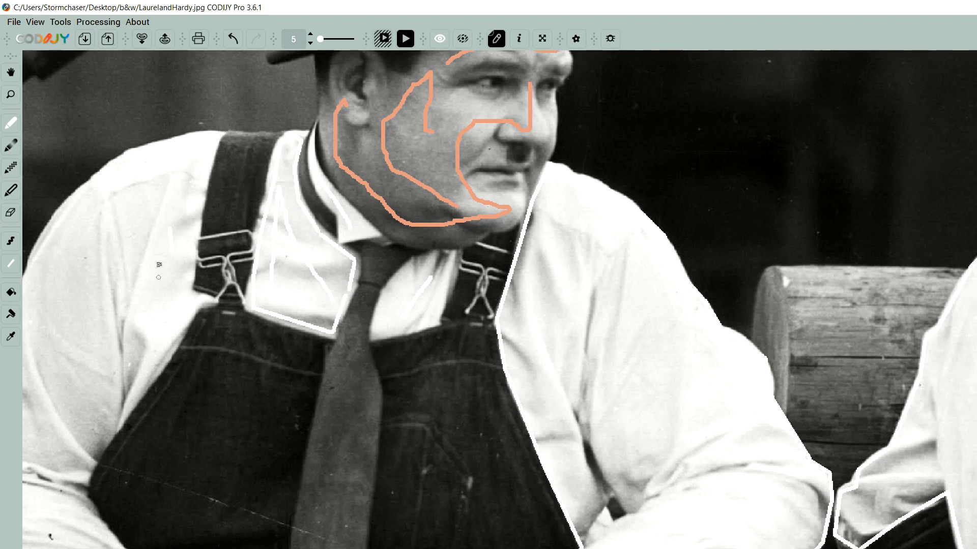
key(ctrl+z)
Step: Outline the long-tied man's shirt in white along the outer suspender, the bib edge and his inner forearm, and around the cuff
drag(327, 249, 502, 249)
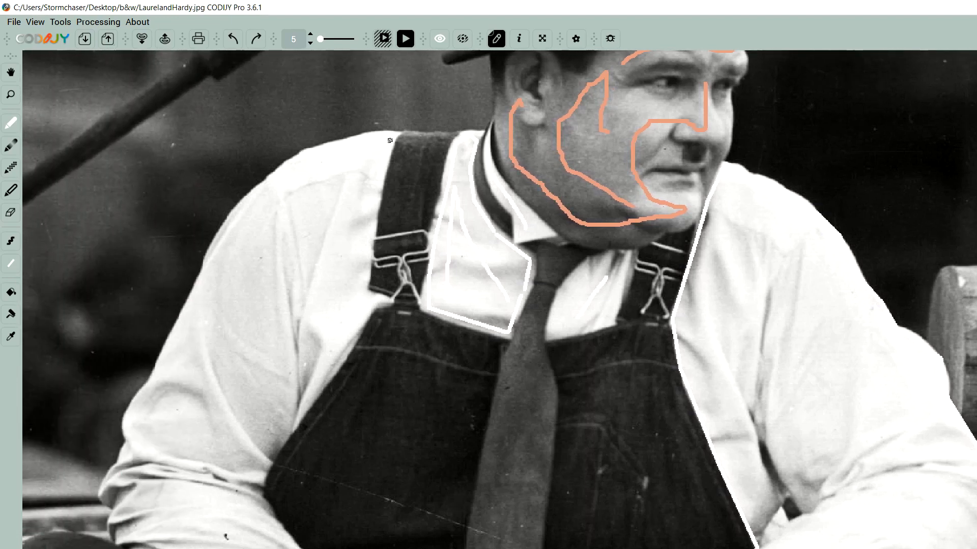
mouse_move(388, 145)
mouse_down()
mouse_move(362, 293)
mouse_move(383, 301)
mouse_move(278, 446)
mouse_up()
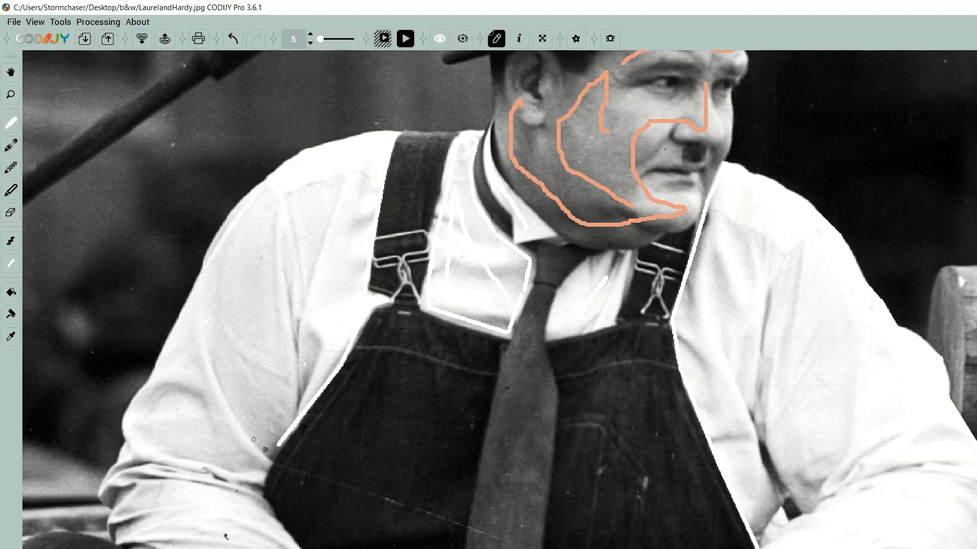
scroll(265, 450, down, 3)
mouse_move(277, 355)
mouse_down()
mouse_move(263, 414)
mouse_move(315, 483)
mouse_move(346, 502)
mouse_move(344, 522)
mouse_up()
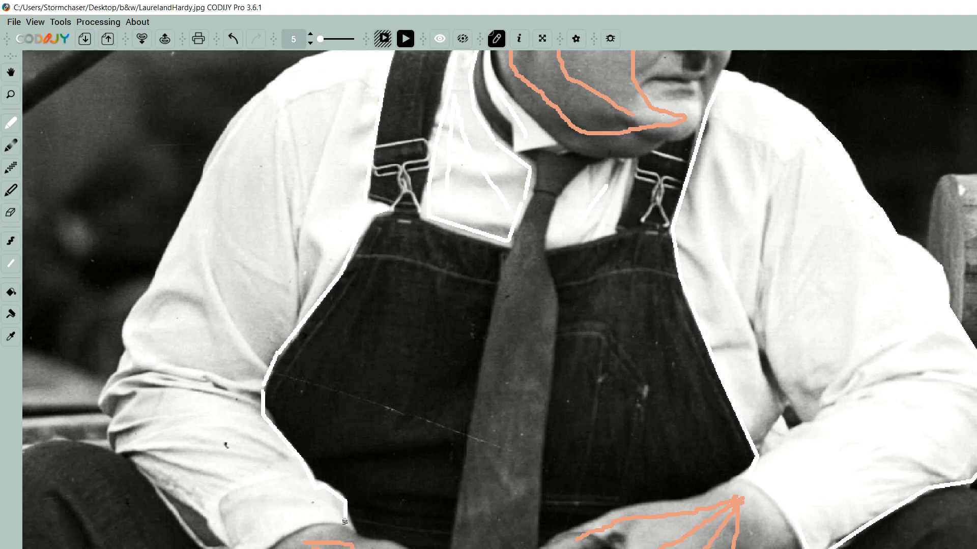
click(350, 526)
click(315, 522)
click(288, 531)
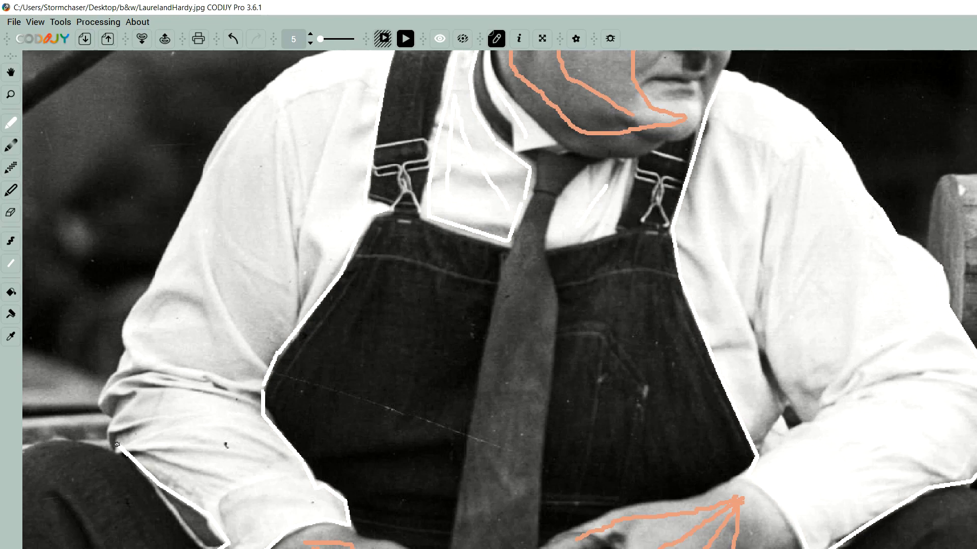
Step: Continue the white outline around the long-tied man's elbow and up the outside of his sleeve to the shoulder
click(117, 444)
click(100, 398)
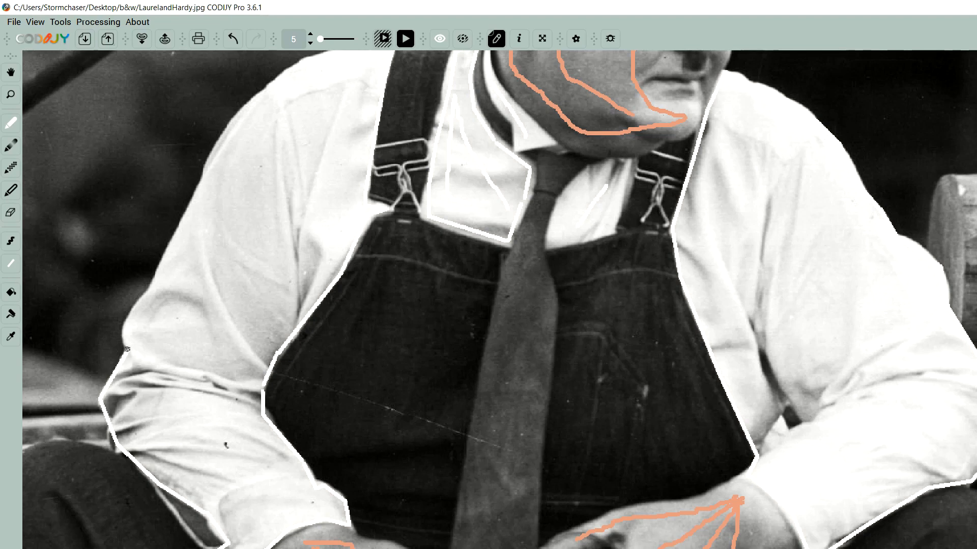
click(126, 350)
click(154, 285)
click(177, 228)
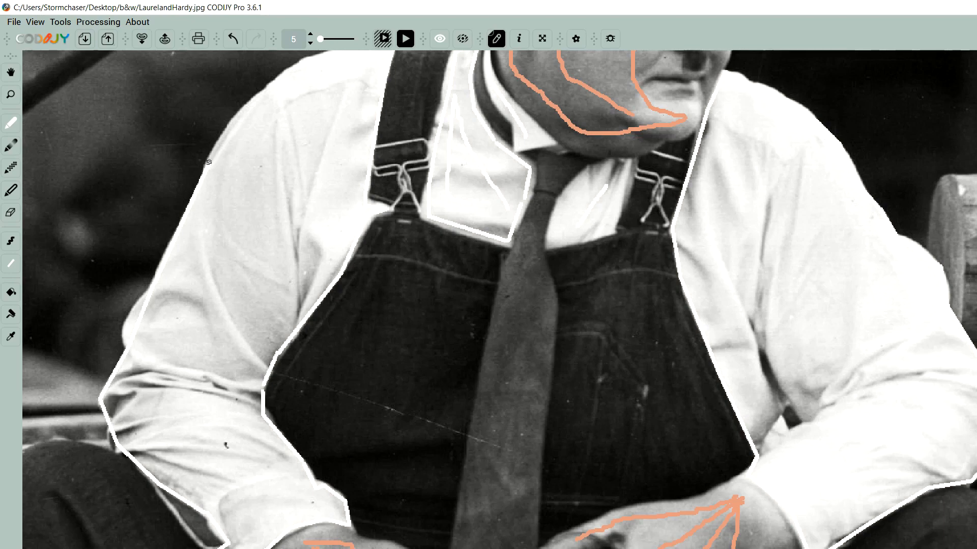
scroll(273, 154, up, 3)
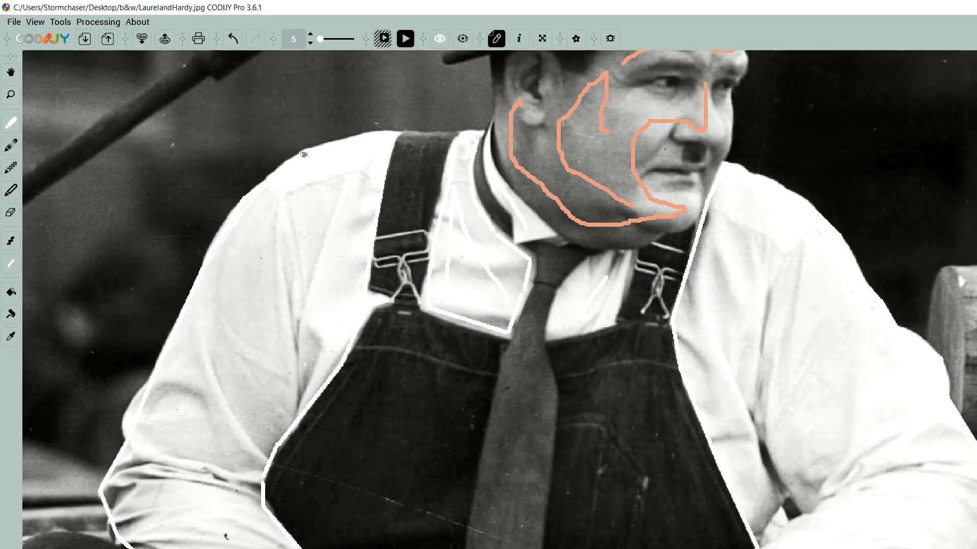
Step: Outline the lower trouser edges between both men's legs along the bench in dark blue straight lines, undoing the stray line
scroll(662, 364, down, 5)
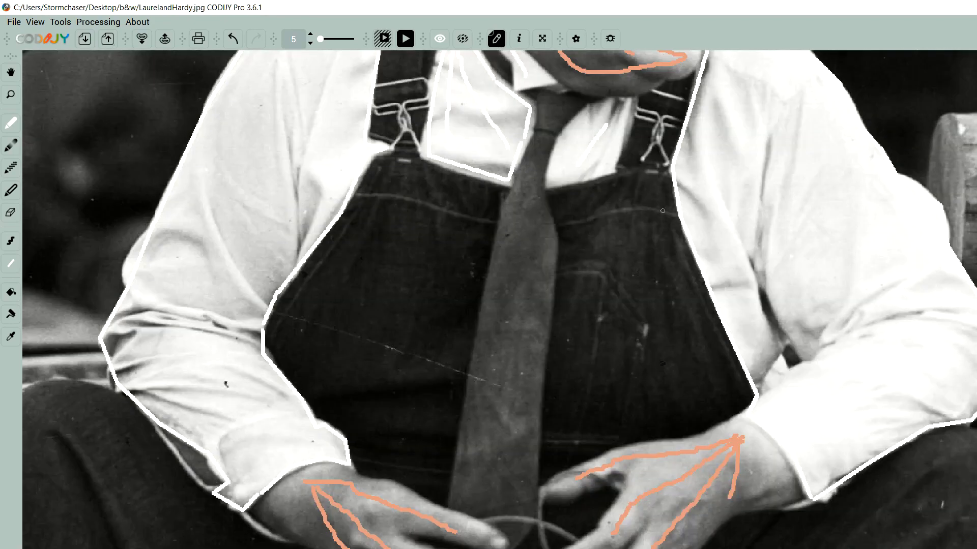
scroll(663, 364, down, 2)
scroll(659, 369, down, 2)
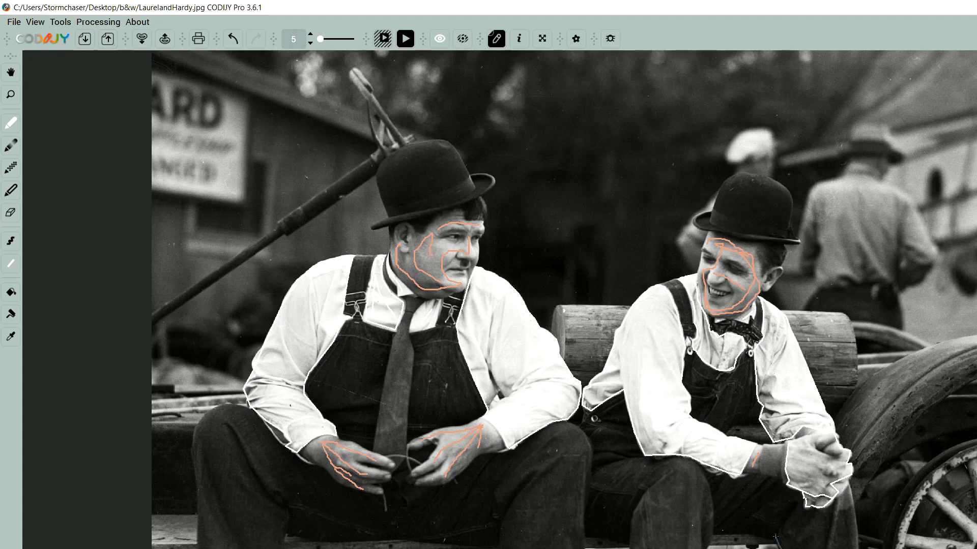
mouse_move(778, 538)
mouse_down()
mouse_move(717, 532)
mouse_move(705, 547)
mouse_up()
mouse_move(627, 542)
mouse_down()
mouse_move(586, 536)
mouse_move(586, 548)
mouse_up()
key(ctrl+z)
click(584, 535)
drag(499, 547, 285, 534)
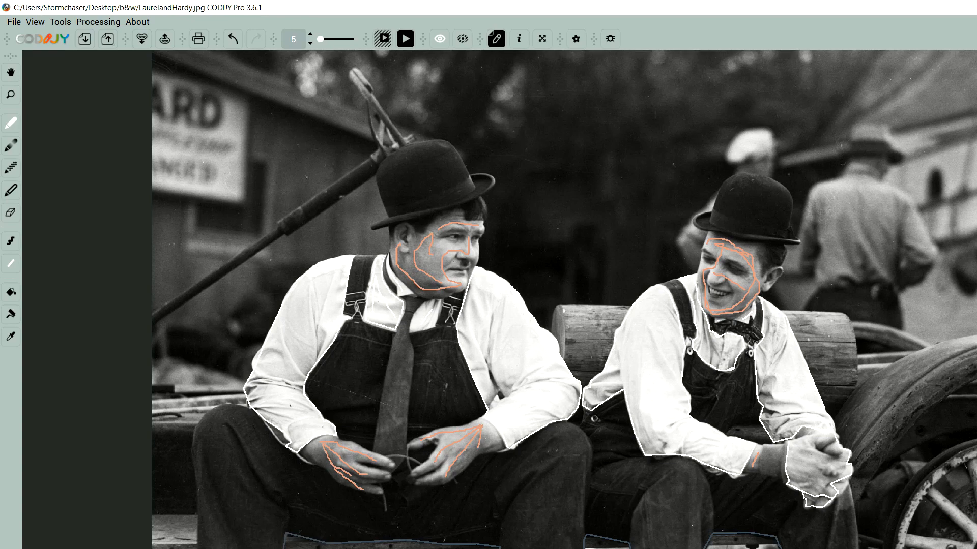
Step: Outline the long-tied man's outer leg and knee in dark blue, up along his forearm to the cuff
click(198, 517)
click(192, 455)
click(197, 423)
click(220, 404)
click(250, 407)
click(313, 464)
click(322, 467)
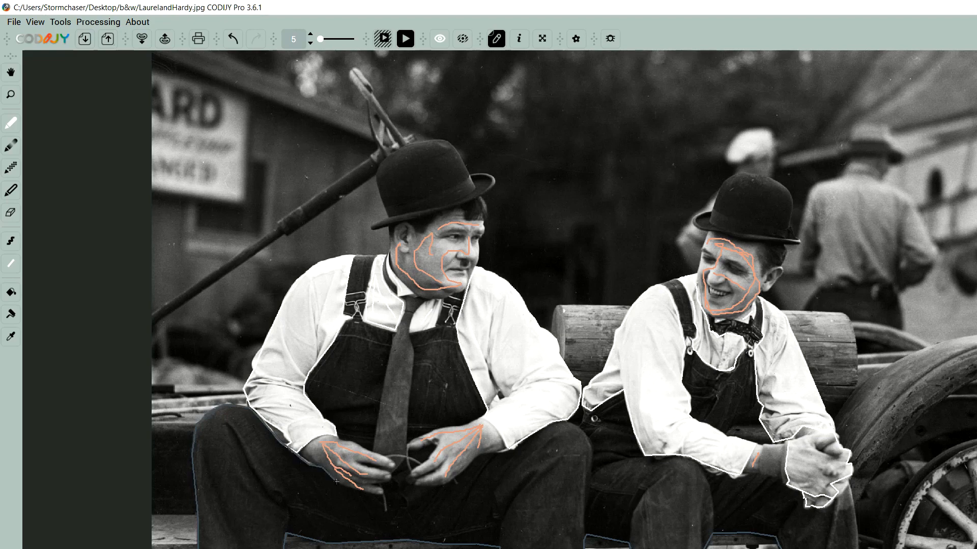
Step: Continue the dark blue outline beneath the long-tied man's two hands to the wrist nearest the log
click(337, 484)
click(413, 488)
click(454, 487)
click(486, 454)
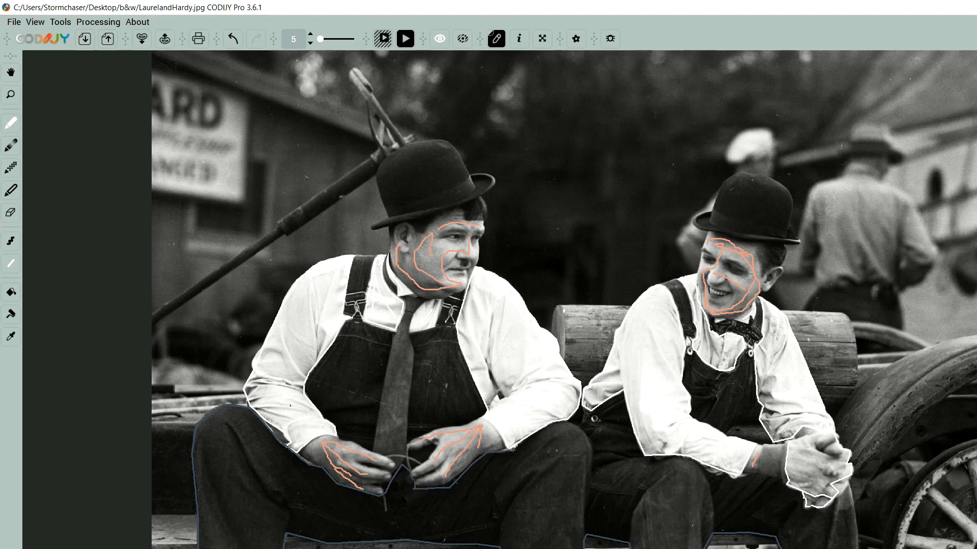
Step: Extend the dark blue outline over the long-tied man's knee and around the bow-tied man's waist, thighs and outer leg
click(513, 450)
click(551, 426)
click(622, 391)
mouse_move(645, 461)
mouse_down()
mouse_move(685, 459)
mouse_move(713, 478)
mouse_move(778, 479)
mouse_move(770, 478)
mouse_move(808, 511)
mouse_move(831, 509)
mouse_move(848, 488)
mouse_move(860, 542)
mouse_move(853, 517)
mouse_up()
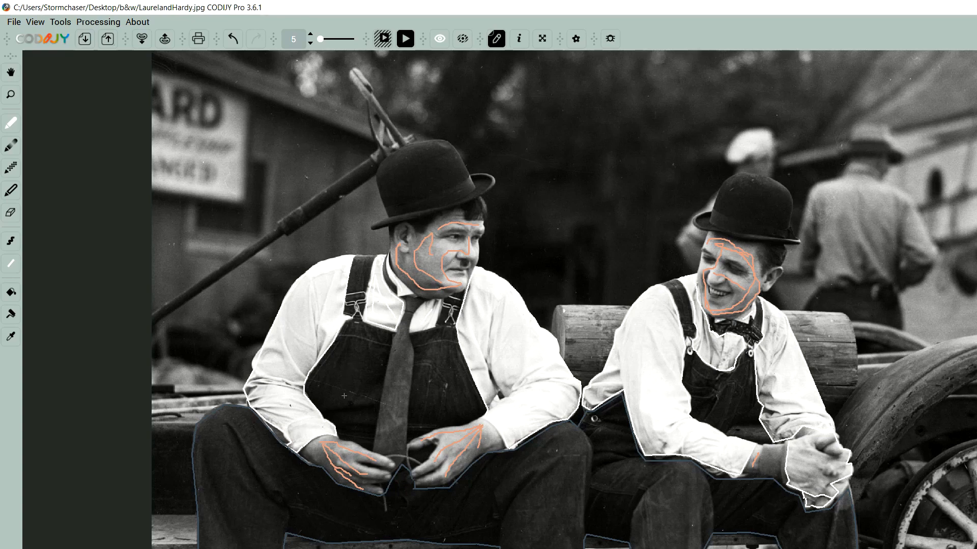
Step: Outline the long-tied man's overalls bib and suspenders in dark blue, following both sides of his tie
mouse_move(372, 450)
mouse_down()
mouse_move(396, 330)
mouse_move(356, 320)
mouse_move(309, 368)
mouse_move(304, 393)
mouse_move(340, 441)
mouse_move(373, 451)
mouse_up()
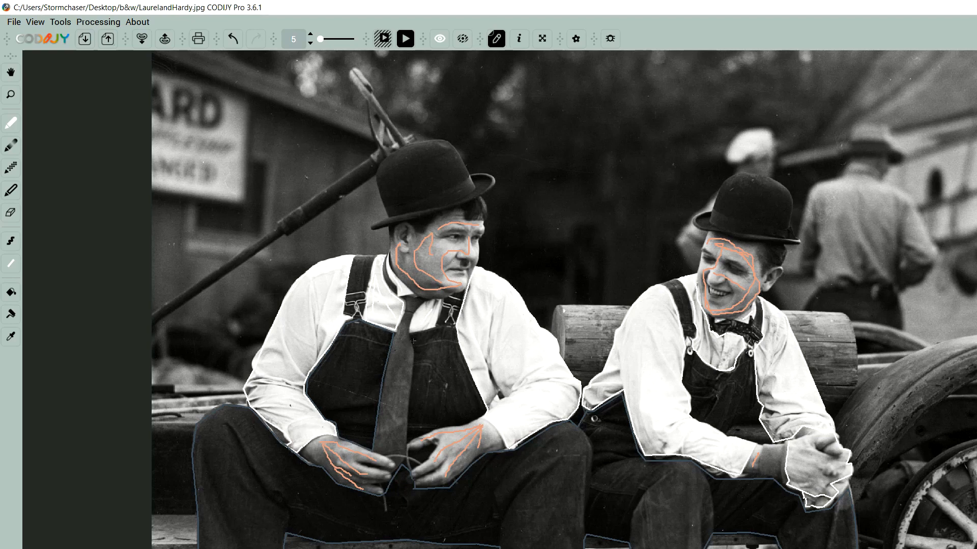
key(ctrl+z)
drag(410, 337, 409, 441)
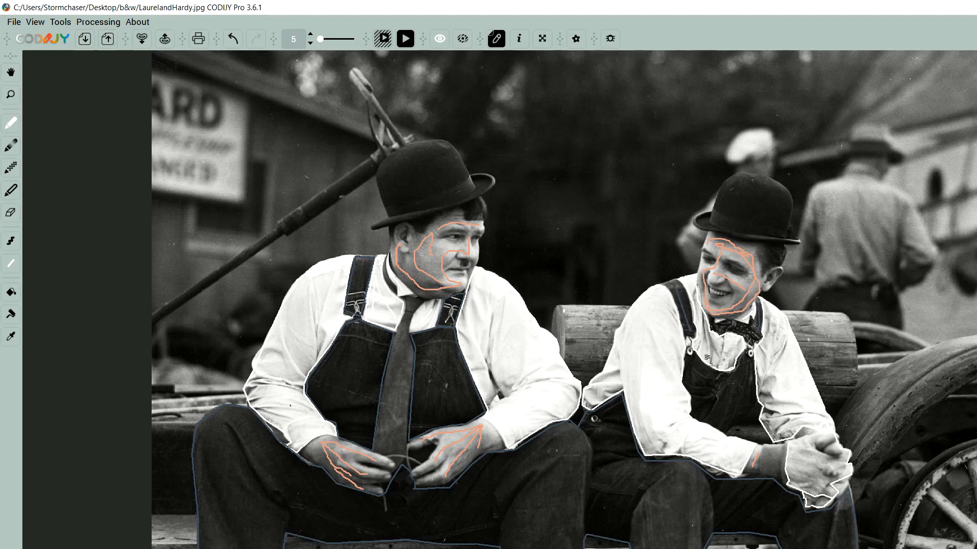
Step: Mark the bow-tied man's overalls bib with a V of dark blue straight lines
click(692, 365)
click(717, 423)
click(752, 374)
Step: Run the colorization and compare the result with the marked-up photo, including a close look at the long-tied man's hands
click(405, 39)
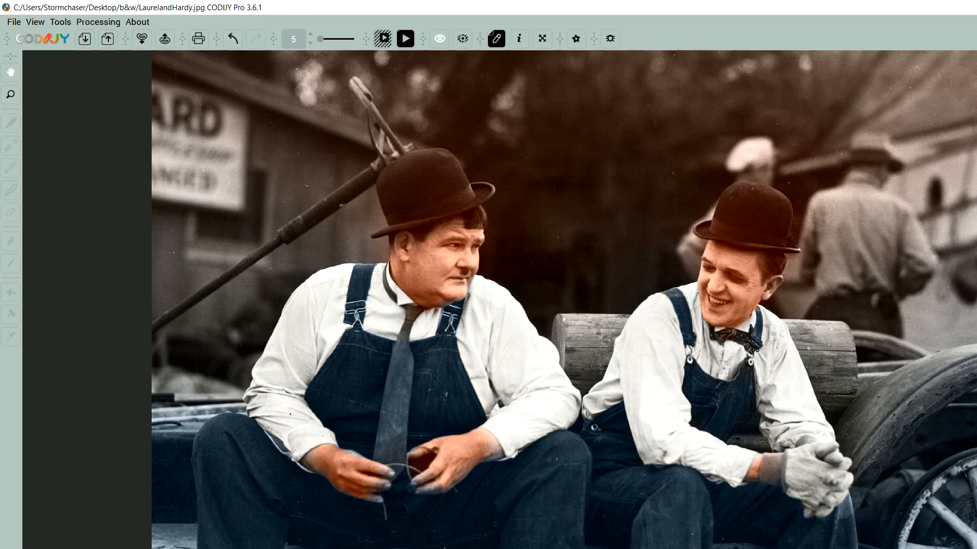
key(space)
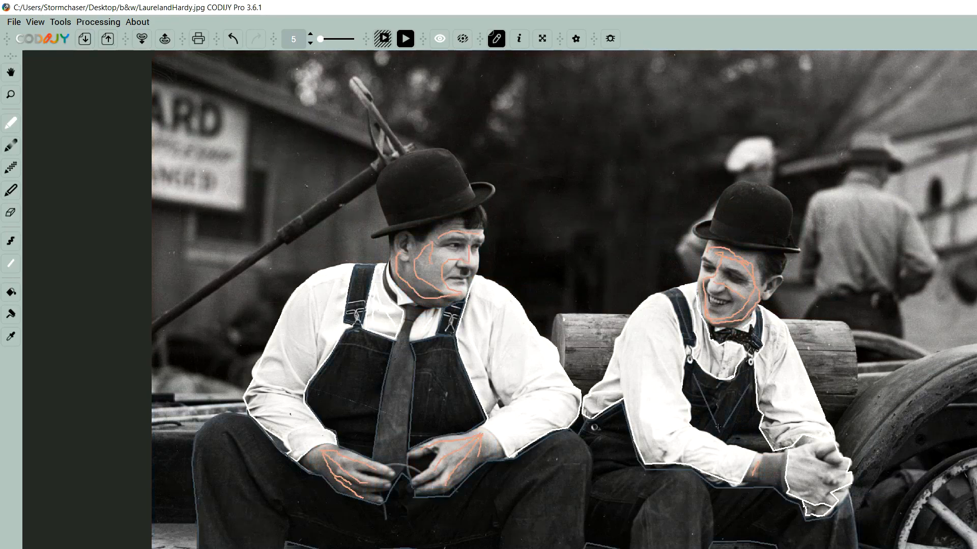
key(space)
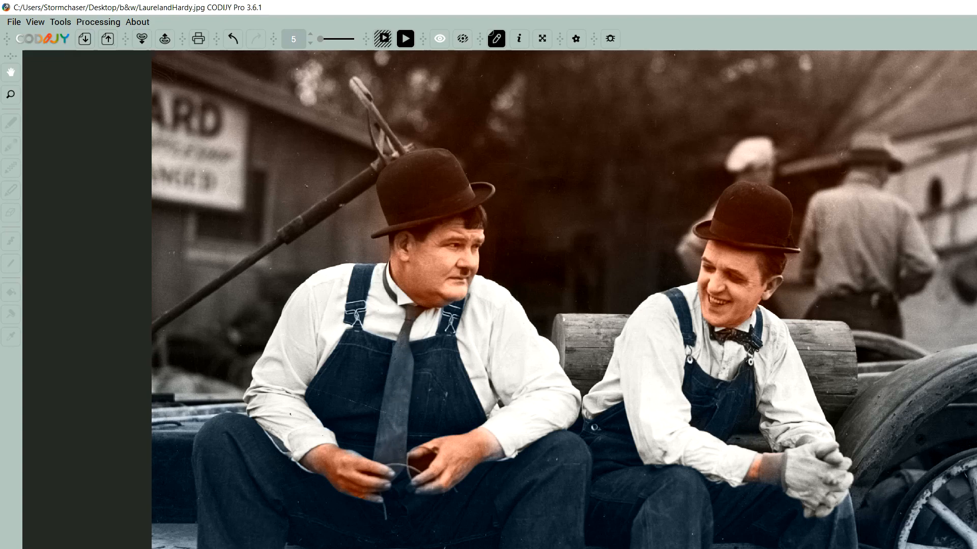
key(Escape)
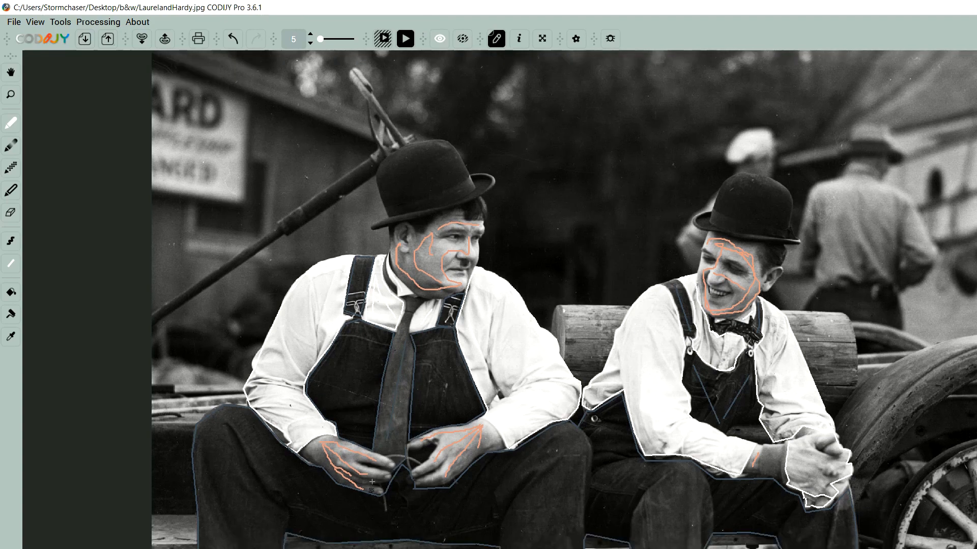
scroll(393, 479, up, 5)
key(Tab)
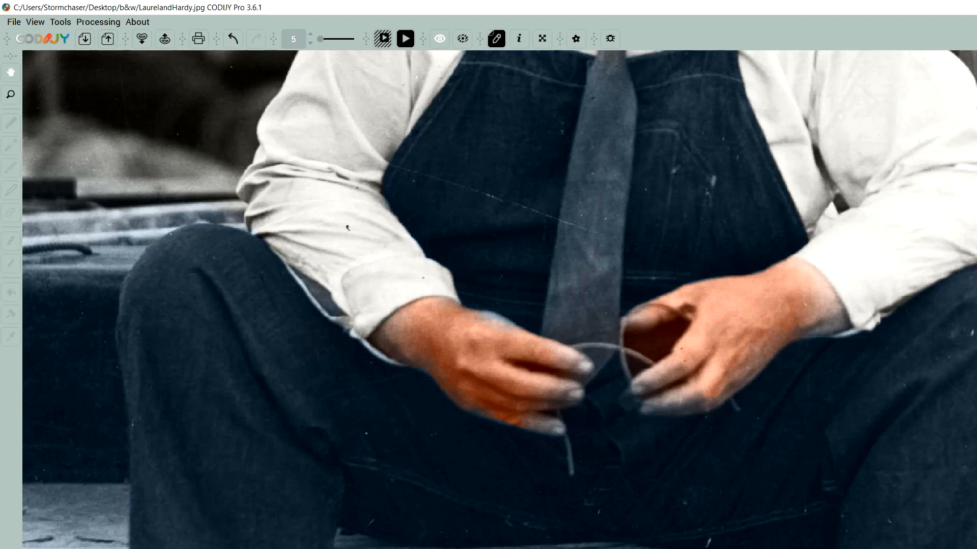
key(Tab)
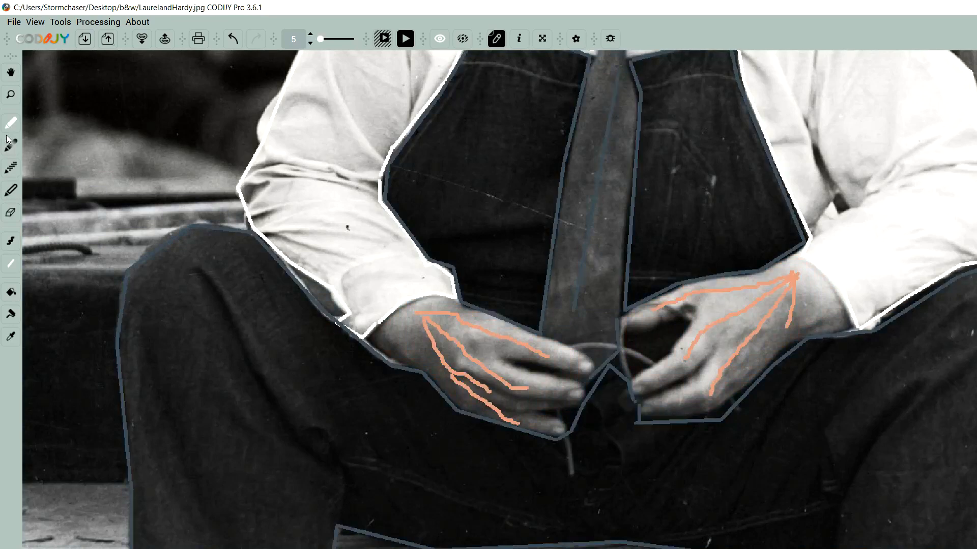
Step: Trace the long-tied man's facial profile with a freehand skin-tone stroke from forehead to chin, and undo the stray stroke by the hat
click(10, 242)
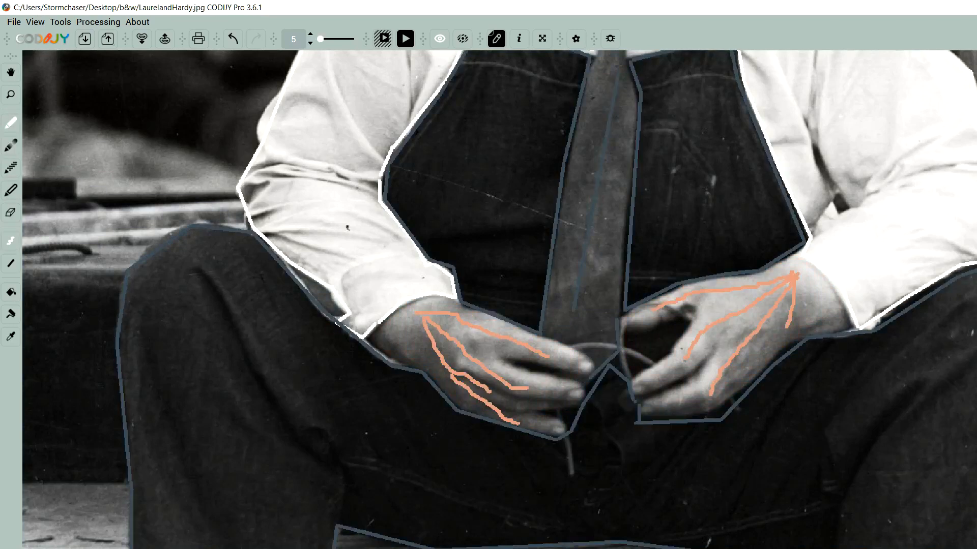
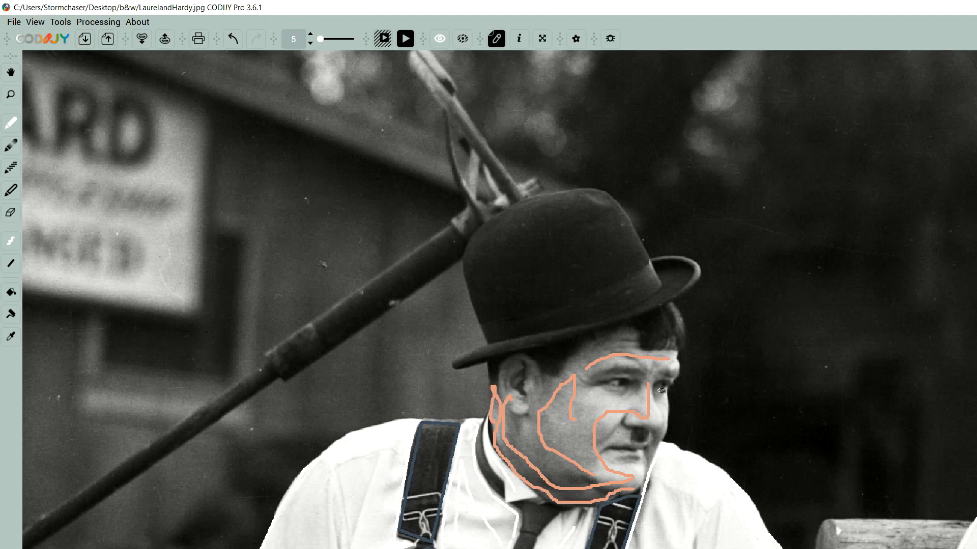
mouse_move(670, 358)
mouse_down()
mouse_move(664, 413)
mouse_move(635, 486)
mouse_up()
drag(609, 317, 683, 280)
key(ctrl+z)
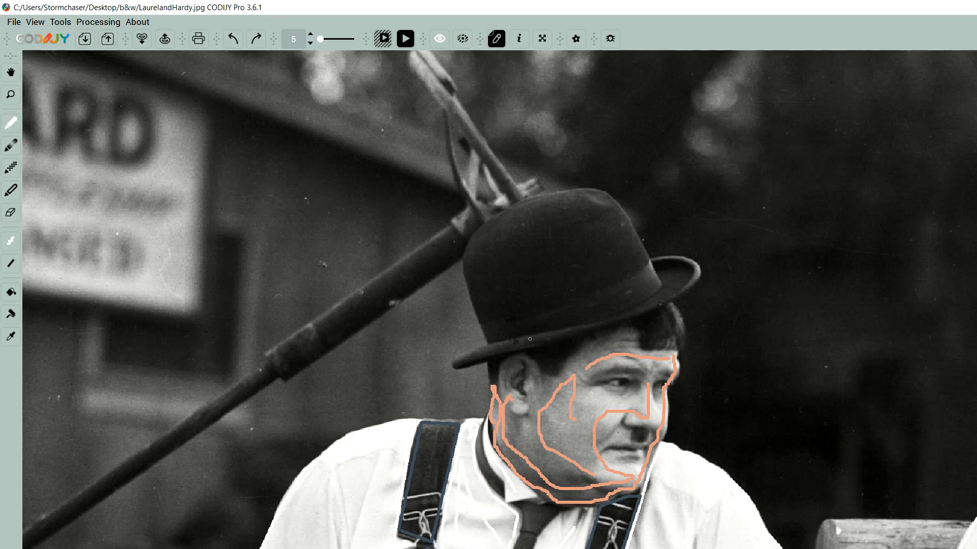
Step: Outline both seated men's bowler hats in black with freehand strokes
mouse_move(464, 361)
mouse_down()
mouse_move(648, 310)
mouse_move(688, 286)
mouse_move(694, 261)
mouse_move(644, 255)
mouse_move(609, 199)
mouse_move(516, 205)
mouse_move(473, 242)
mouse_move(495, 348)
mouse_move(471, 359)
mouse_up()
scroll(325, 458, down, 3)
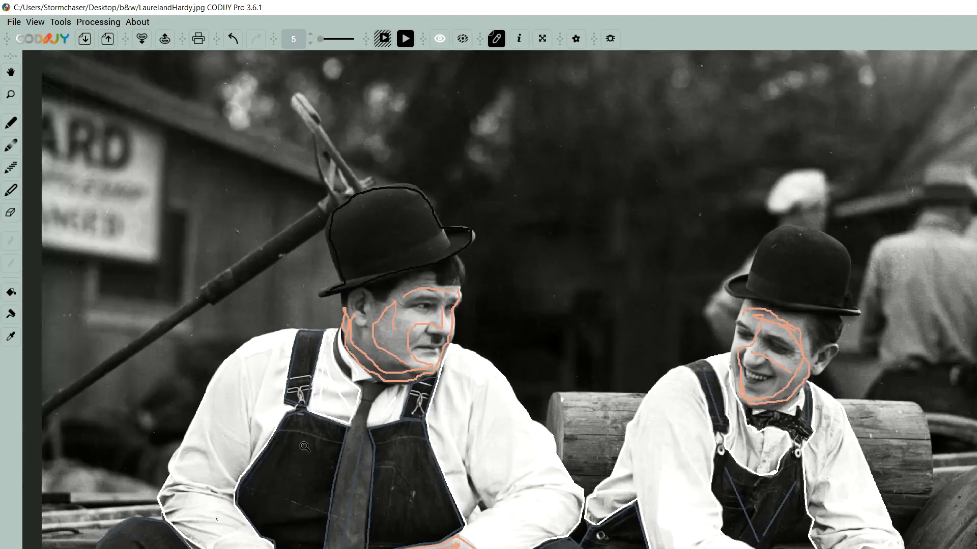
scroll(824, 247, up, 1)
scroll(806, 264, up, 1)
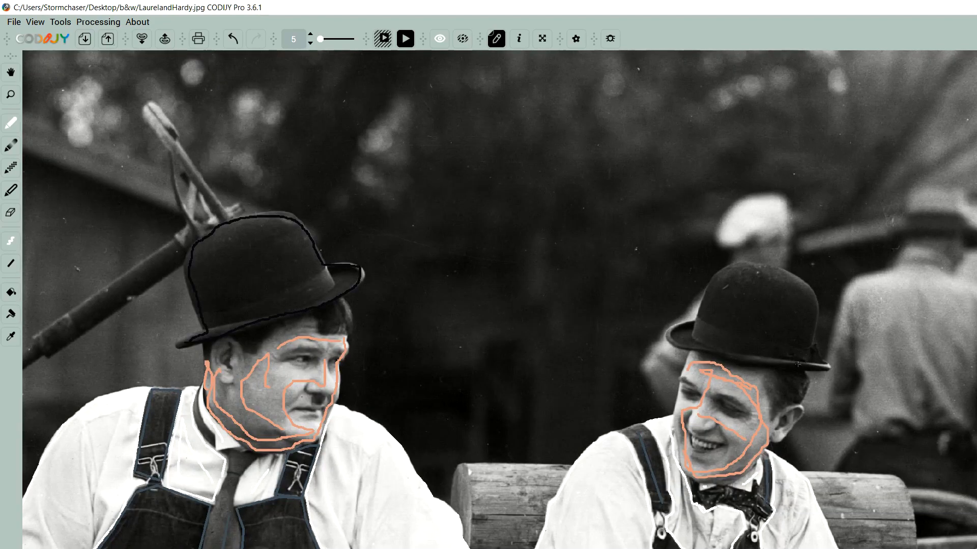
key(ctrl+z)
mouse_move(801, 363)
mouse_down()
mouse_move(828, 368)
mouse_move(815, 354)
mouse_move(814, 289)
mouse_move(756, 265)
mouse_move(729, 264)
mouse_move(699, 318)
mouse_move(670, 338)
mouse_move(801, 365)
mouse_up()
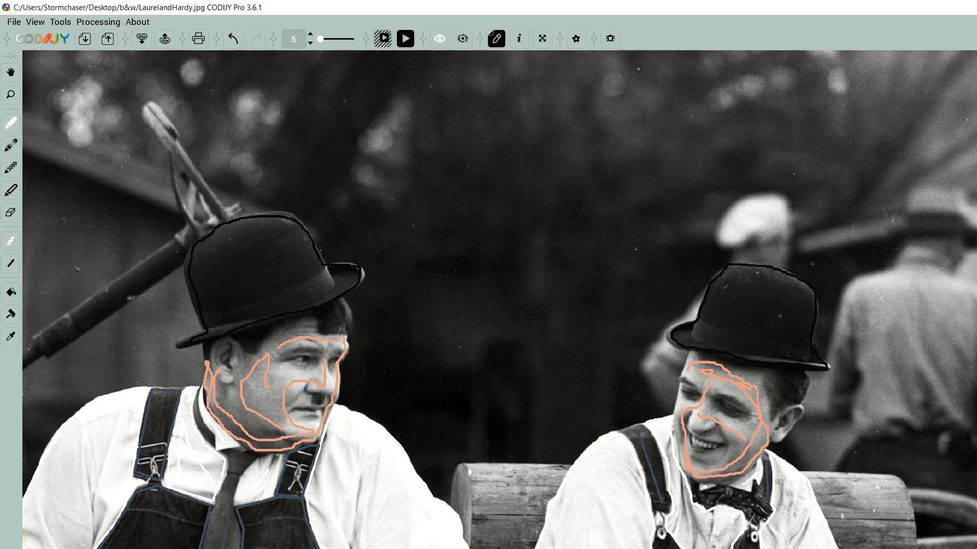
Step: Mark the rim and spokes of the wheel beside the bow-tied man in white
scroll(966, 296, down, 4)
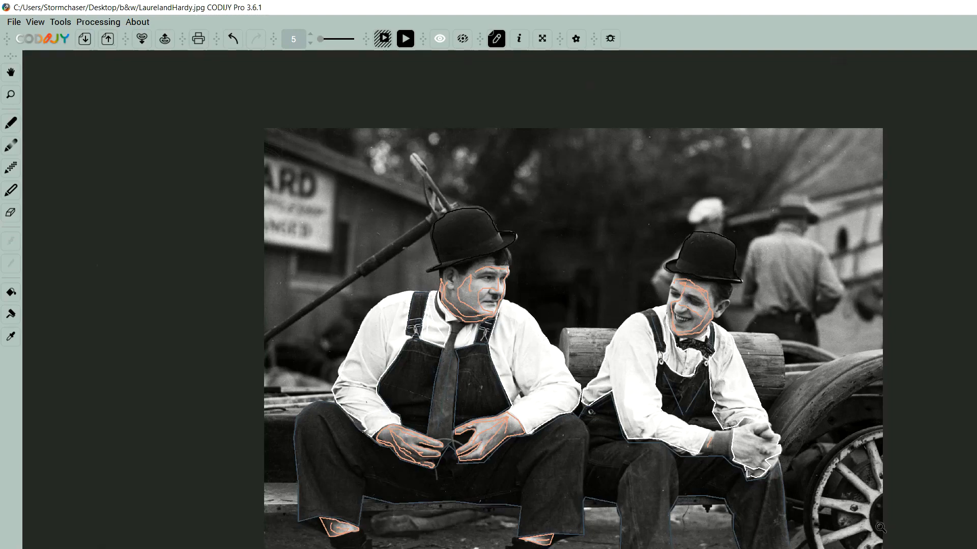
scroll(882, 528, up, 3)
scroll(883, 528, up, 1)
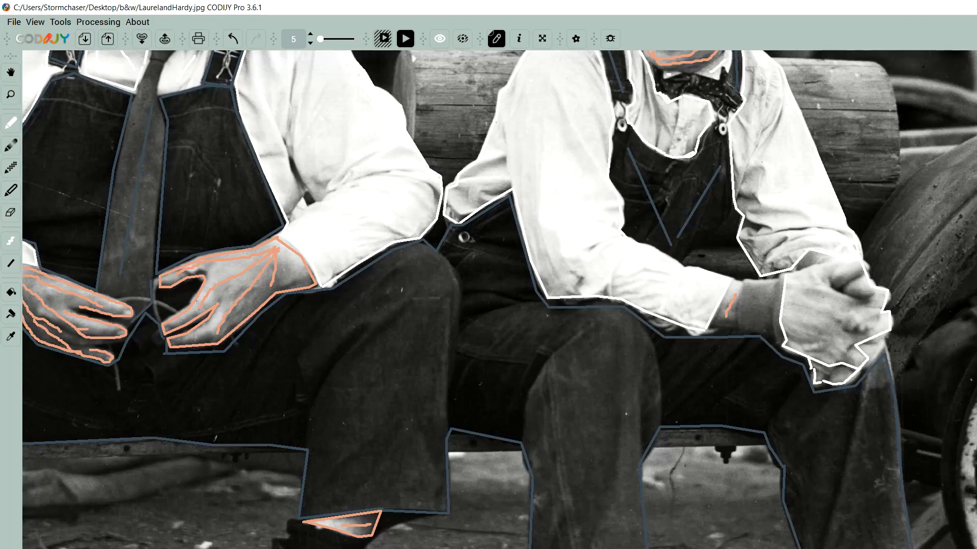
scroll(499, 299, up, 7)
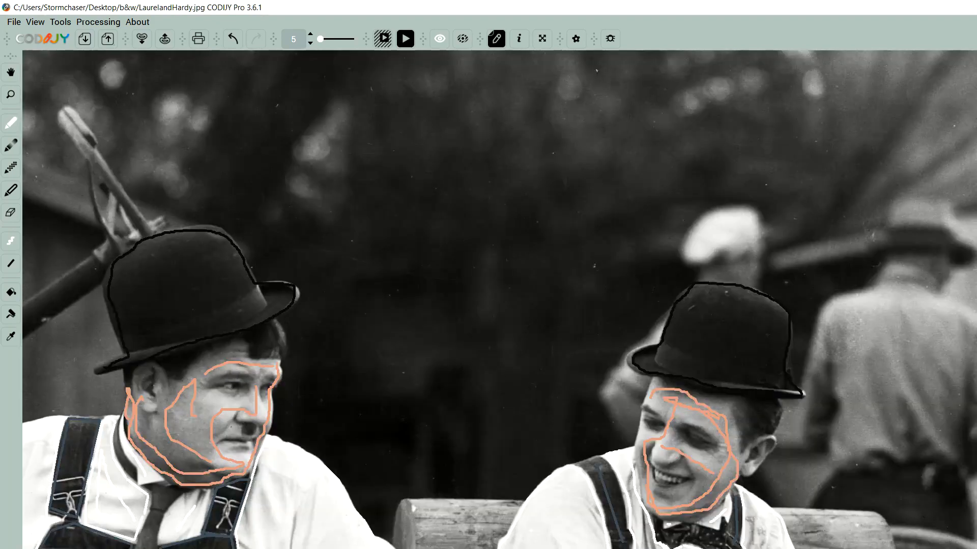
scroll(499, 300, down, 7)
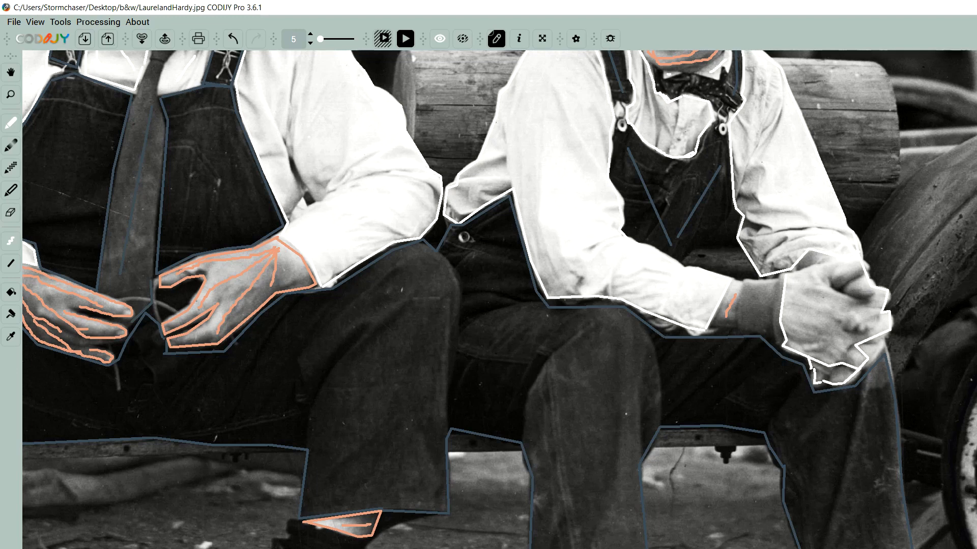
key(ctrl+z)
key(ctrl+y)
click(11, 263)
Step: Mark the ground beneath the bench with brown straight lines around and between the men's legs
scroll(570, 351, down, 6)
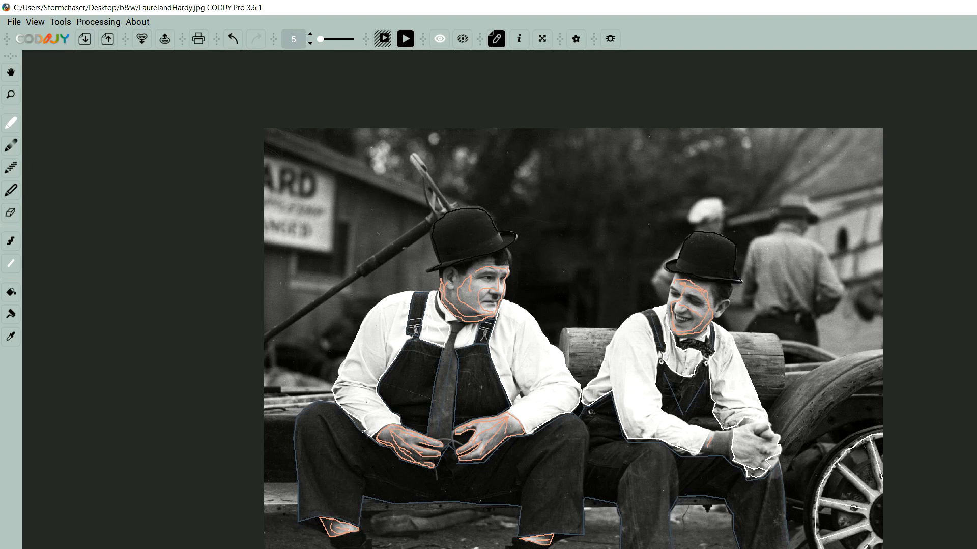
click(285, 496)
click(606, 514)
click(703, 526)
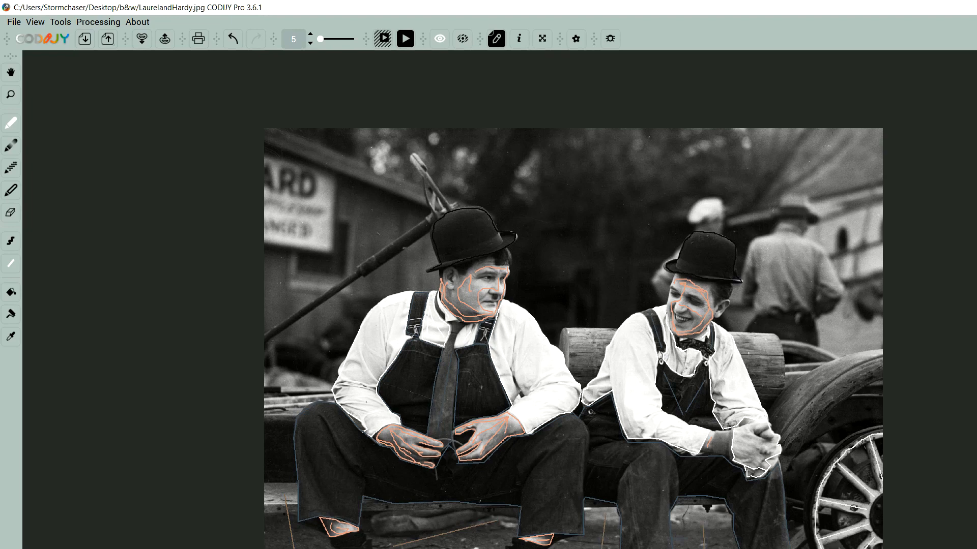
Step: Run the colorization again to check the hats, the wheel and the ground
click(404, 39)
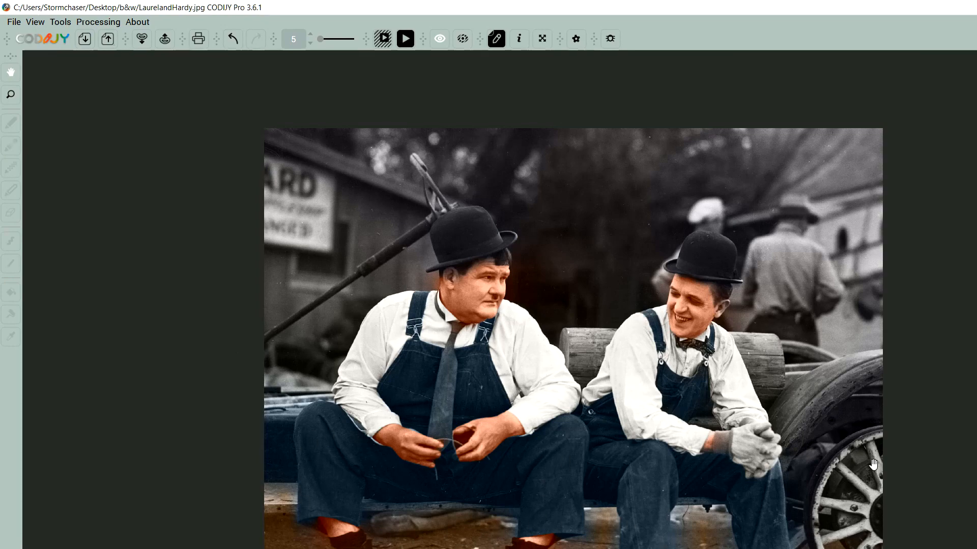
scroll(395, 467, up, 2)
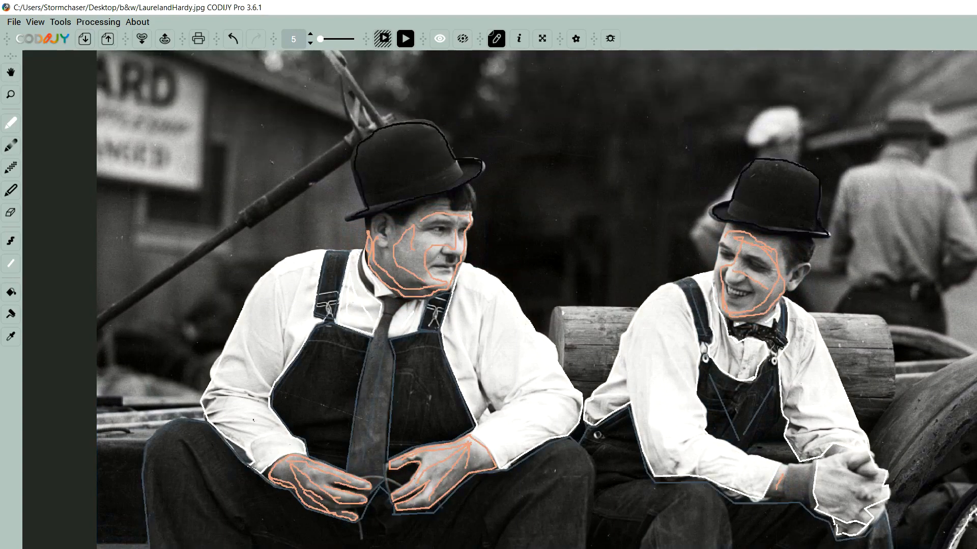
Step: Add brown straight lines on the ground beneath the bench, beside and between the legs of the man with the necktie
scroll(536, 300, down, 1)
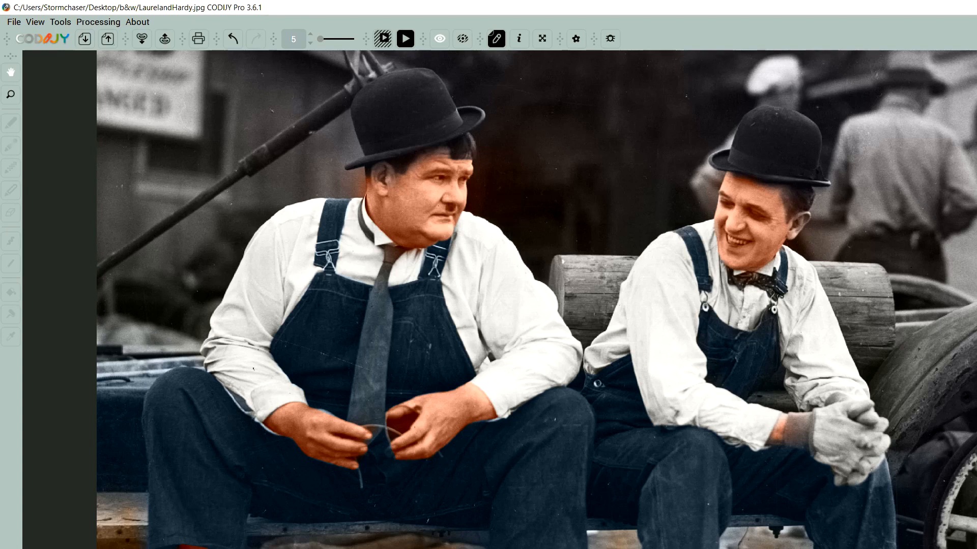
key(space)
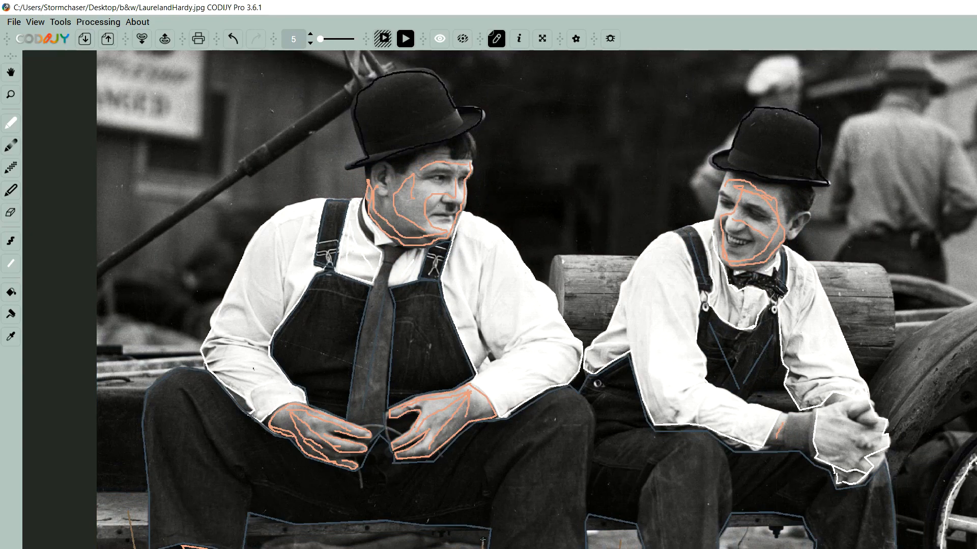
drag(482, 540, 252, 540)
key(ctrl+z)
click(446, 548)
drag(144, 547, 98, 547)
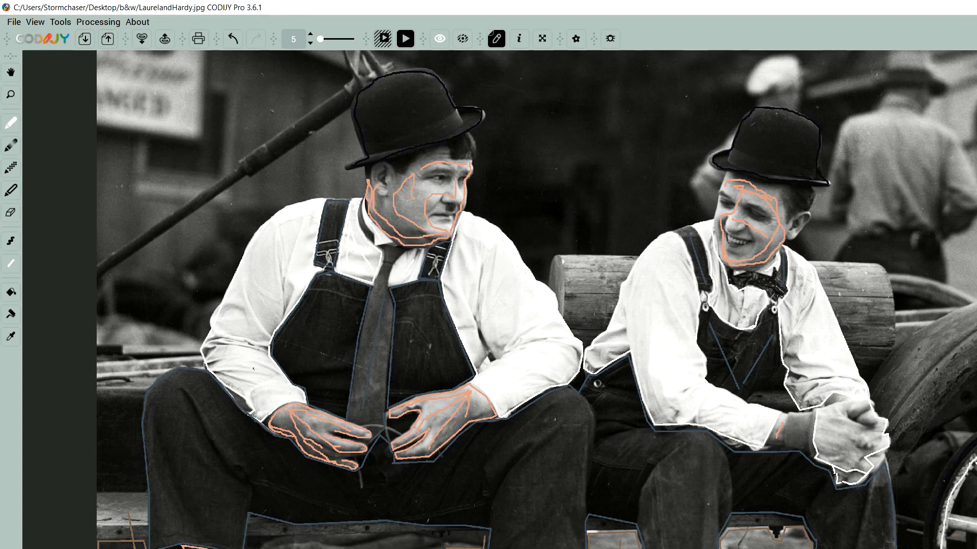
key(ctrl+z)
Step: Outline the sliver of forearm beneath the necktie man's shirt sleeve in skin tone with straight lines
scroll(163, 388, up, 3)
scroll(163, 388, up, 2)
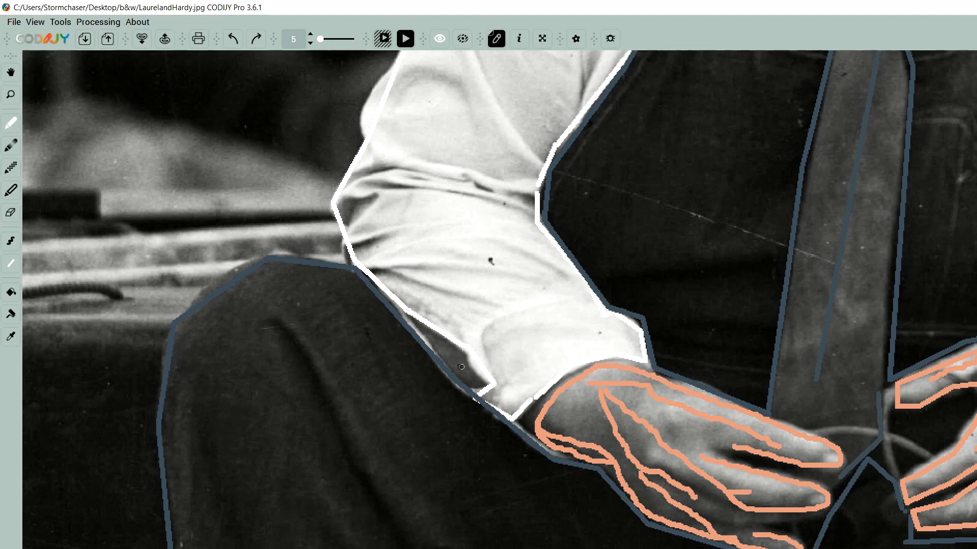
mouse_move(422, 326)
mouse_down()
mouse_move(461, 379)
mouse_move(480, 386)
mouse_move(426, 328)
mouse_up()
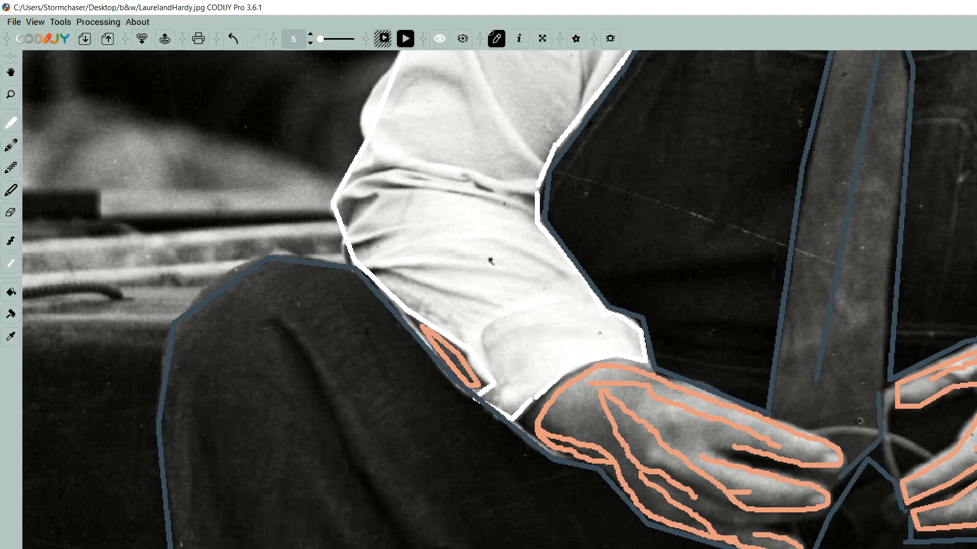
Step: Add freehand skin-tone strokes along the wrist and finger edges of the necktie man's hands
click(11, 263)
mouse_move(667, 382)
mouse_down()
mouse_move(712, 391)
mouse_move(701, 392)
mouse_up()
drag(550, 398, 532, 425)
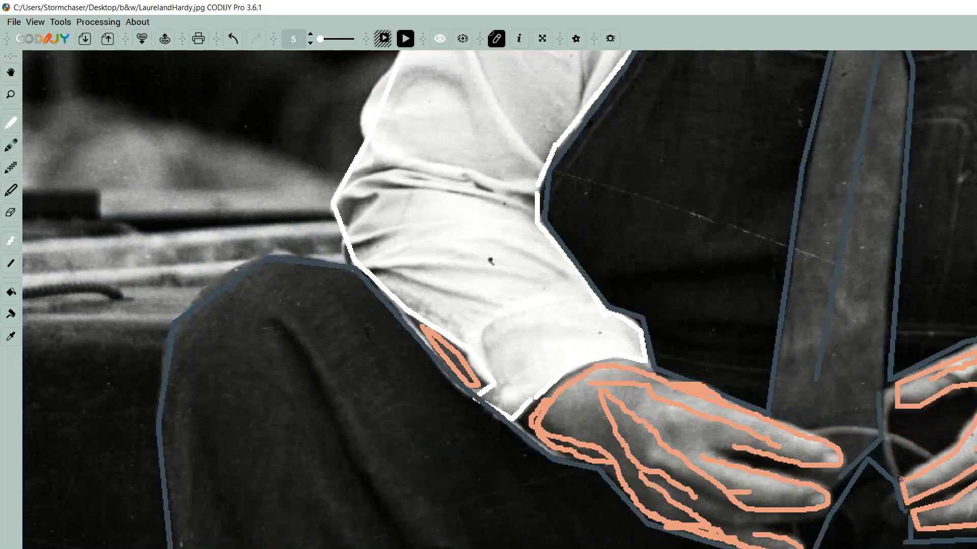
drag(901, 479, 904, 496)
scroll(767, 456, down, 3)
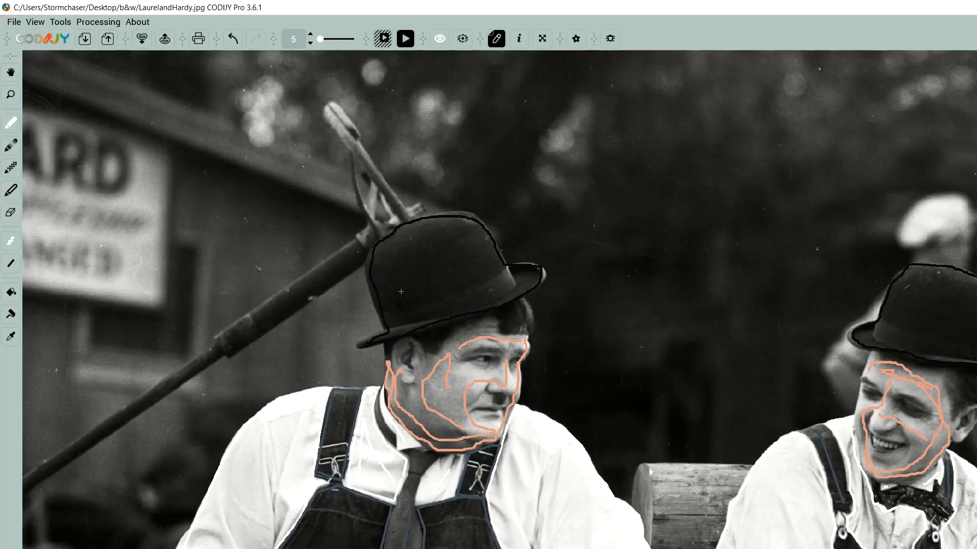
scroll(330, 329, down, 3)
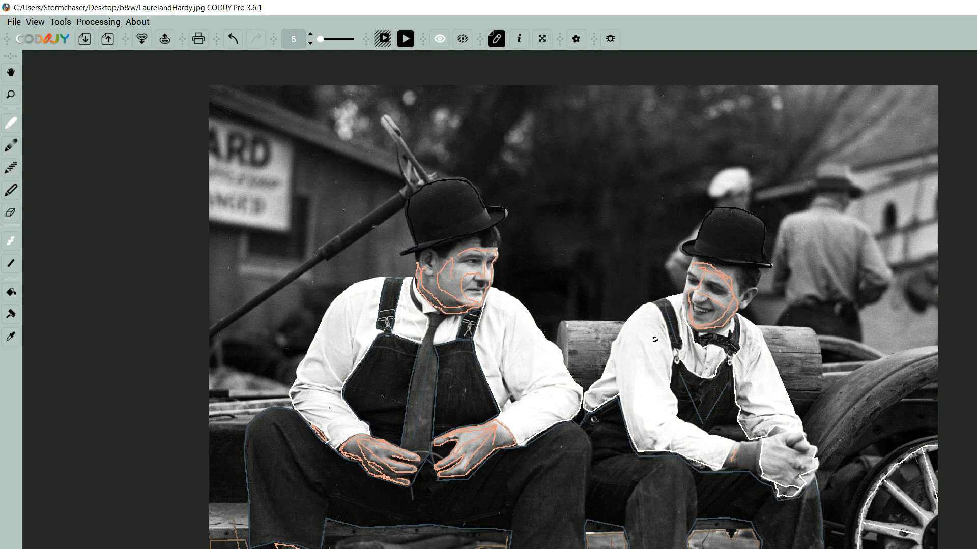
Step: Outline the log behind the bow-tied man in brown with straight lines on both sides of him
scroll(657, 341, up, 1)
scroll(709, 351, up, 1)
scroll(676, 398, up, 1)
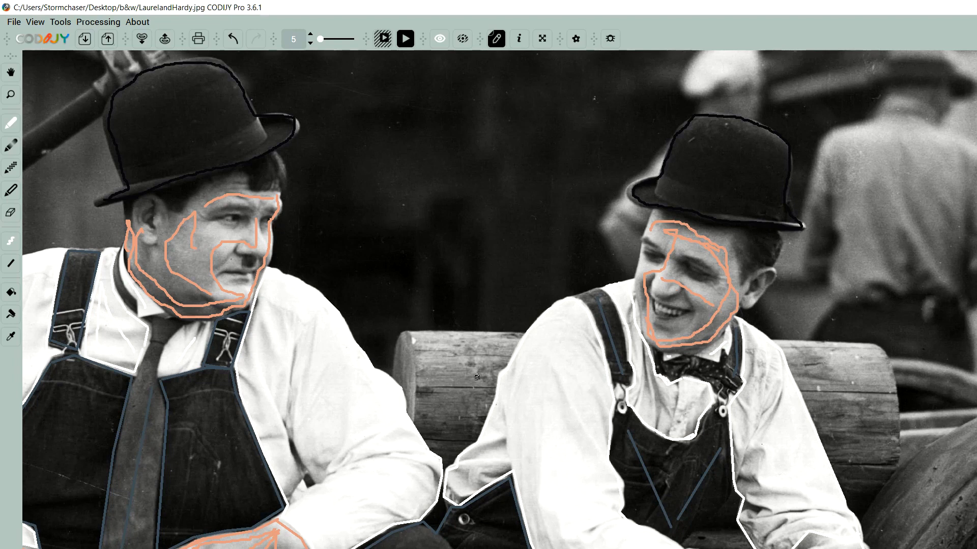
click(9, 262)
mouse_move(518, 334)
mouse_down()
mouse_move(401, 334)
mouse_move(392, 381)
mouse_up()
drag(408, 333, 412, 422)
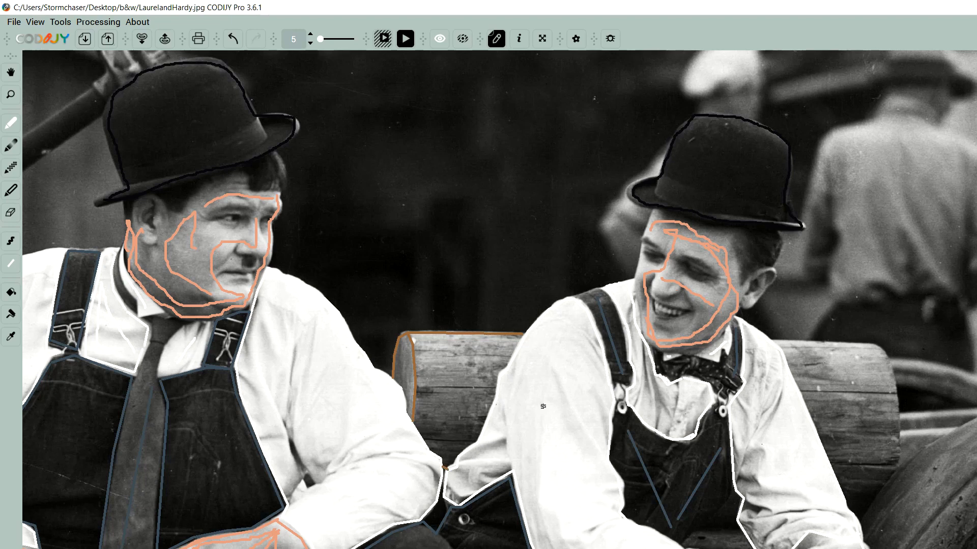
key(ctrl+z)
mouse_move(772, 339)
mouse_down()
mouse_move(875, 344)
mouse_move(887, 357)
mouse_move(894, 478)
mouse_move(873, 496)
mouse_move(842, 497)
mouse_up()
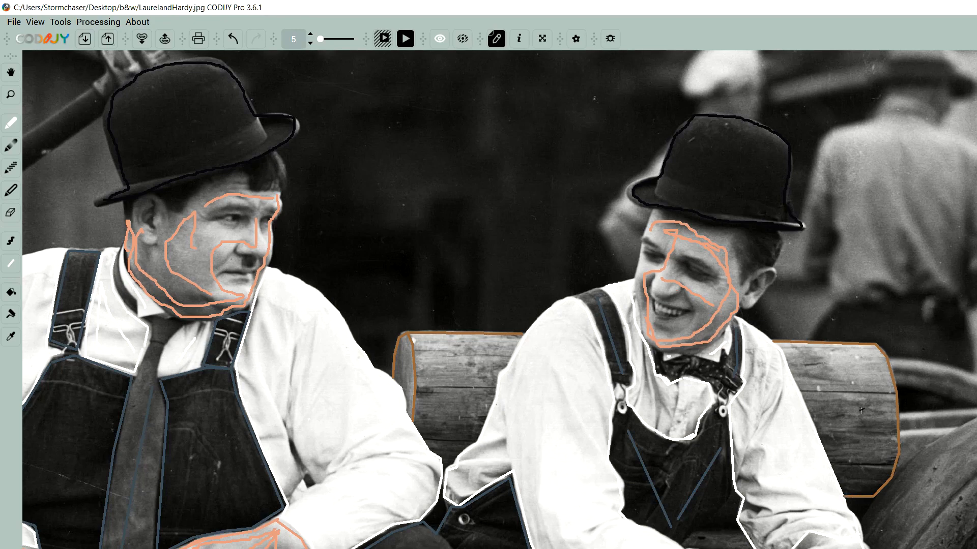
Step: Look over the marked hands, overalls, log and ground across the photo for areas still missing colour marks
scroll(829, 413, down, 5)
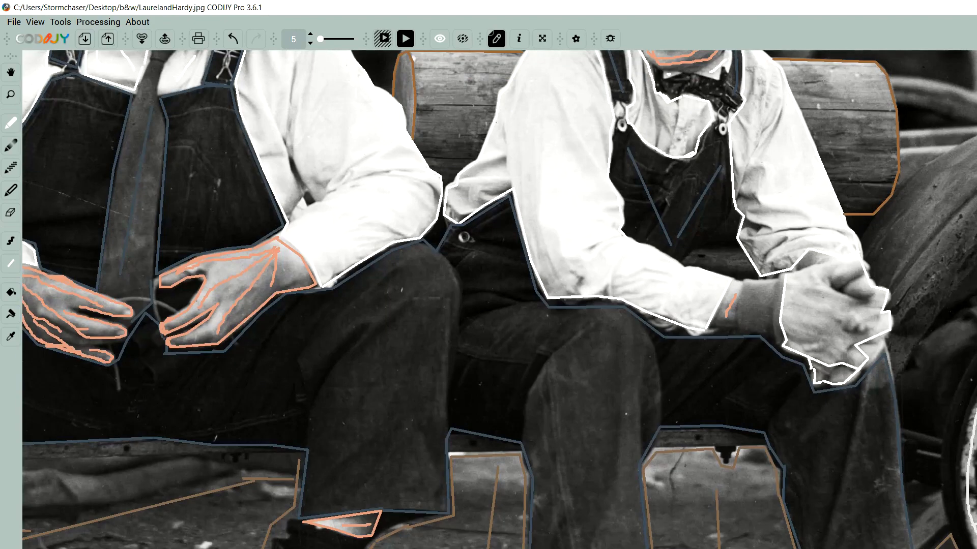
scroll(498, 300, left, 5)
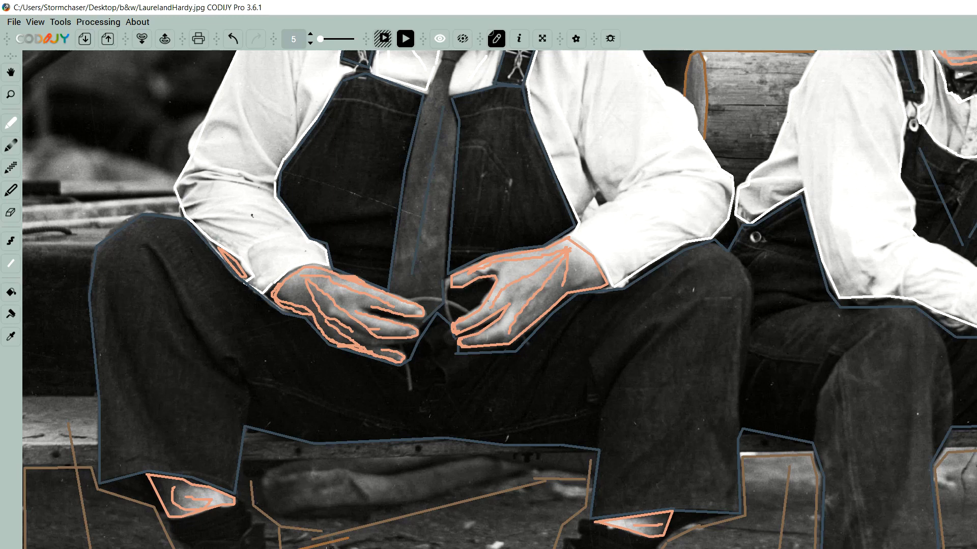
scroll(499, 300, right, 5)
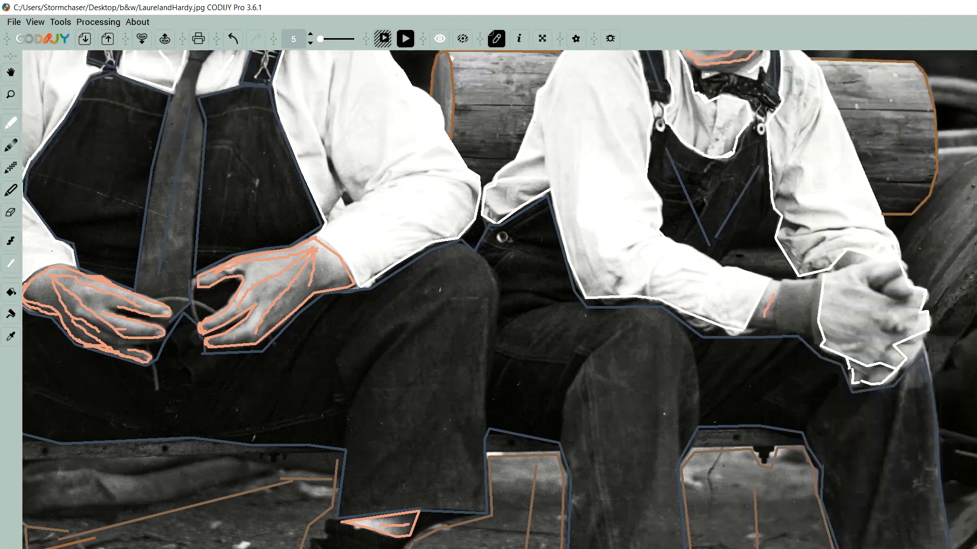
scroll(950, 543, up, 14)
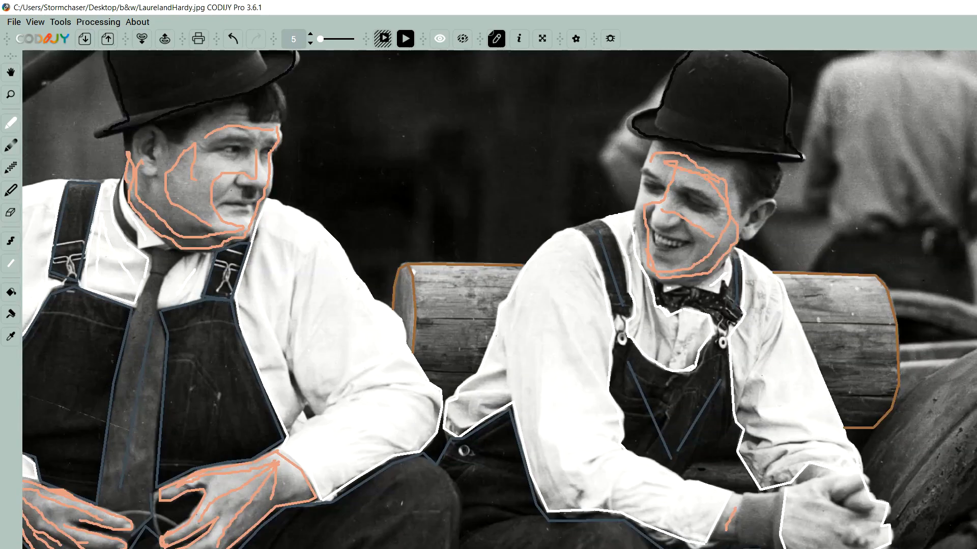
scroll(950, 542, down, 4)
scroll(950, 543, down, 2)
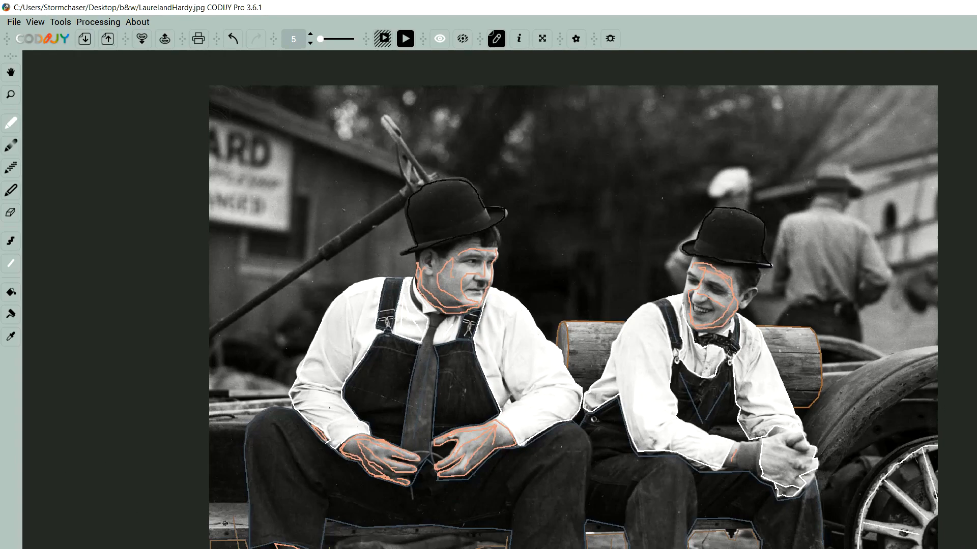
scroll(500, 300, up, 2)
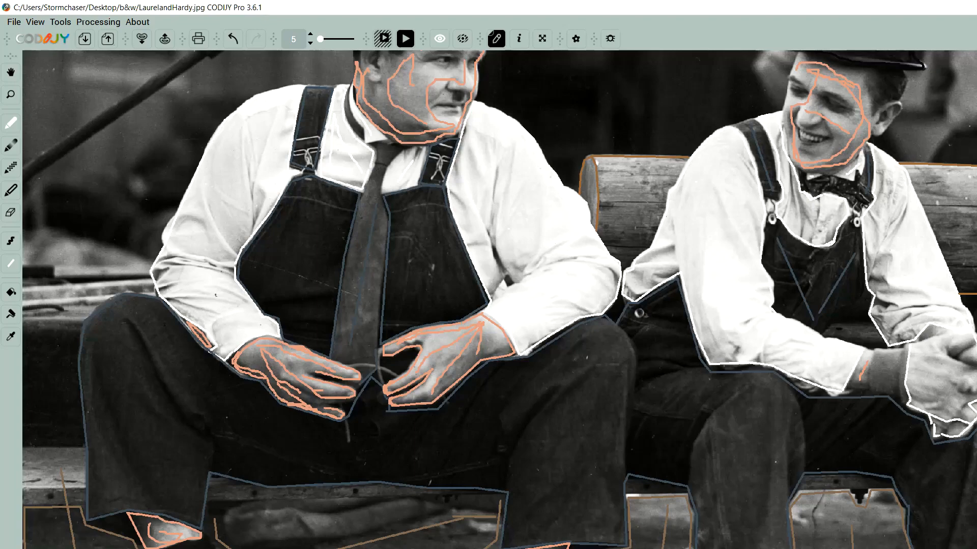
scroll(655, 443, down, 2)
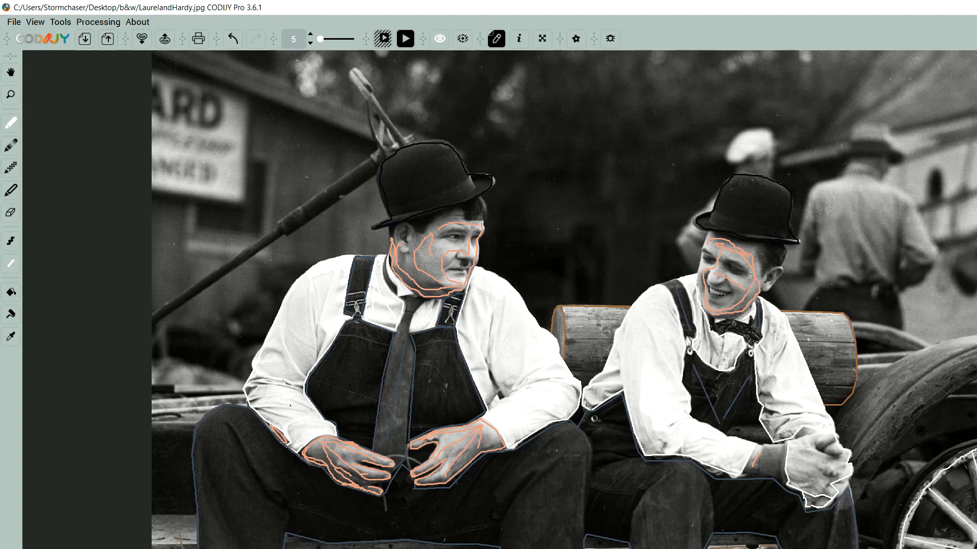
Step: Outline the curved fender above the wheel with a very dark reddish-brown line
drag(946, 360, 899, 385)
key(ctrl+z)
drag(863, 488, 862, 492)
mouse_move(974, 335)
mouse_down()
mouse_move(904, 354)
mouse_move(838, 409)
mouse_up()
Step: Run the colorization again and compare the result with the marked photo, checking the log closely
scroll(574, 415, up, 1)
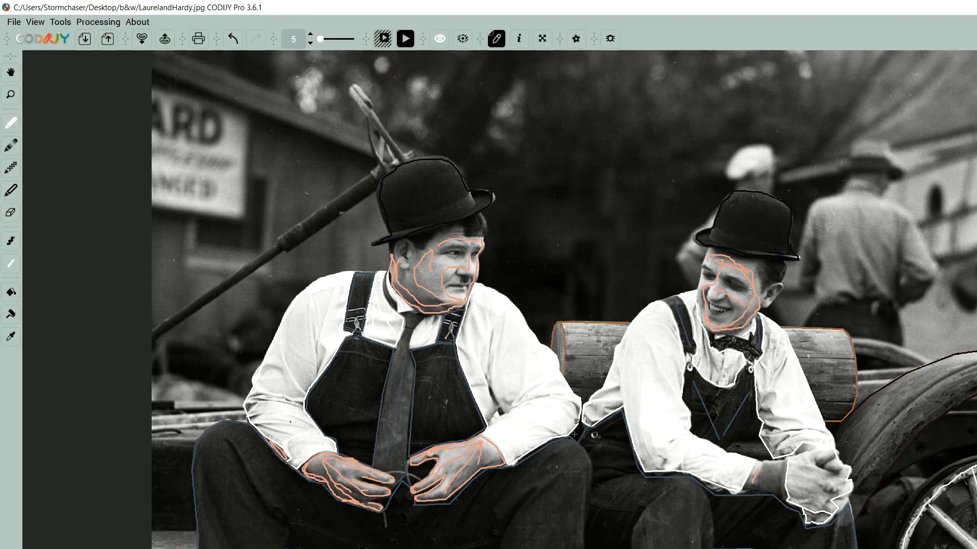
scroll(698, 439, down, 2)
scroll(698, 440, up, 1)
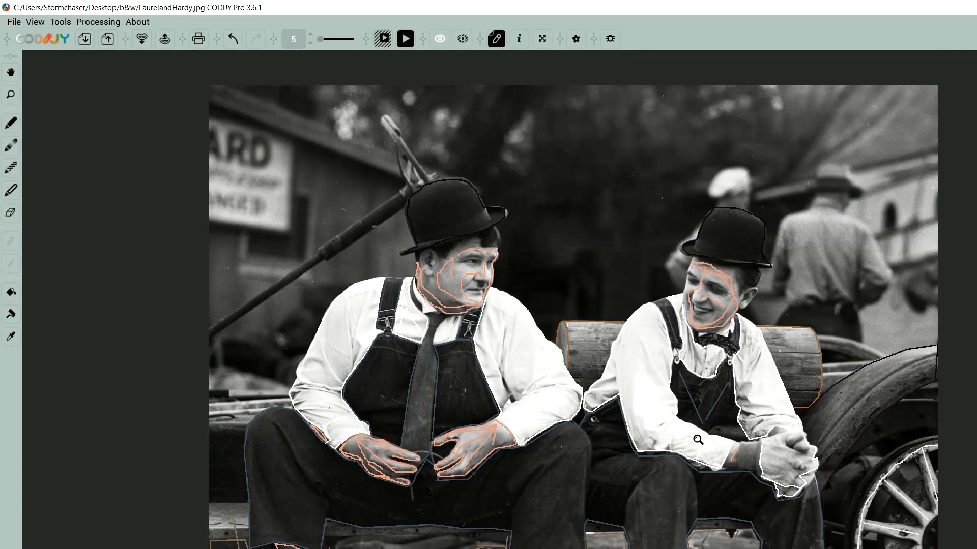
click(412, 38)
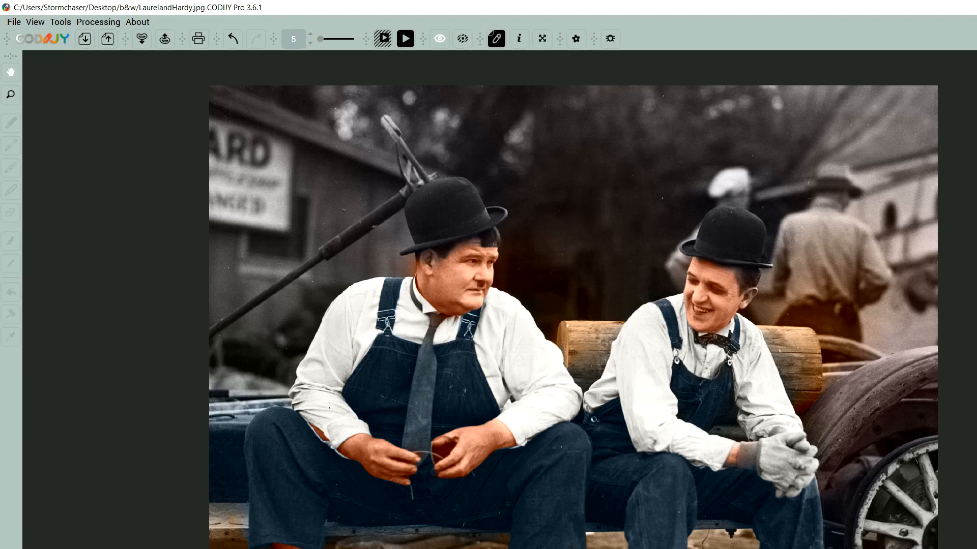
key(ctrl+Tab)
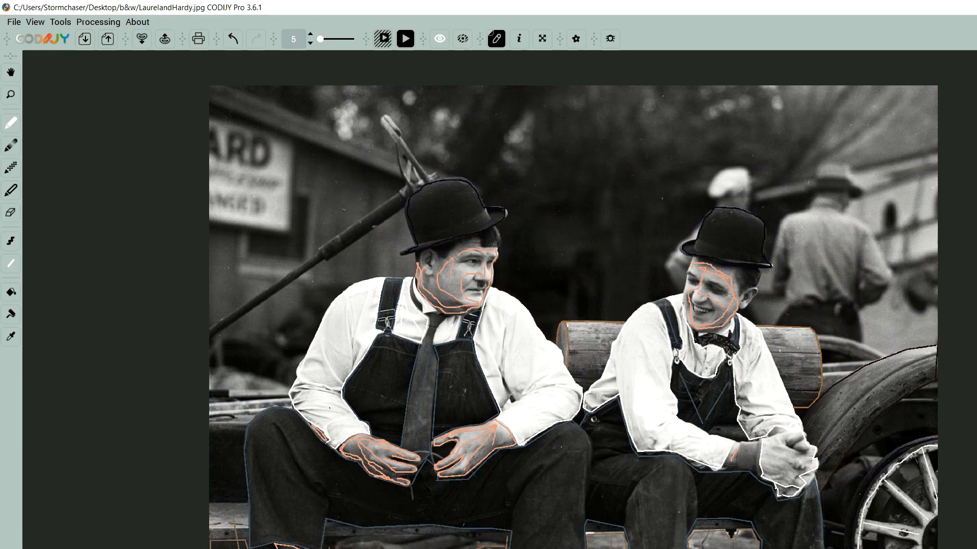
key(ctrl+Tab)
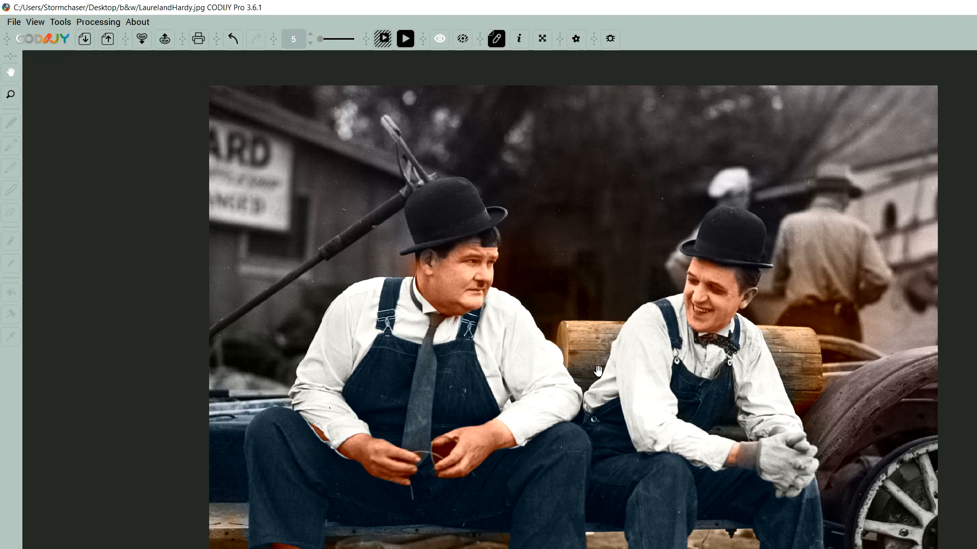
scroll(600, 364, up, 3)
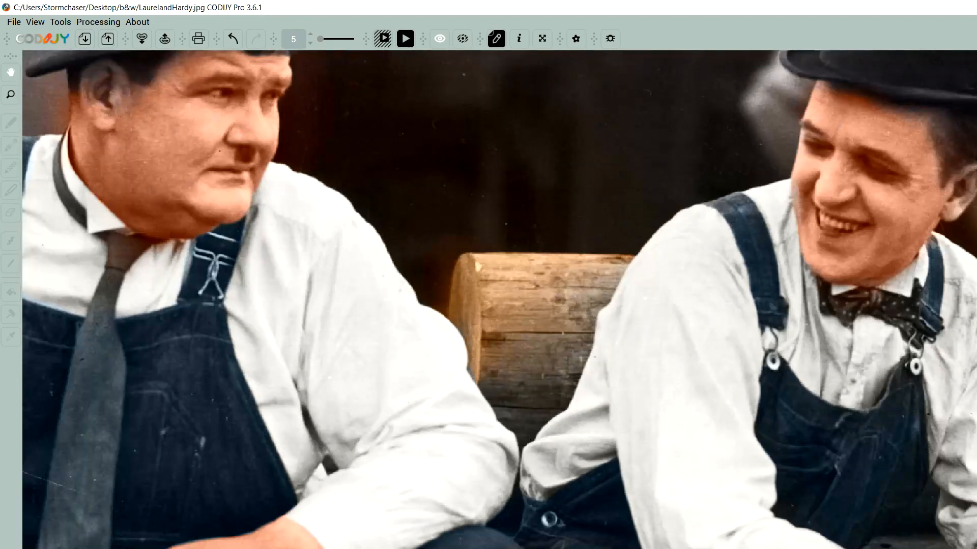
key(Tab)
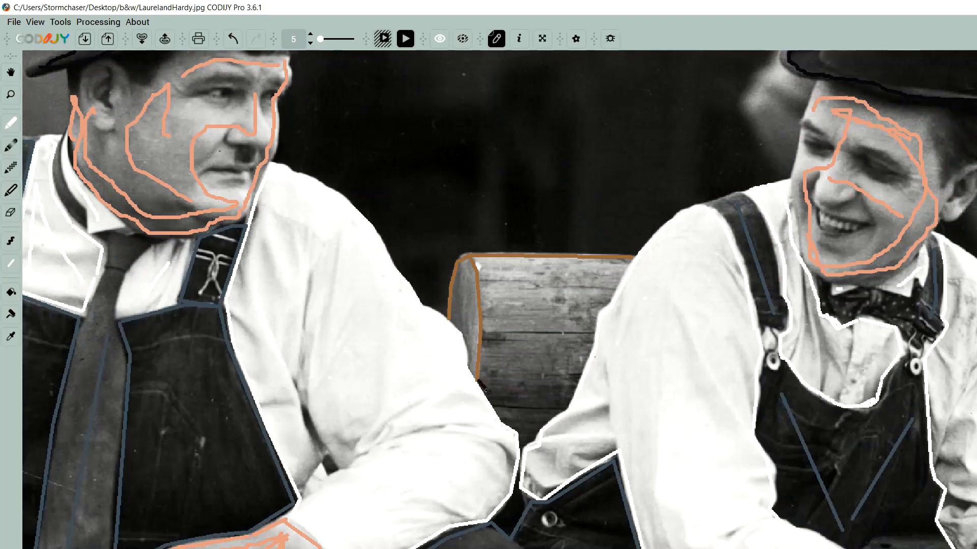
Step: Close the brown outline of the log between the two seated men with a freehand stroke along their sleeves
key(ctrl+z)
click(8, 241)
mouse_move(481, 379)
mouse_down()
mouse_move(524, 437)
mouse_move(534, 431)
mouse_move(571, 387)
mouse_move(628, 261)
mouse_up()
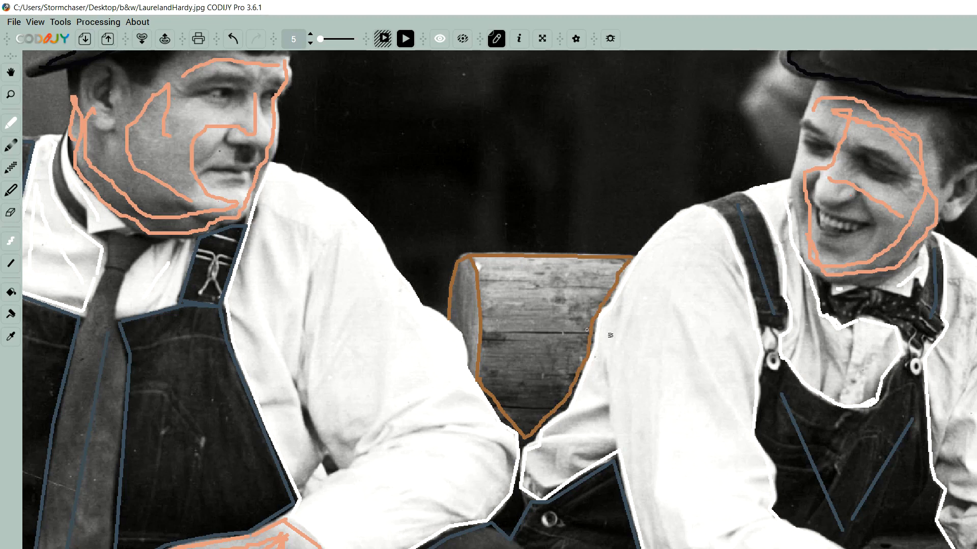
Step: Trace the log's edge in brown along the bow-tied man's outer arm, replacing the straight line with a freehand stroke
scroll(838, 304, right, 5)
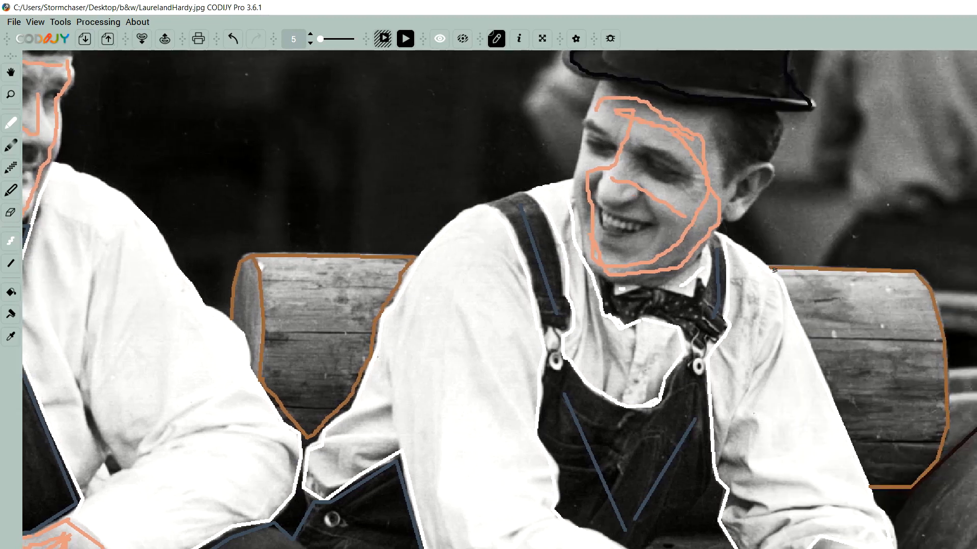
click(11, 263)
drag(786, 277, 875, 486)
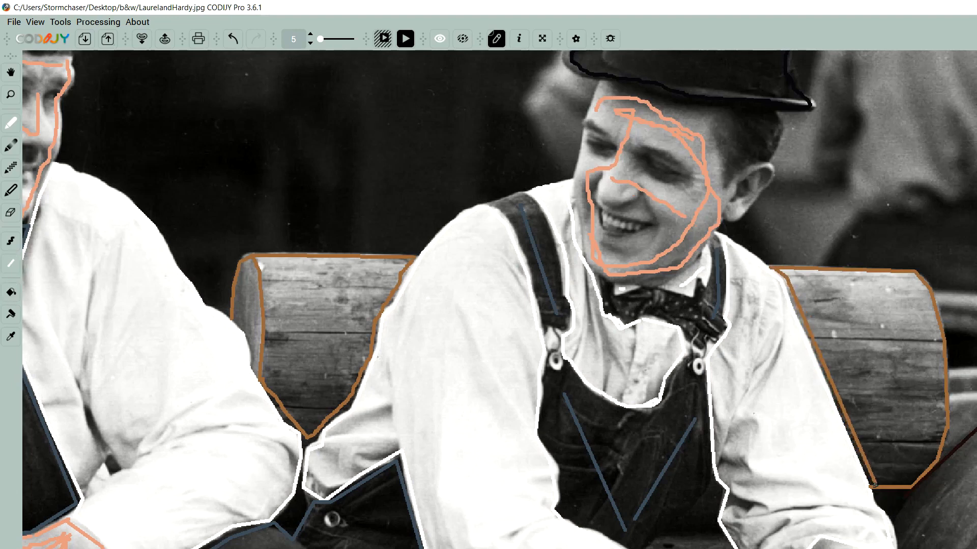
key(ctrl+z)
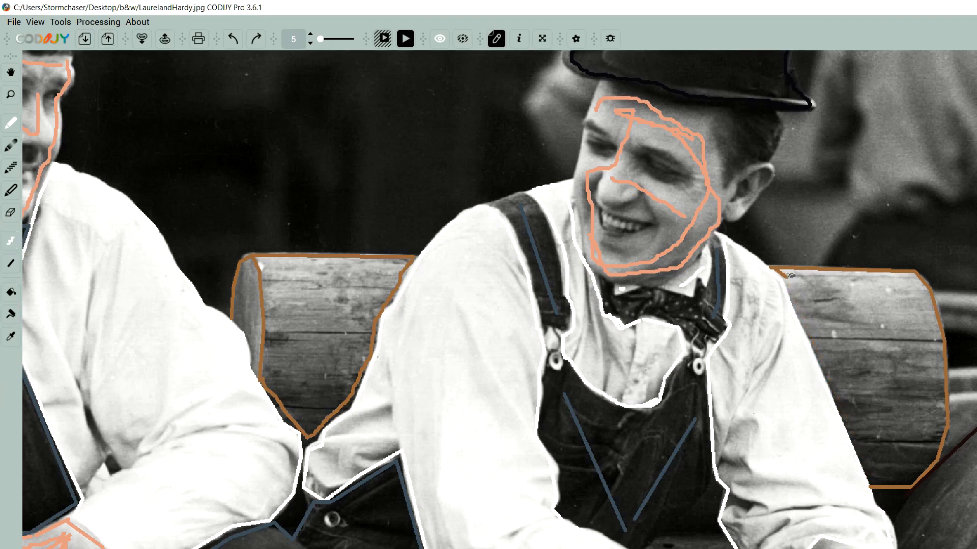
scroll(888, 344, up, 3)
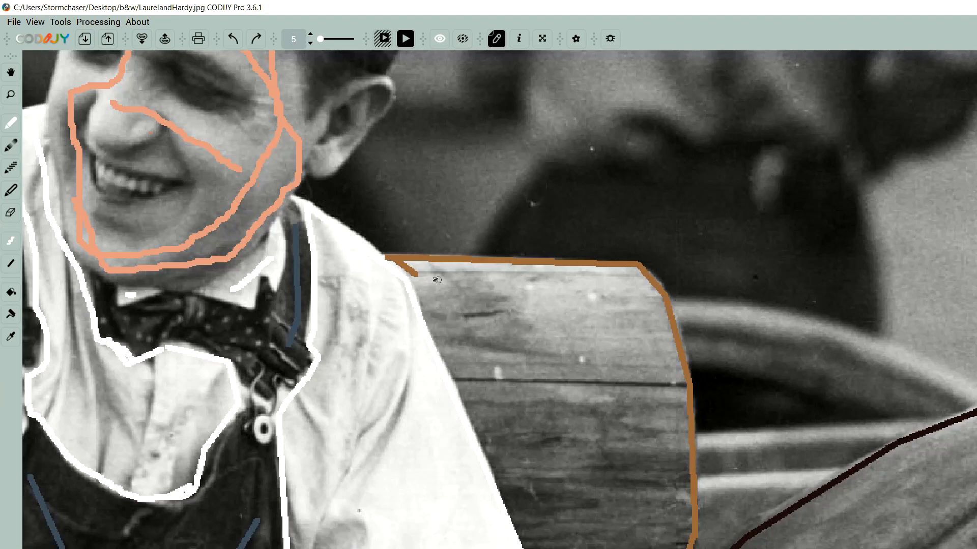
drag(414, 275, 531, 548)
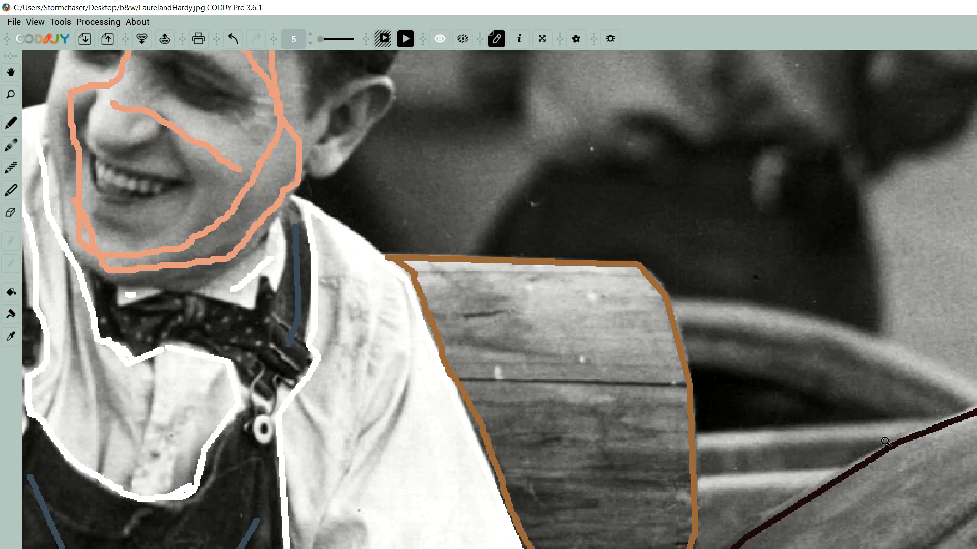
Step: Mark the dark gap between the thumb and fingers of the necktie man's hand with a freehand stroke
scroll(851, 443, down, 5)
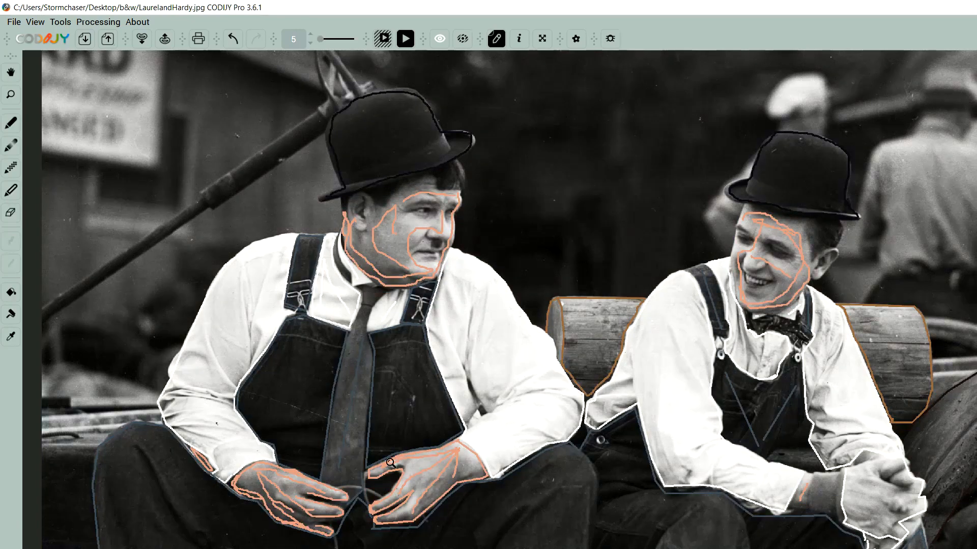
scroll(344, 512, up, 3)
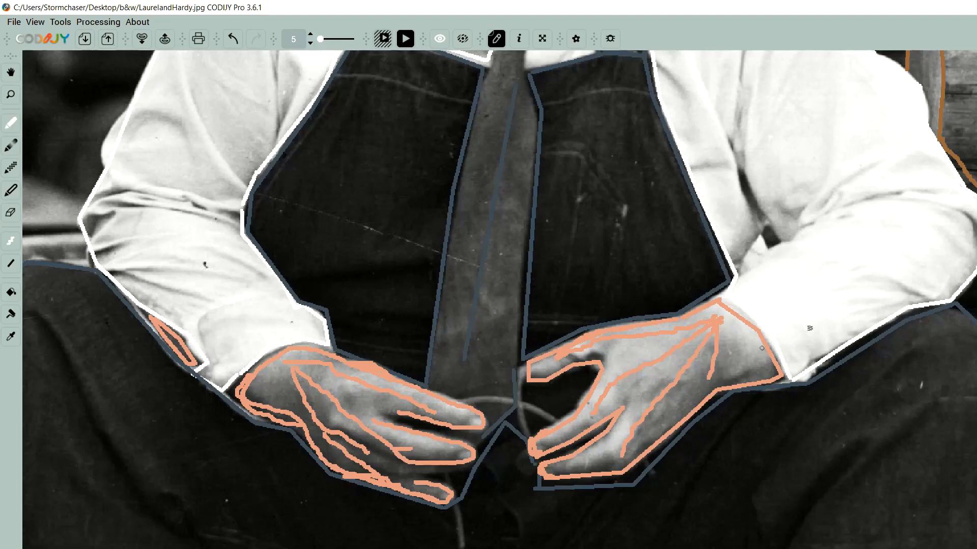
drag(920, 375, 861, 440)
key(ctrl+z)
drag(580, 379, 529, 422)
scroll(820, 496, down, 8)
scroll(672, 455, down, 2)
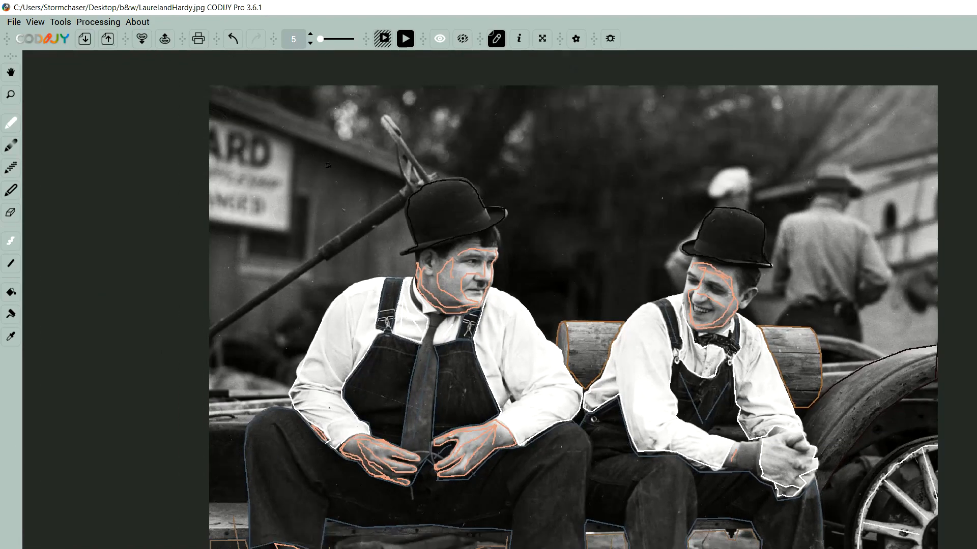
scroll(187, 145, up, 2)
scroll(234, 211, up, 2)
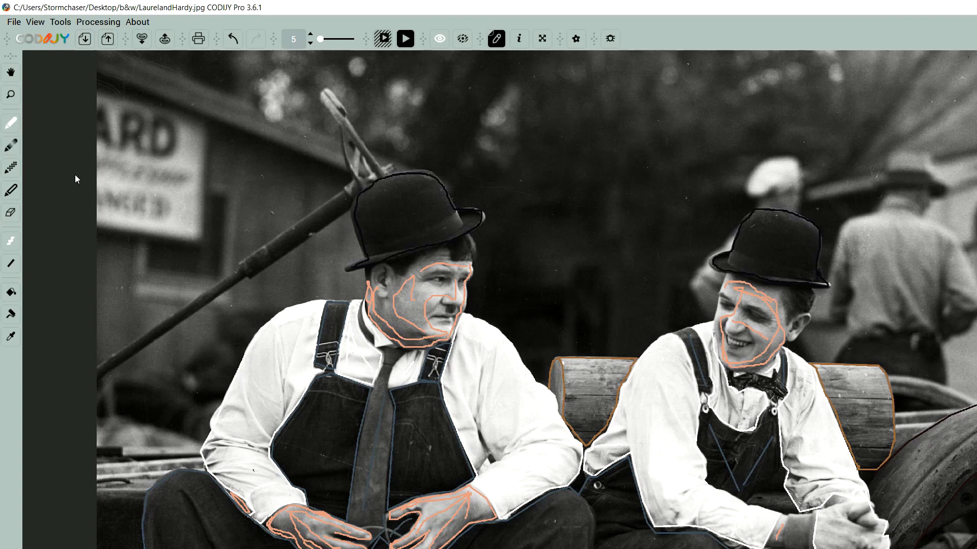
Step: Outline the sign on the building in white with straight strokes along its edges
click(12, 265)
mouse_move(206, 125)
mouse_down()
mouse_move(200, 239)
mouse_move(97, 224)
mouse_up()
drag(206, 125, 97, 96)
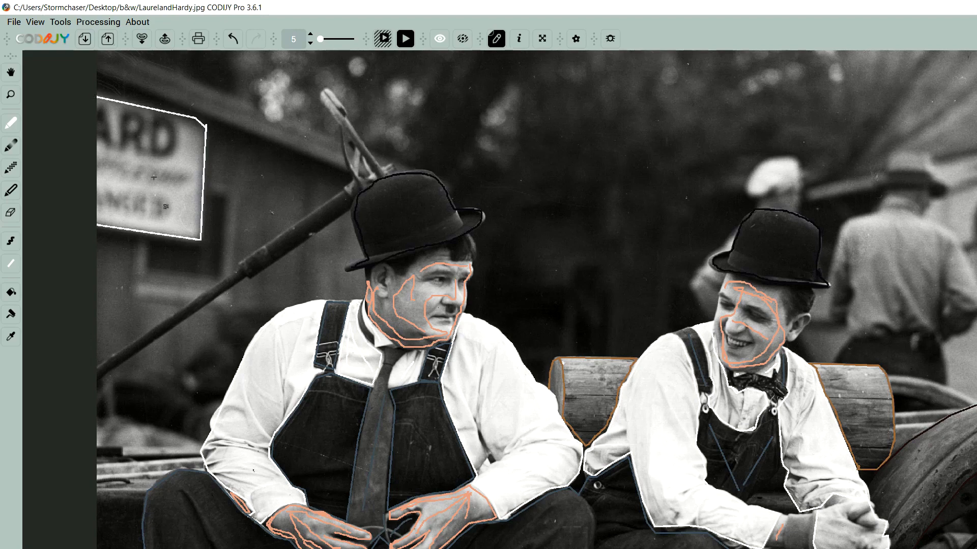
Step: Outline the building's window behind the sign in white with straight strokes
drag(139, 288, 230, 301)
drag(146, 237, 140, 288)
mouse_move(213, 185)
mouse_down()
mouse_move(237, 191)
mouse_move(229, 301)
mouse_up()
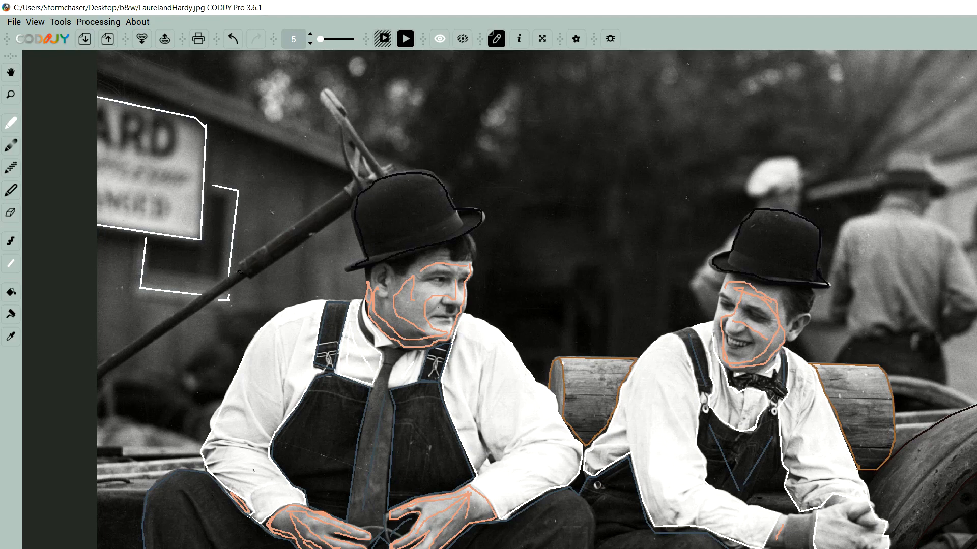
Step: Cover the thin lower part of the long diagonal pole with a dark straight stroke, using a larger brush
key(ctrl+z)
key(ctrl+y)
key(ctrl+z)
key(ctrl+y)
key(ctrl+z)
right_click(303, 258)
click(374, 267)
click(373, 267)
click(373, 267)
right_click(295, 315)
click(365, 323)
click(364, 323)
click(365, 323)
click(365, 323)
click(365, 323)
click(365, 323)
drag(238, 277, 95, 376)
Step: Enlarge the brush to 20 and cover the thicker upper part of the diagonal pole in the same dark color
right_click(273, 246)
click(347, 255)
click(347, 255)
click(347, 255)
click(347, 255)
click(347, 255)
click(347, 255)
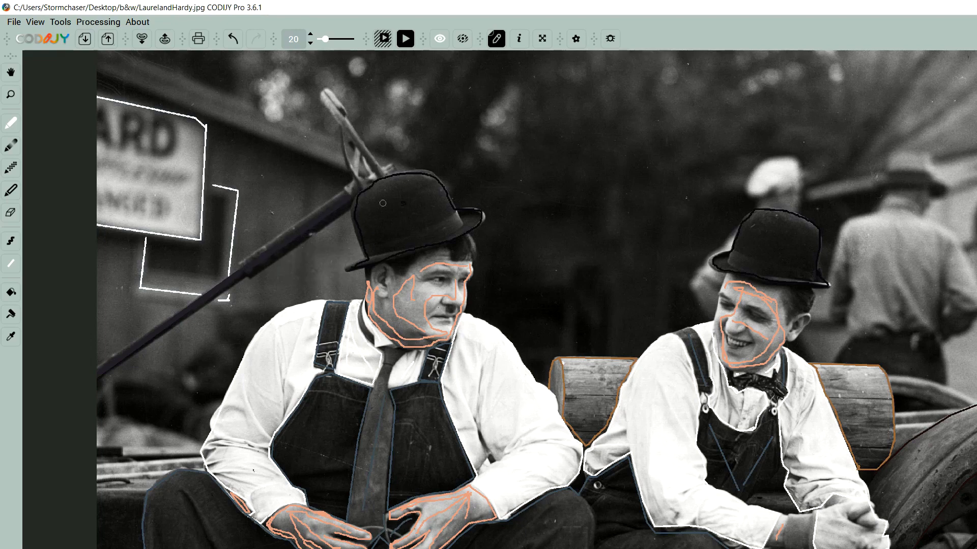
Step: Set the brush size back to 5
right_click(417, 206)
click(488, 220)
click(490, 219)
click(489, 219)
click(489, 219)
click(489, 219)
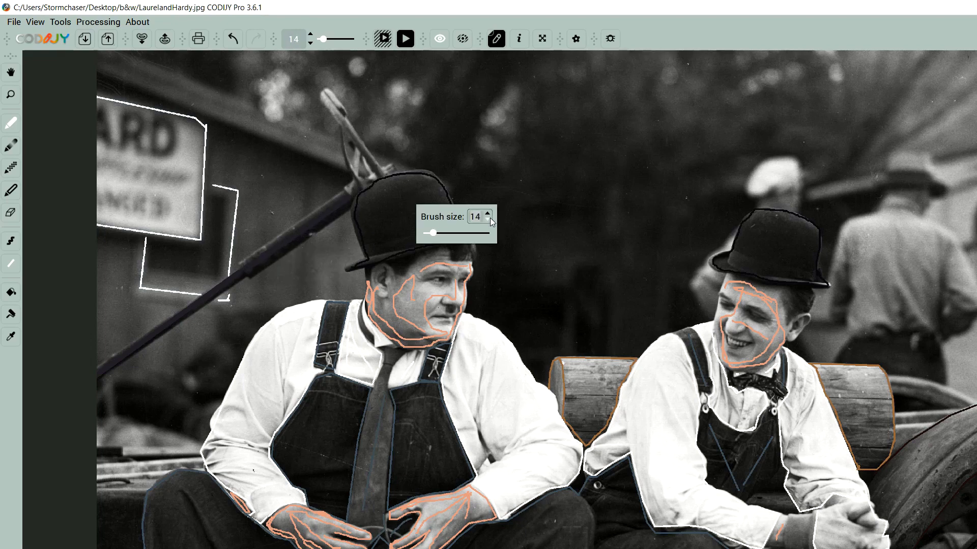
click(490, 219)
click(489, 220)
click(490, 219)
key(Escape)
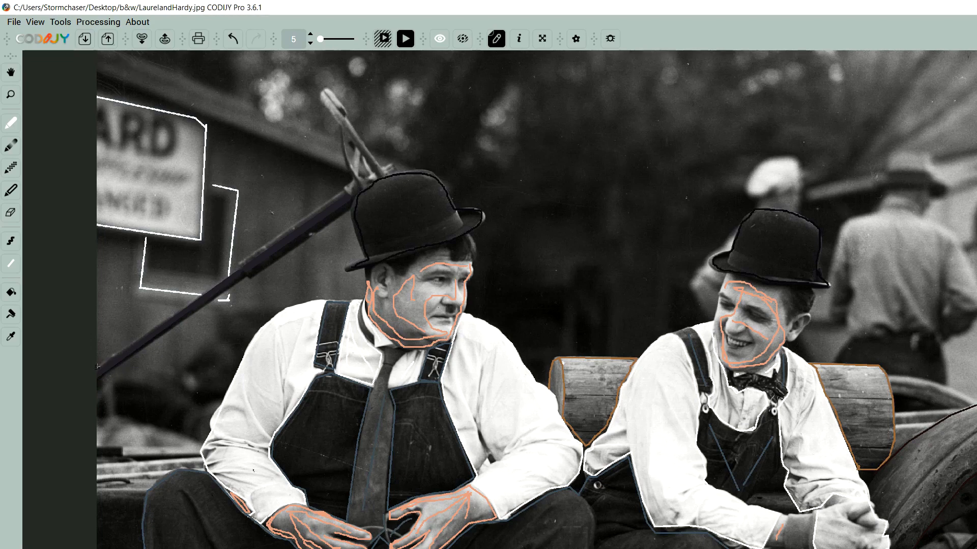
Step: Outline the building wall in brown along the pole's upper edge, around the window's outer side and beneath the sign
mouse_move(97, 365)
mouse_down()
mouse_move(193, 301)
mouse_move(142, 295)
mouse_up()
key(ctrl+z)
mouse_move(141, 293)
mouse_down()
mouse_move(140, 235)
mouse_move(98, 232)
mouse_up()
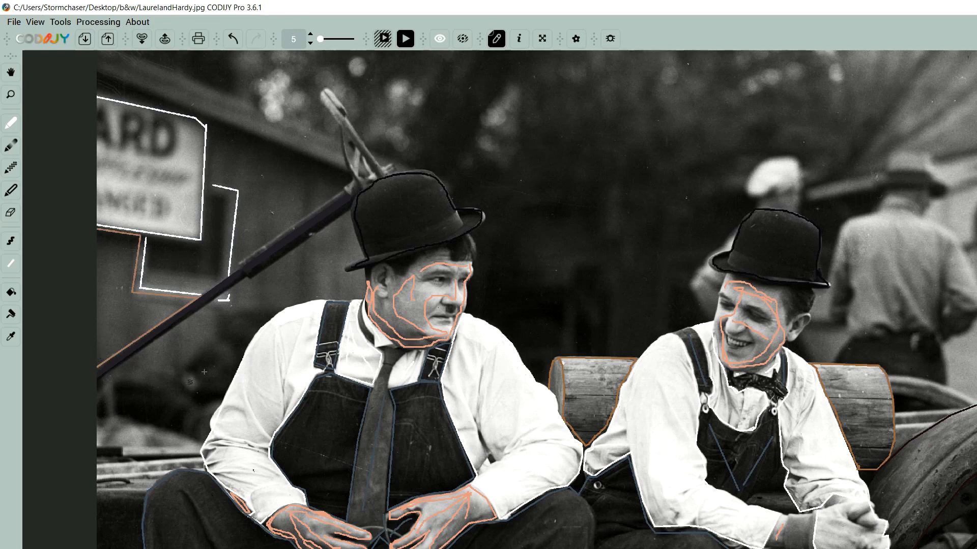
Step: Outline the wall below the pole in brown along the bushes, the necktie man's shoulder, his hat and the pole's lower edge
mouse_move(110, 375)
mouse_down()
mouse_move(183, 366)
mouse_move(213, 339)
mouse_move(225, 308)
mouse_move(360, 299)
mouse_move(363, 271)
mouse_up()
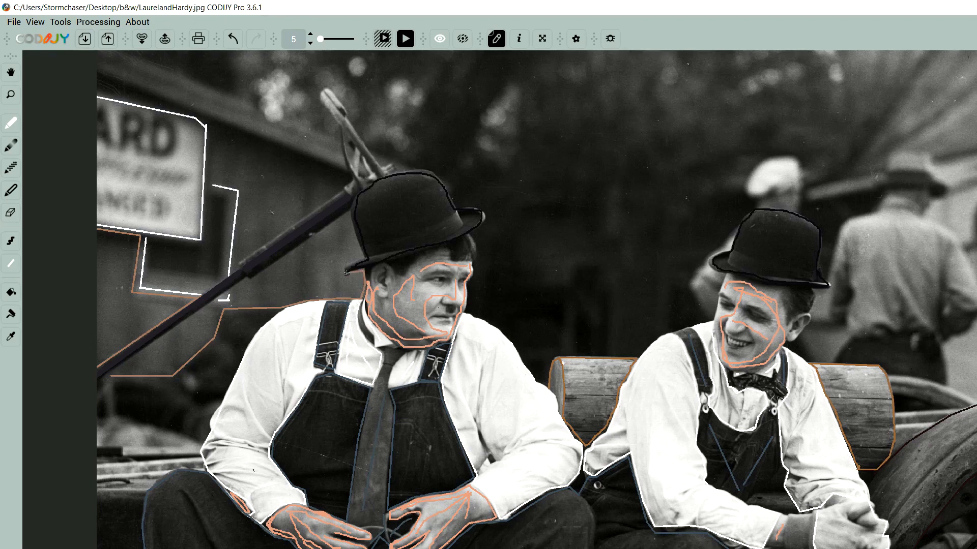
click(344, 272)
click(344, 267)
click(364, 256)
click(349, 210)
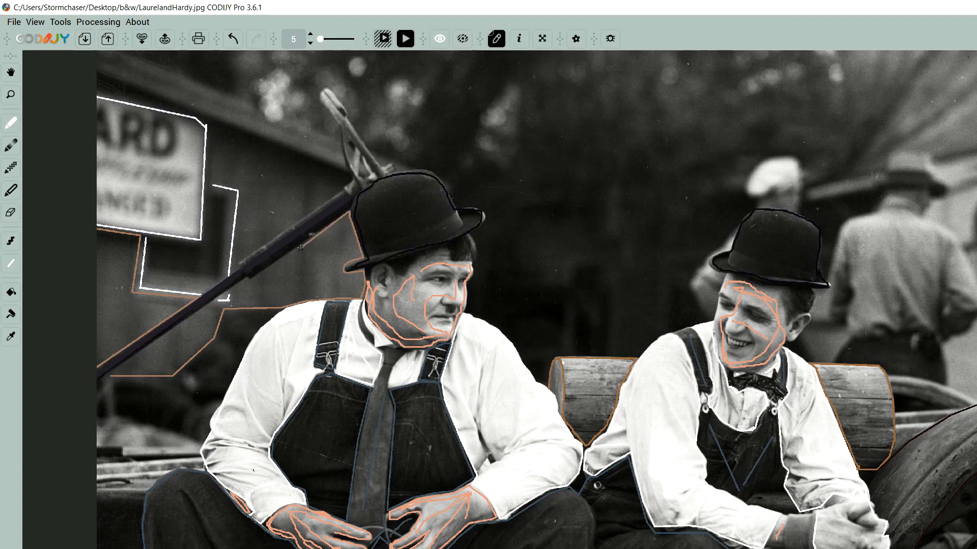
click(245, 278)
key(ctrl+z)
Step: Enclose the wall above the pole in brown along the sign, window, pole and fork, following the roofline to the photo's edge
mouse_move(210, 118)
mouse_down()
mouse_move(206, 181)
mouse_move(243, 189)
mouse_move(233, 241)
mouse_up()
key(ctrl+z)
mouse_move(241, 190)
mouse_down()
mouse_move(231, 267)
mouse_move(286, 218)
mouse_move(349, 181)
mouse_up()
click(350, 181)
click(351, 176)
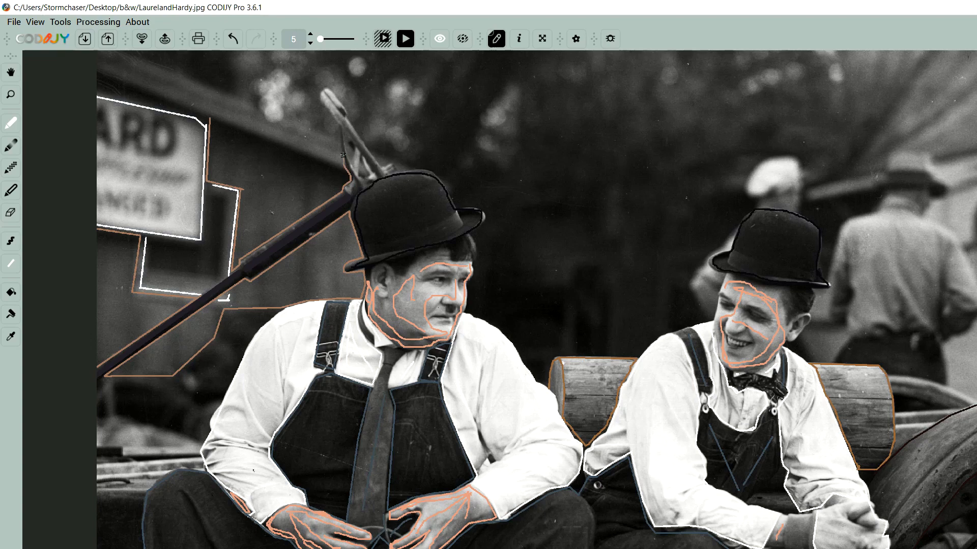
click(340, 140)
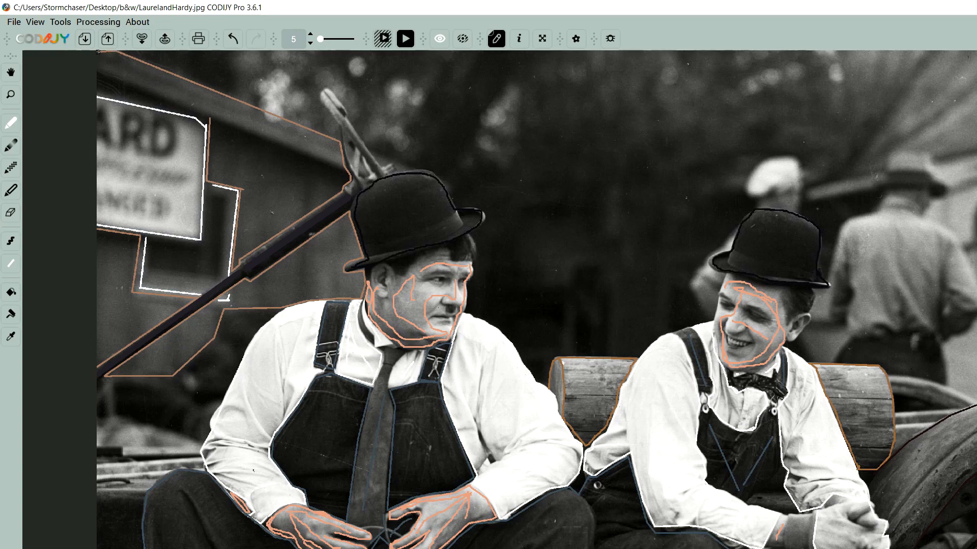
click(98, 93)
Step: Mark the bushes behind the necktie man's shoulder with a green polyline
drag(250, 318, 224, 347)
click(193, 409)
double_click(119, 400)
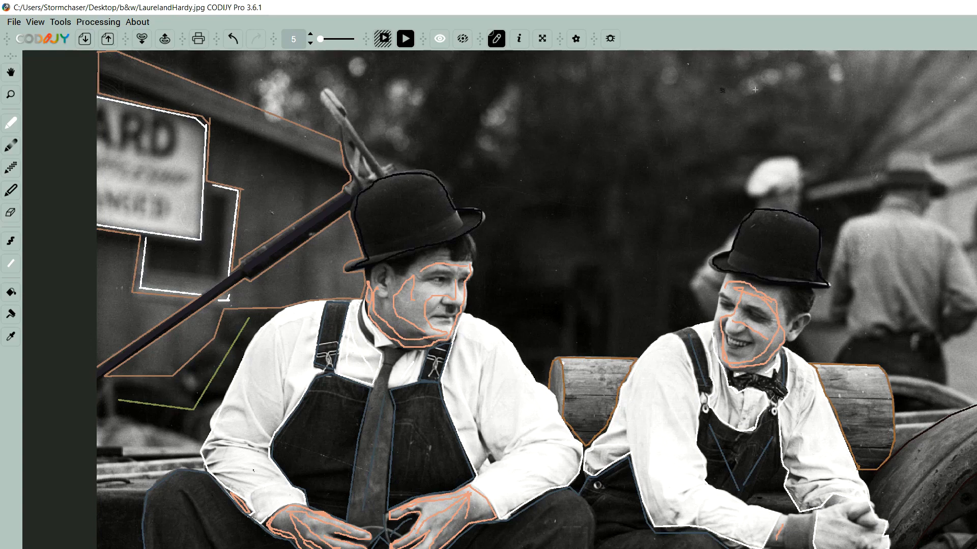
Step: Run the colorization with the new sign, window, pole, wall and bush markings
key(z)
scroll(707, 222, down, 2)
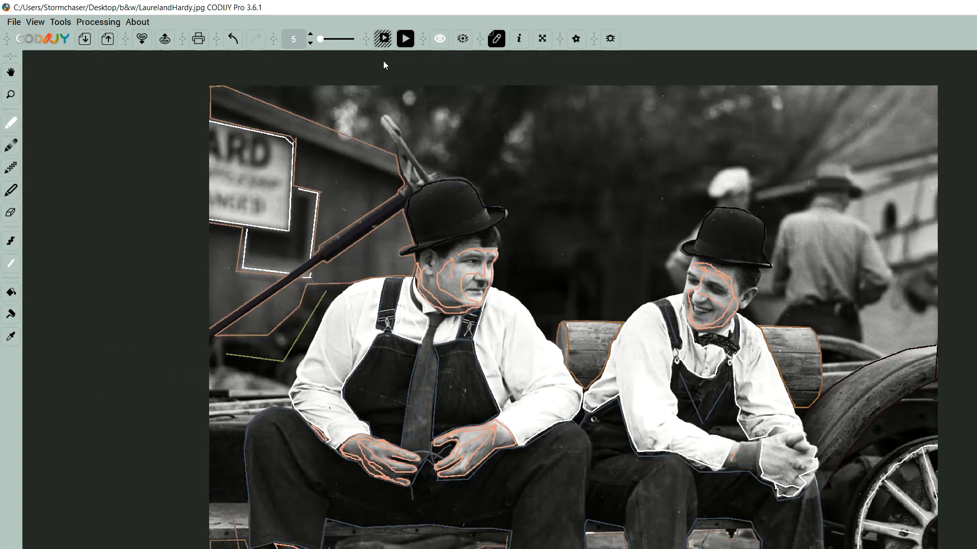
click(403, 42)
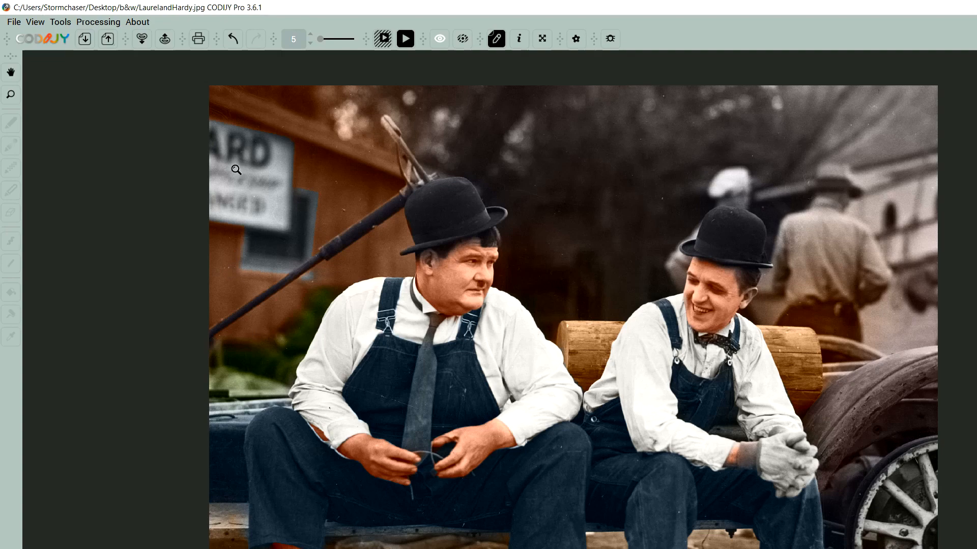
Step: Examine the colorized building, pole and bushes up close and compare them with the marked photo
scroll(229, 166, up, 3)
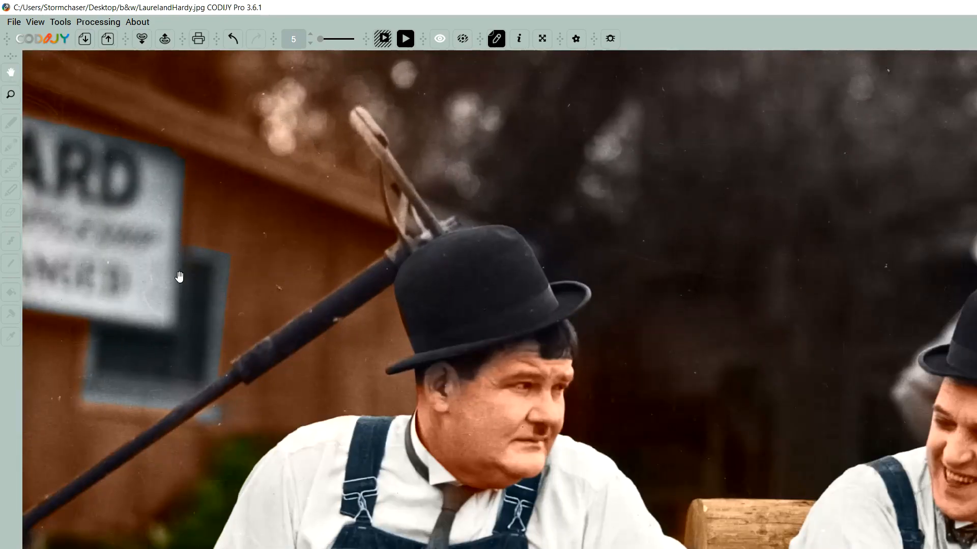
scroll(807, 296, down, 2)
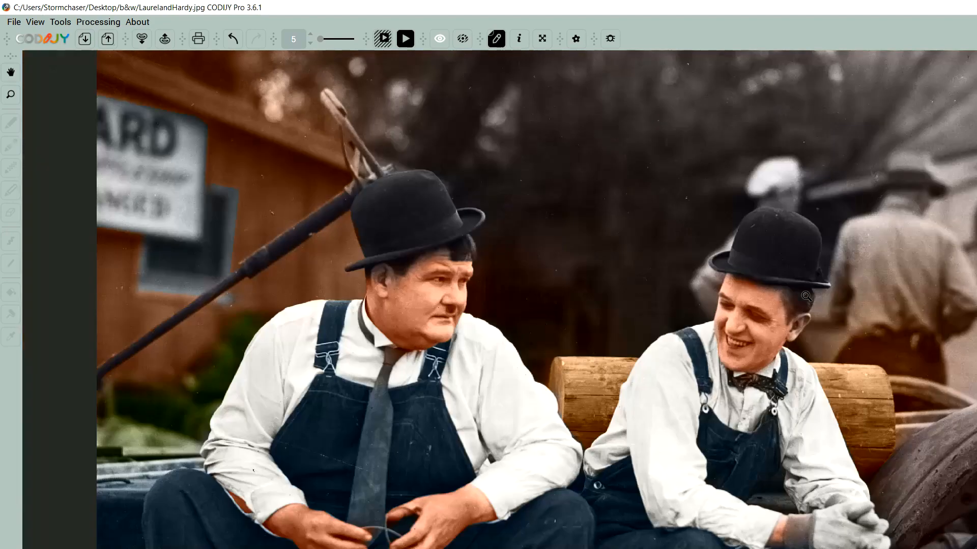
scroll(807, 296, down, 1)
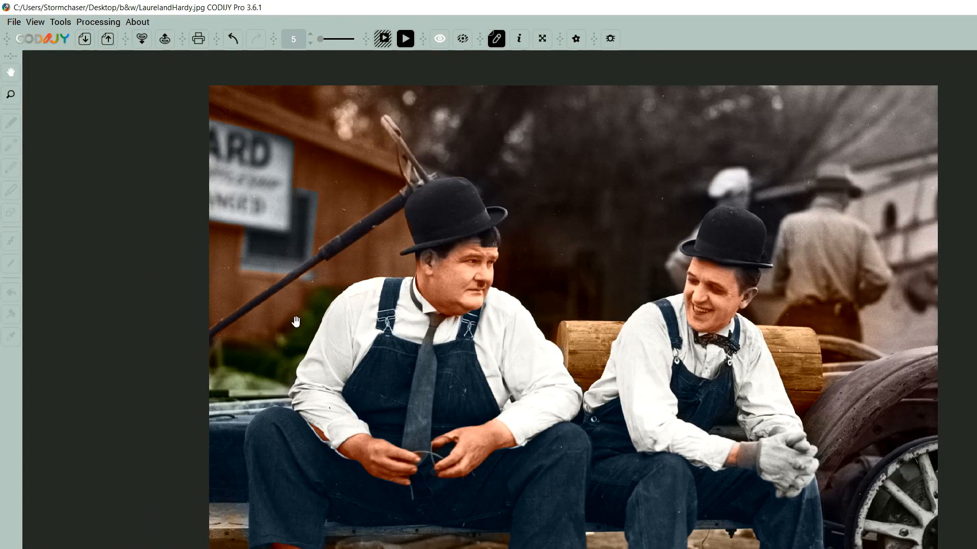
scroll(311, 351, up, 1)
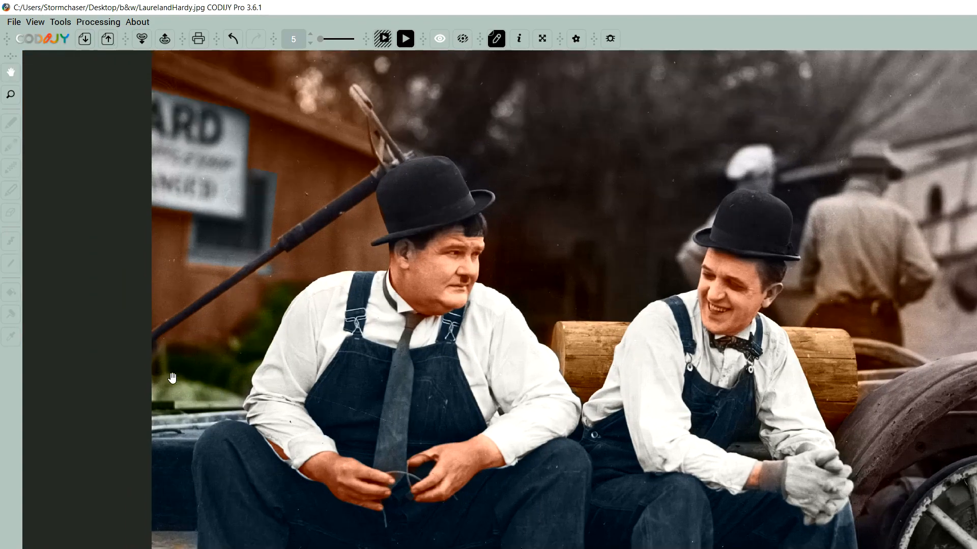
click(163, 548)
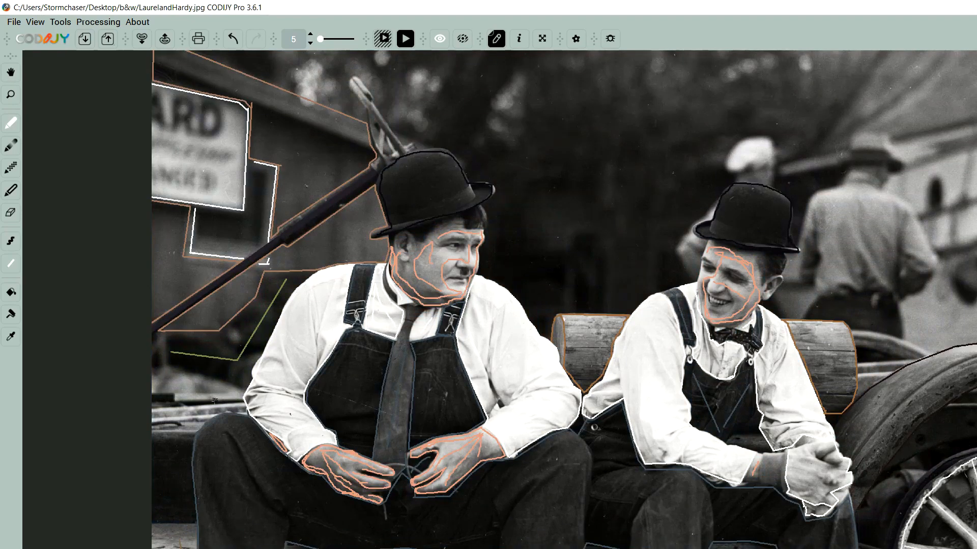
click(184, 548)
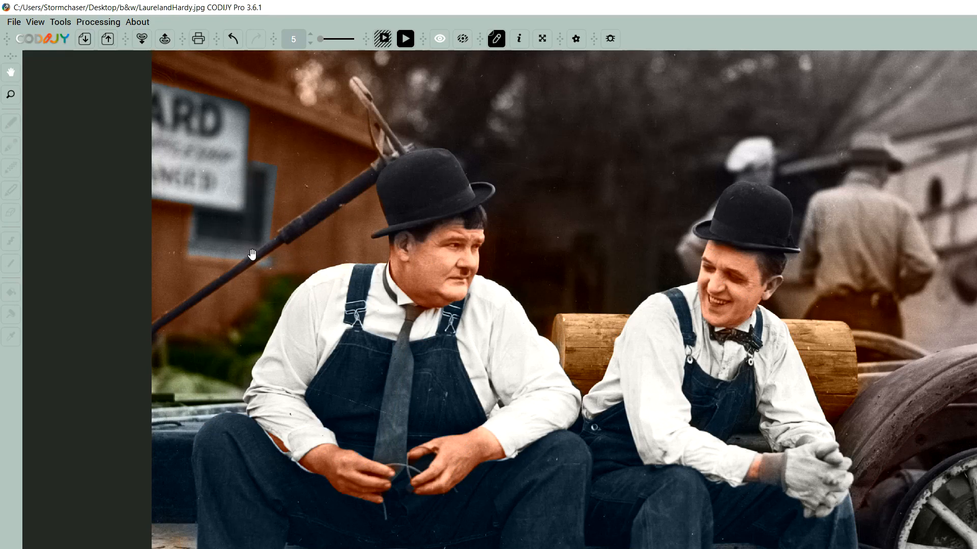
key(ctrl)
scroll(366, 444, down, 2)
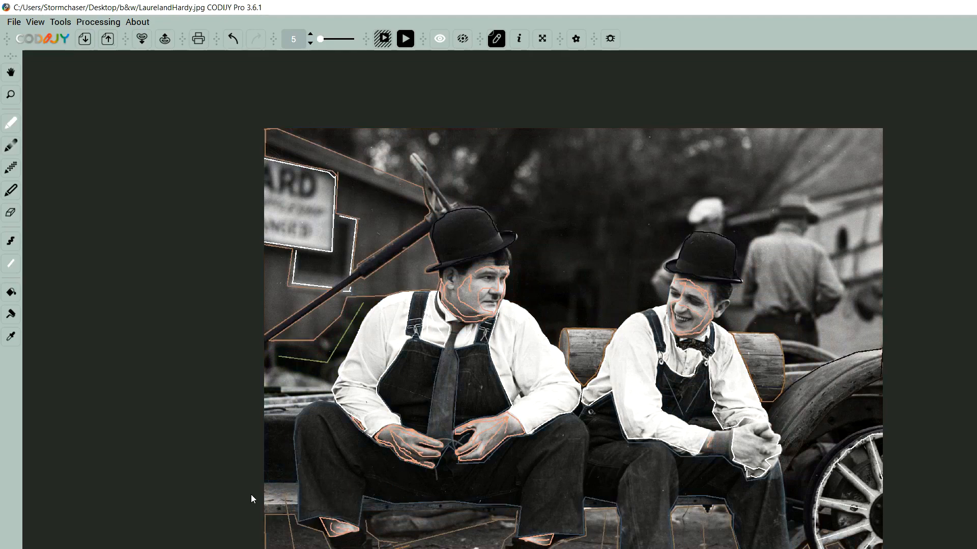
Step: Outline the light pile below the bushes, beside the necktie man's elbow, in white with straight strokes
scroll(280, 490, up, 1)
scroll(258, 518, up, 1)
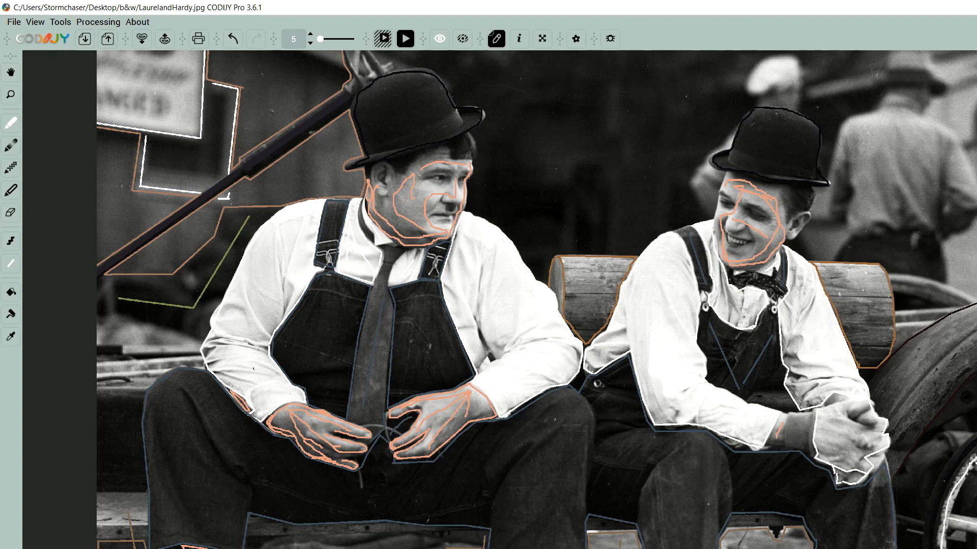
click(102, 319)
click(142, 321)
click(201, 345)
click(198, 353)
click(126, 353)
click(126, 343)
click(96, 344)
right_click(99, 350)
click(101, 317)
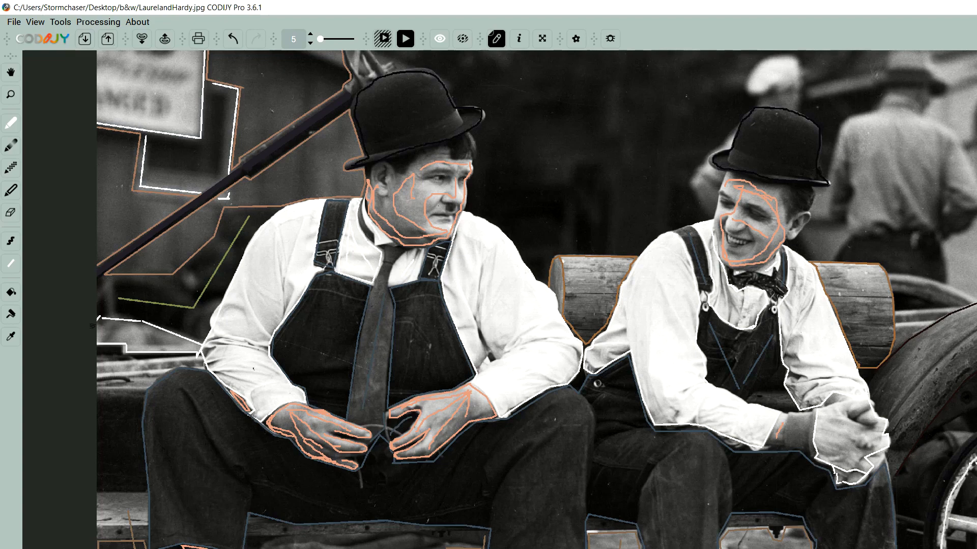
click(98, 344)
right_click(99, 344)
Step: Mark the dark vehicle body beside the necktie man's leg with straight strokes along the photo's edge
click(98, 395)
click(112, 491)
key(ctrl+z)
click(97, 395)
click(97, 493)
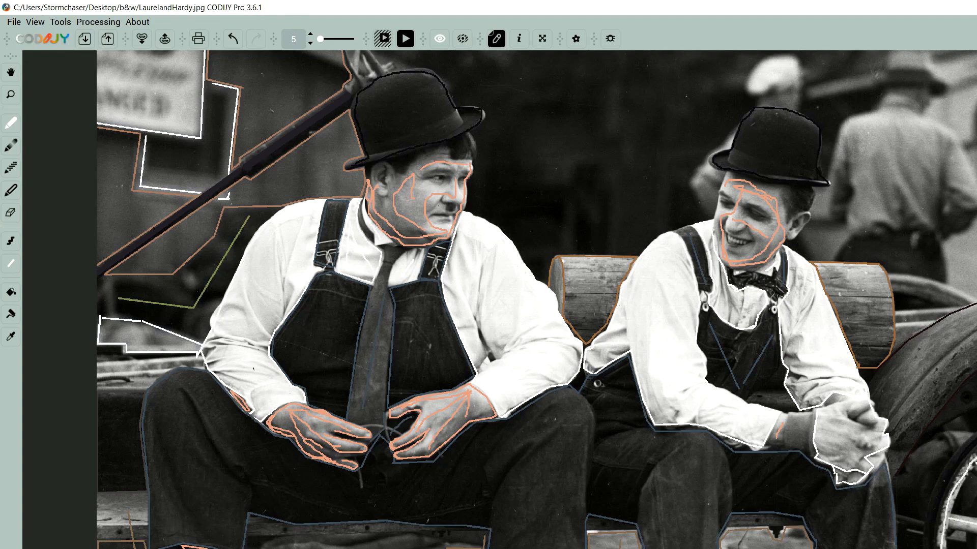
Step: Mark the visible sections of the vehicle's running board between and beside the men's legs with white straight strokes
drag(737, 519, 781, 520)
drag(591, 527, 614, 526)
mouse_move(249, 535)
mouse_down()
mouse_move(459, 530)
mouse_move(251, 517)
mouse_move(250, 535)
mouse_up()
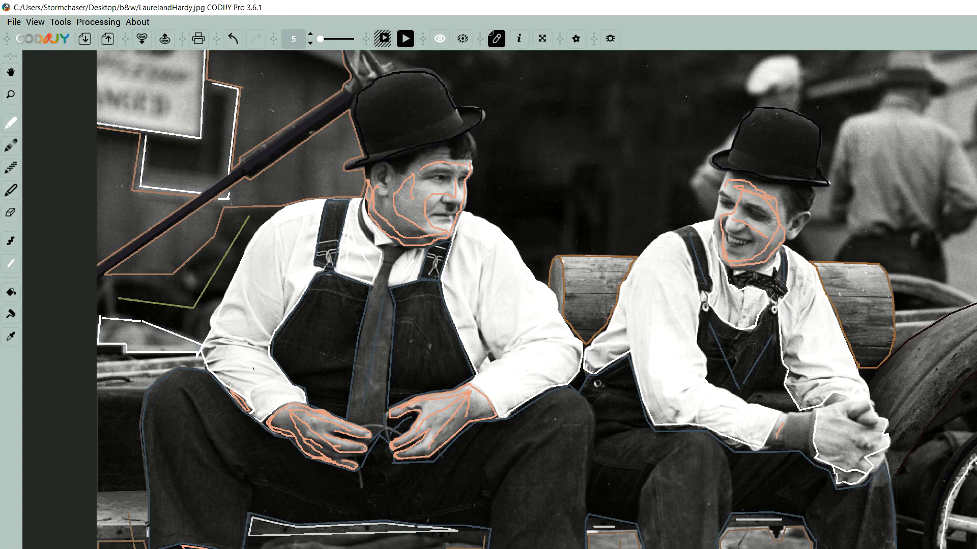
key(ctrl+z)
mouse_move(147, 538)
mouse_down()
mouse_move(146, 493)
mouse_move(97, 495)
mouse_move(98, 537)
mouse_move(147, 538)
mouse_up()
key(ctrl+z)
click(10, 212)
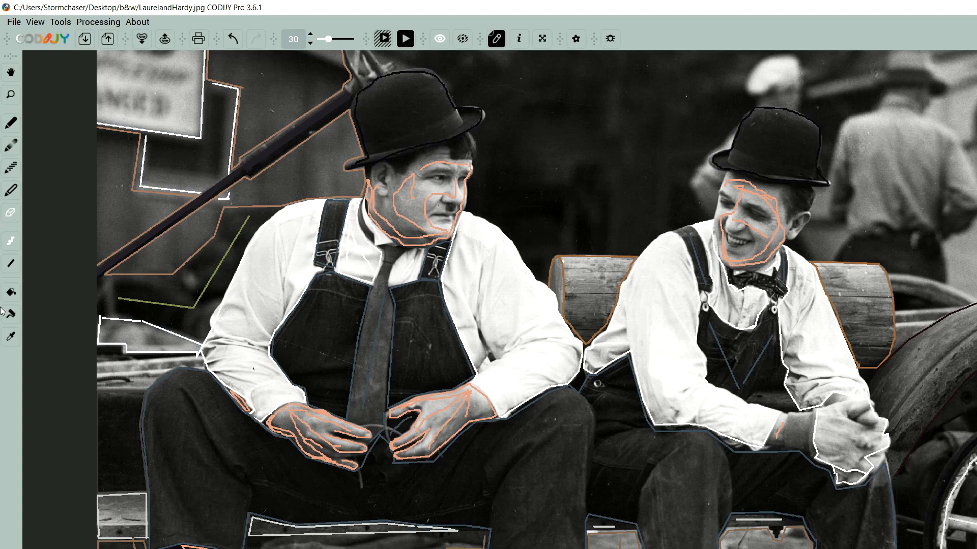
Step: Outline the shirt of the background man seen from behind in pale blue with a freehand stroke
click(11, 122)
click(10, 241)
scroll(402, 419, up, 4)
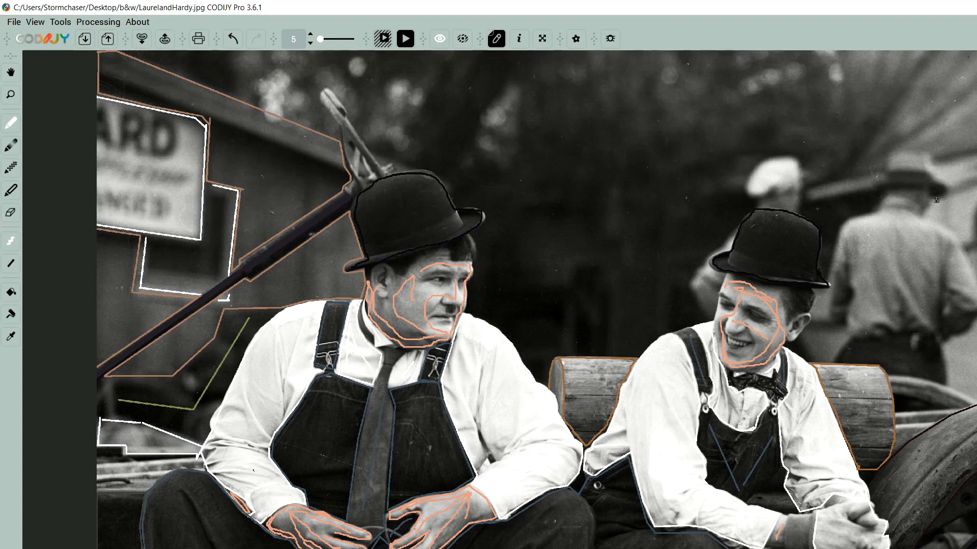
scroll(947, 386, down, 4)
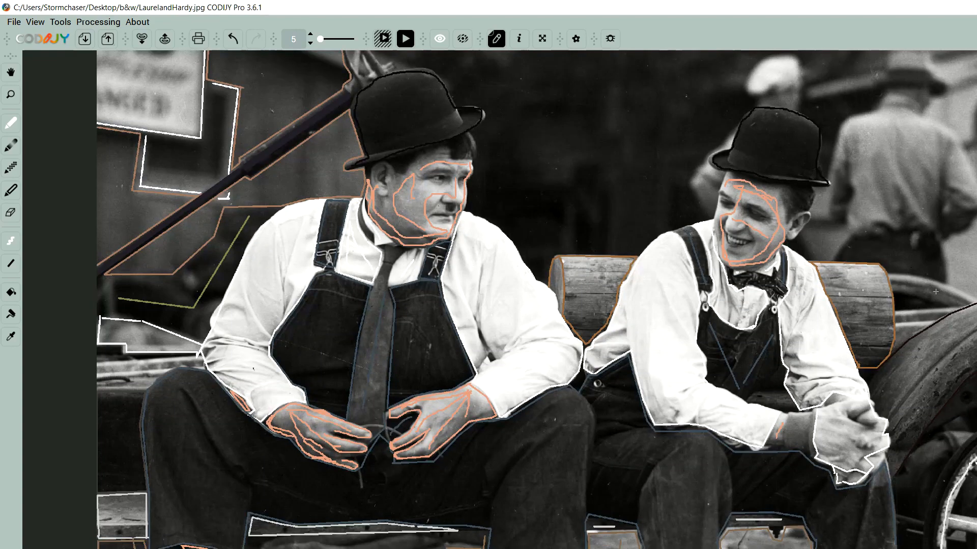
right_click(893, 402)
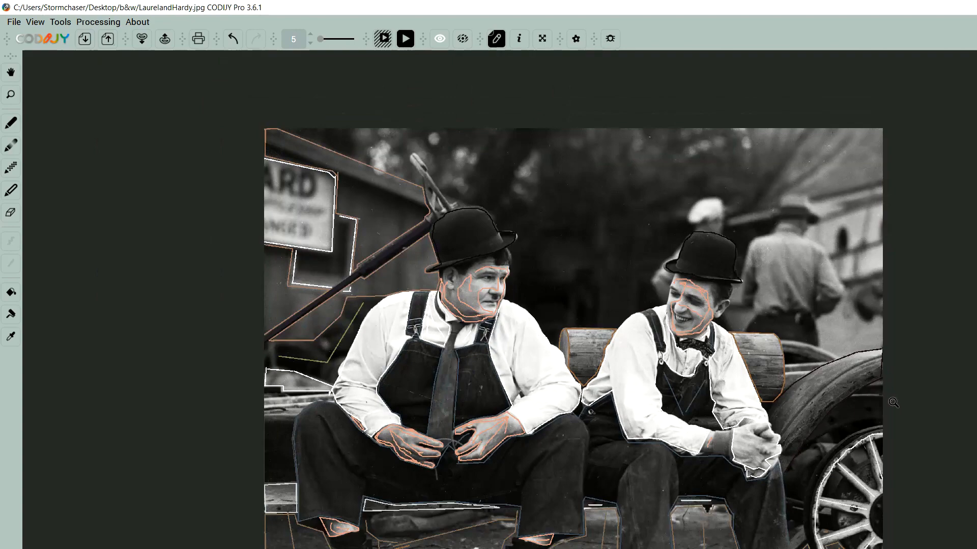
click(849, 398)
key(b)
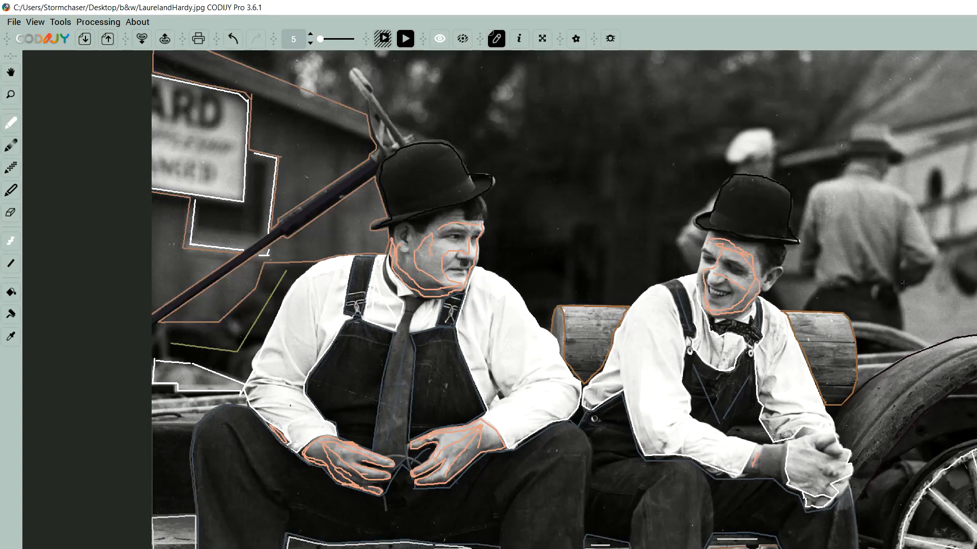
scroll(887, 281, down, 5)
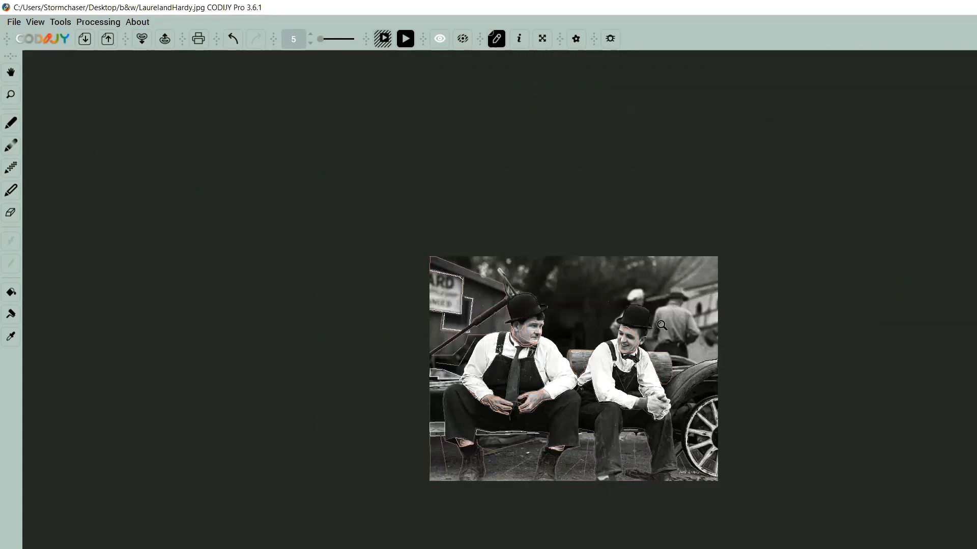
scroll(662, 326, up, 1)
scroll(662, 325, up, 1)
scroll(662, 326, down, 1)
key(b)
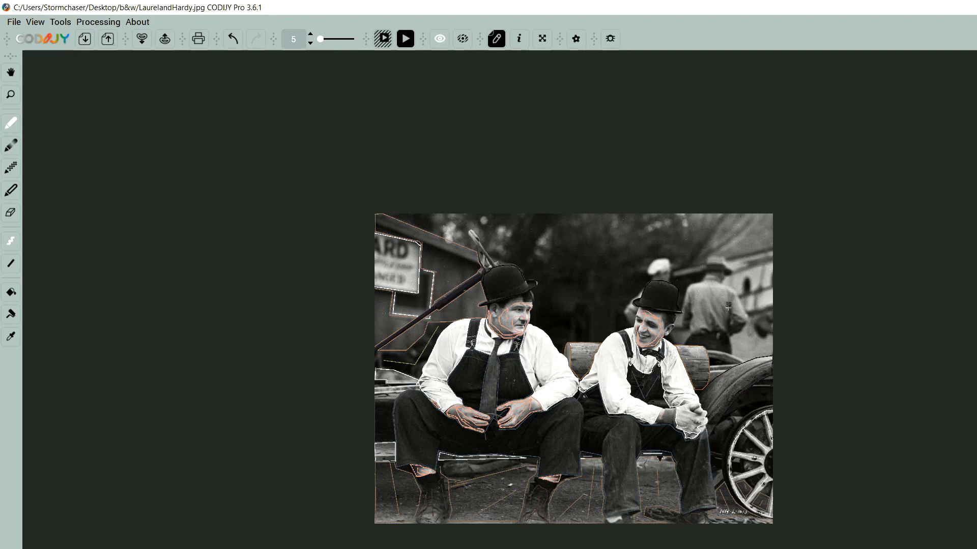
scroll(730, 304, up, 2)
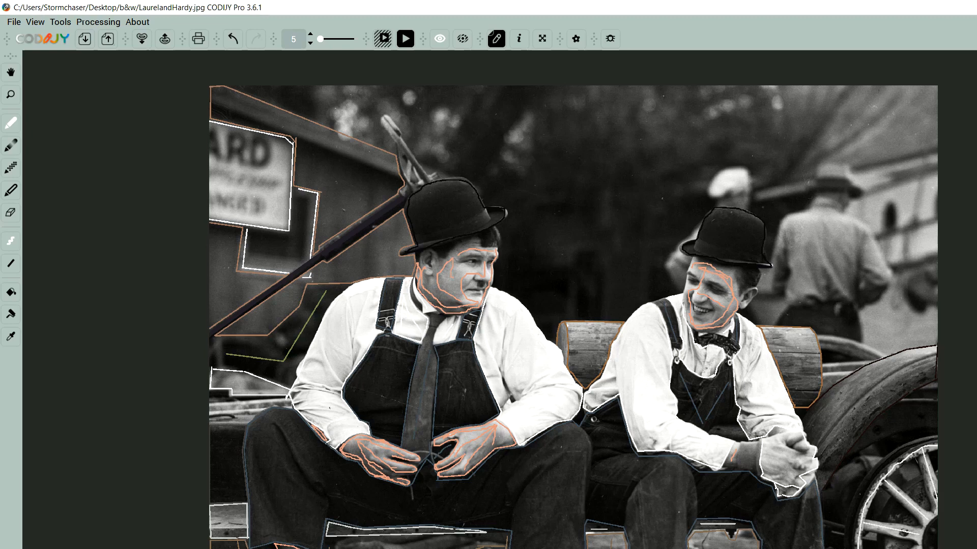
mouse_move(790, 301)
mouse_down()
mouse_move(788, 270)
mouse_move(781, 289)
mouse_move(771, 280)
mouse_move(791, 213)
mouse_move(867, 225)
mouse_move(891, 273)
mouse_move(870, 300)
mouse_move(787, 301)
mouse_up()
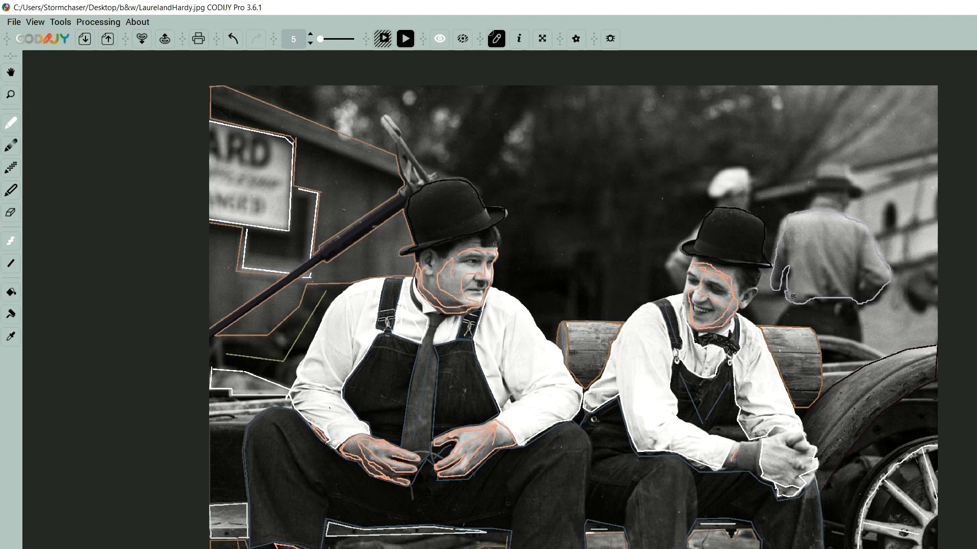
Step: Outline the background man's trousers in brown and mark both background men's necks in skin tone
mouse_move(791, 324)
mouse_down()
mouse_move(858, 338)
mouse_move(854, 308)
mouse_move(794, 307)
mouse_move(808, 306)
mouse_up()
mouse_move(833, 197)
mouse_down()
mouse_move(848, 200)
mouse_move(820, 196)
mouse_up()
drag(731, 202, 745, 199)
Step: Run the colorization again with the background men's clothing and skin marked
click(406, 38)
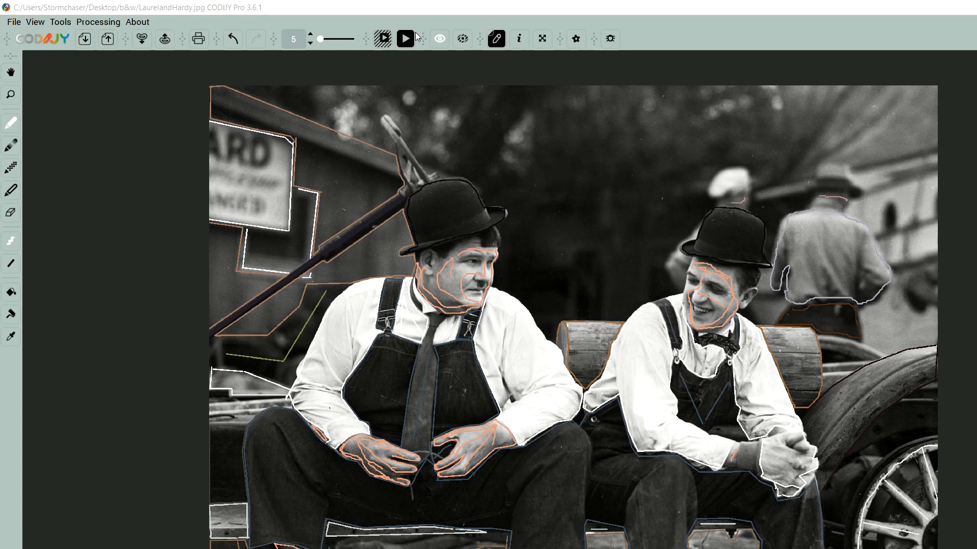
click(410, 36)
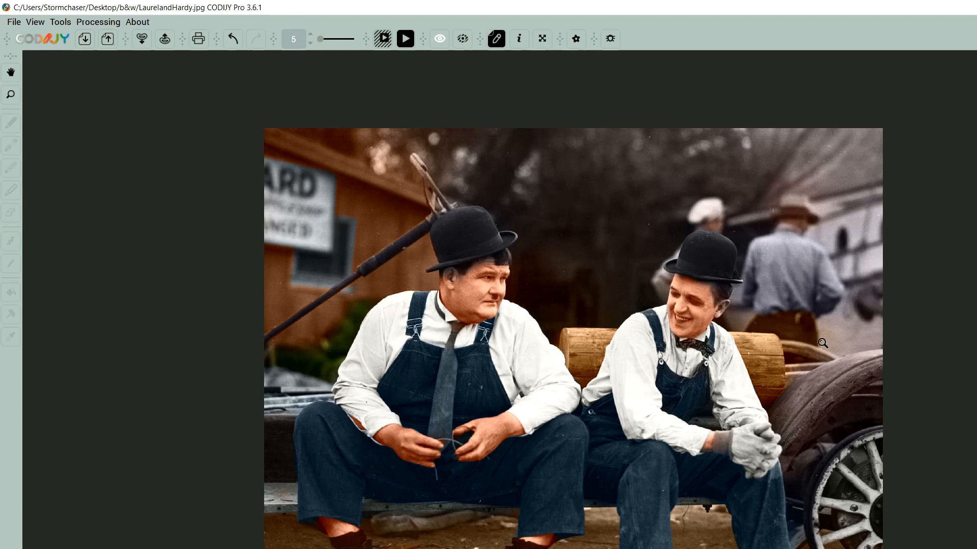
Step: Outline the trousers of the background man seen from behind in dark blue and mark the vehicle's curved part behind the log
scroll(725, 223, up, 2)
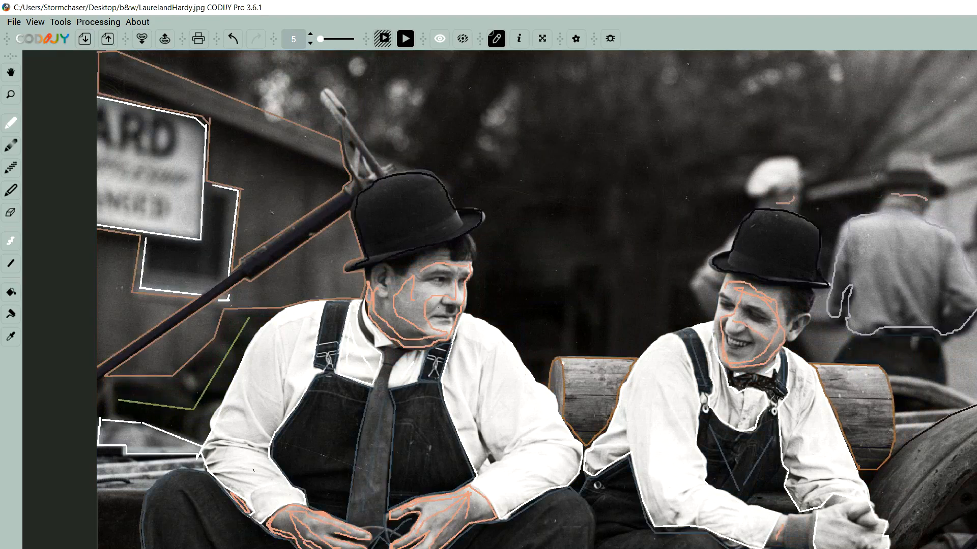
scroll(939, 343, up, 3)
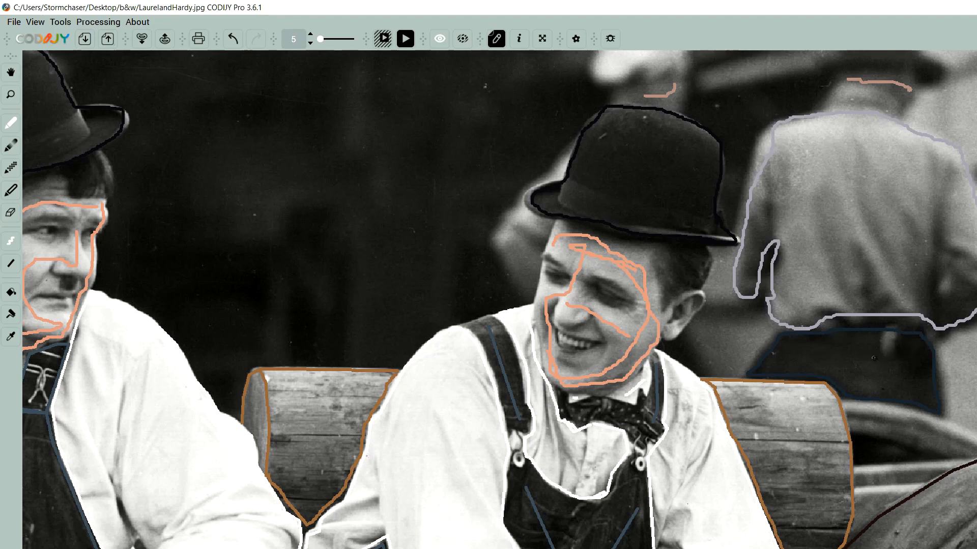
scroll(916, 366, down, 3)
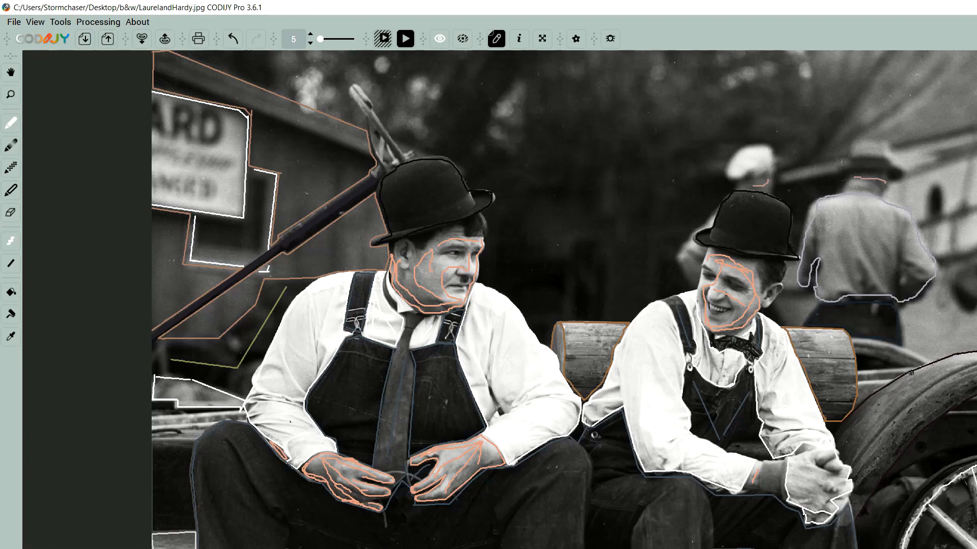
scroll(916, 370, up, 3)
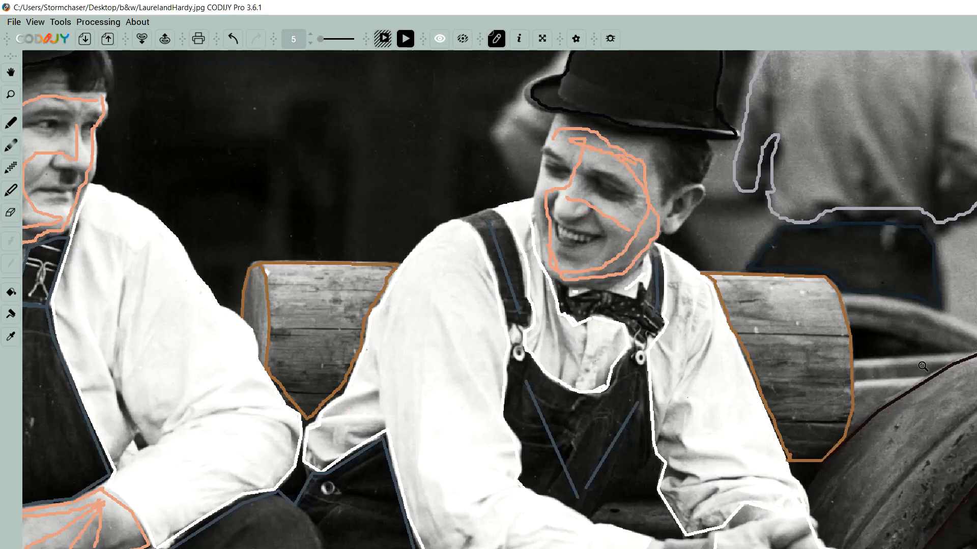
scroll(922, 367, down, 3)
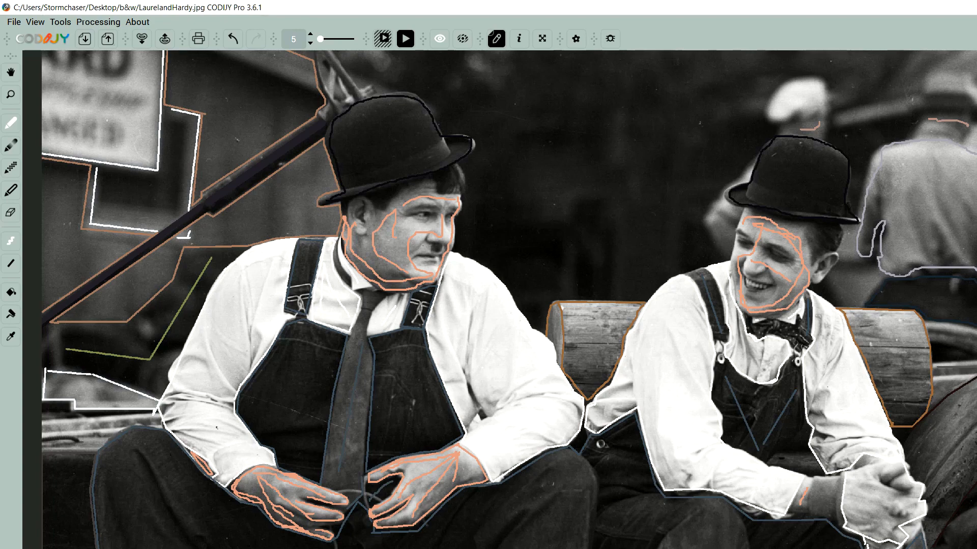
mouse_move(938, 366)
mouse_down()
mouse_move(935, 400)
mouse_move(968, 374)
mouse_up()
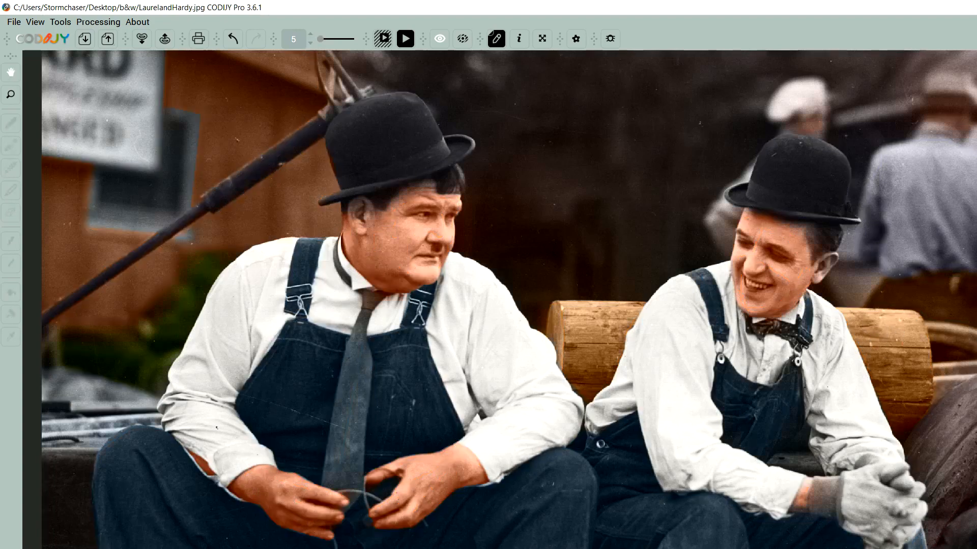
Step: Mark the forked tip of the pole with grey strokes and undo the stray last stroke
key(Tab)
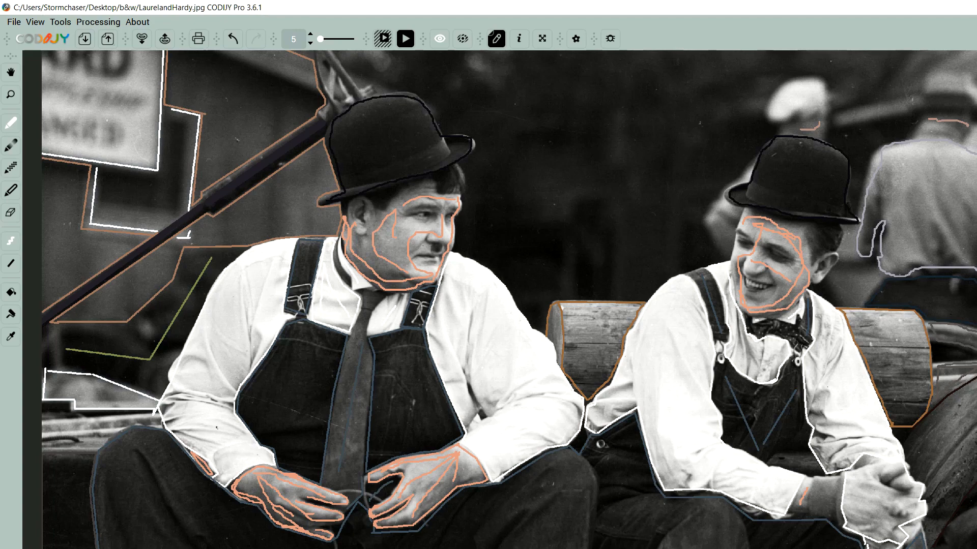
scroll(939, 298, up, 3)
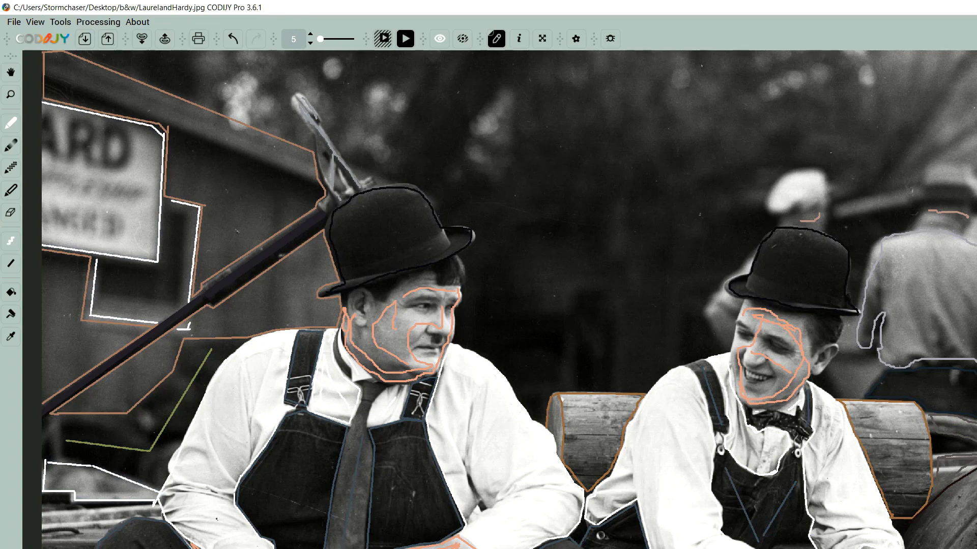
key(ctrl+z)
Step: Trace the large letters ARD on the building's sign with thin black strokes
click(11, 95)
double_click(57, 151)
click(11, 123)
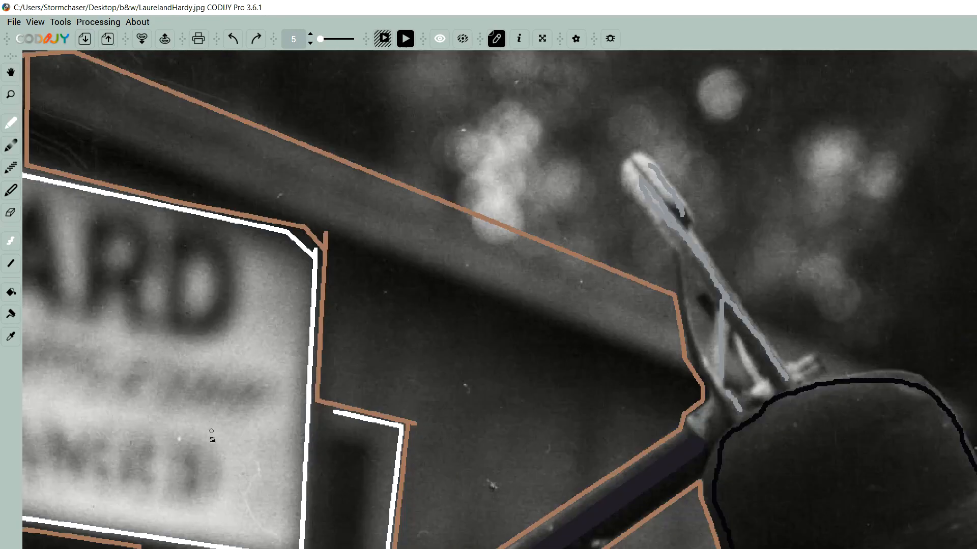
drag(181, 235, 177, 315)
mouse_move(181, 237)
mouse_down()
mouse_move(219, 259)
mouse_move(226, 300)
mouse_move(176, 315)
mouse_up()
mouse_move(92, 304)
mouse_down()
mouse_move(93, 238)
mouse_move(121, 223)
mouse_move(141, 242)
mouse_move(132, 265)
mouse_move(99, 277)
mouse_move(130, 284)
mouse_move(135, 309)
mouse_up()
mouse_move(60, 294)
mouse_down()
mouse_move(34, 217)
mouse_move(24, 231)
mouse_up()
drag(25, 270, 49, 275)
scroll(76, 274, down, 2)
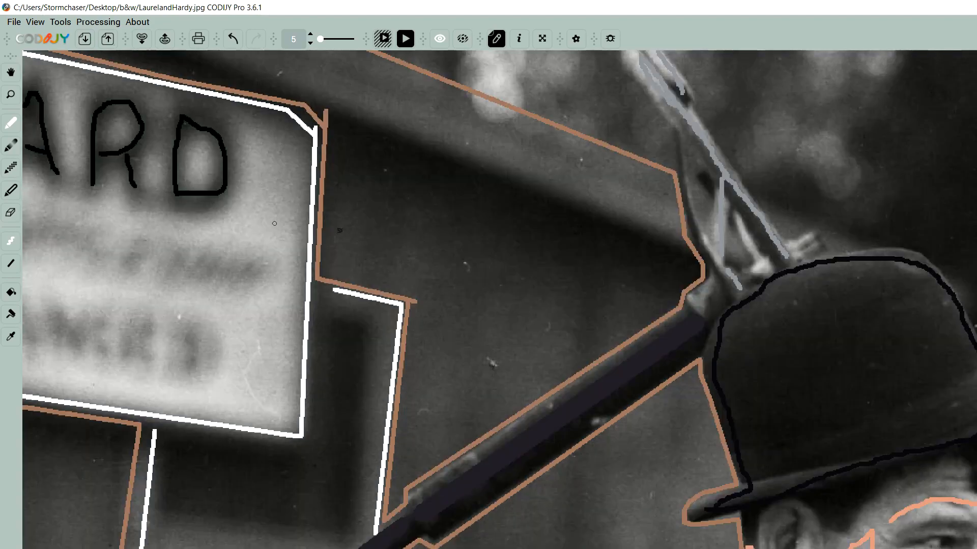
Step: Outline the dark pane of the window below the sign in light grey and add white strokes along the inside of its frame
scroll(246, 320, down, 3)
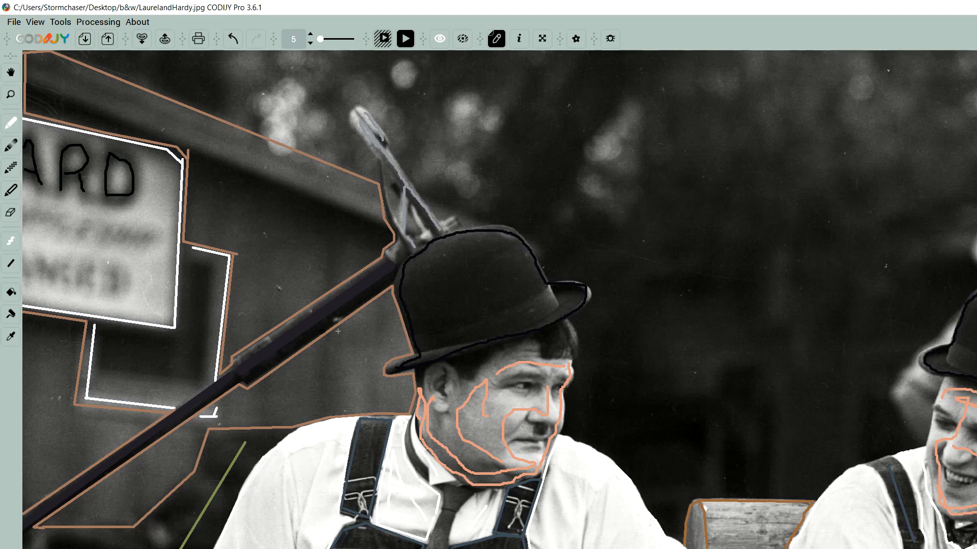
mouse_move(98, 367)
mouse_down()
mouse_move(183, 376)
mouse_move(200, 367)
mouse_move(205, 266)
mouse_move(186, 265)
mouse_move(183, 317)
mouse_move(167, 335)
mouse_move(132, 332)
mouse_move(103, 346)
mouse_move(102, 369)
mouse_up()
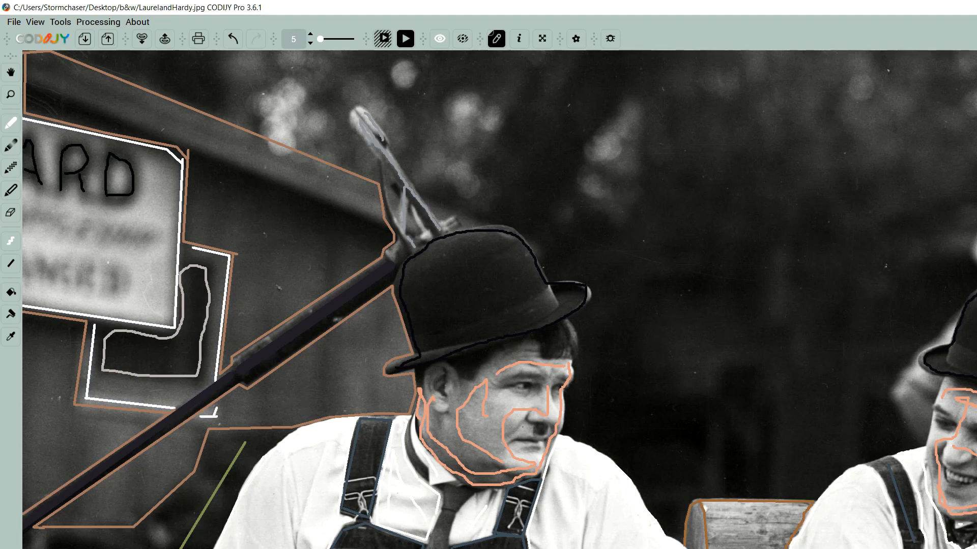
drag(105, 386, 195, 395)
drag(222, 263, 200, 387)
drag(193, 254, 226, 265)
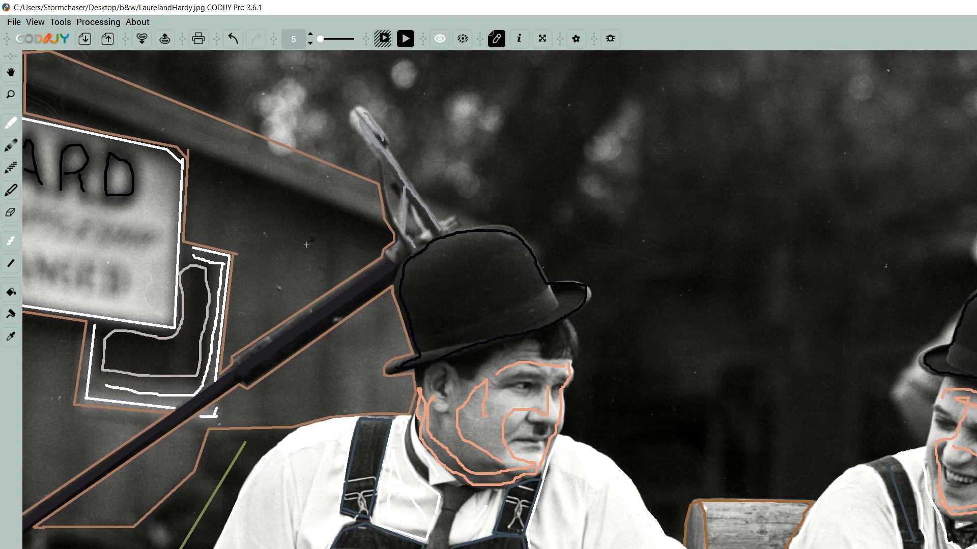
Step: Draw the tree's spreading branches above the background men with thin brown strokes, undoing and replacing a misplaced one
scroll(562, 288, down, 2)
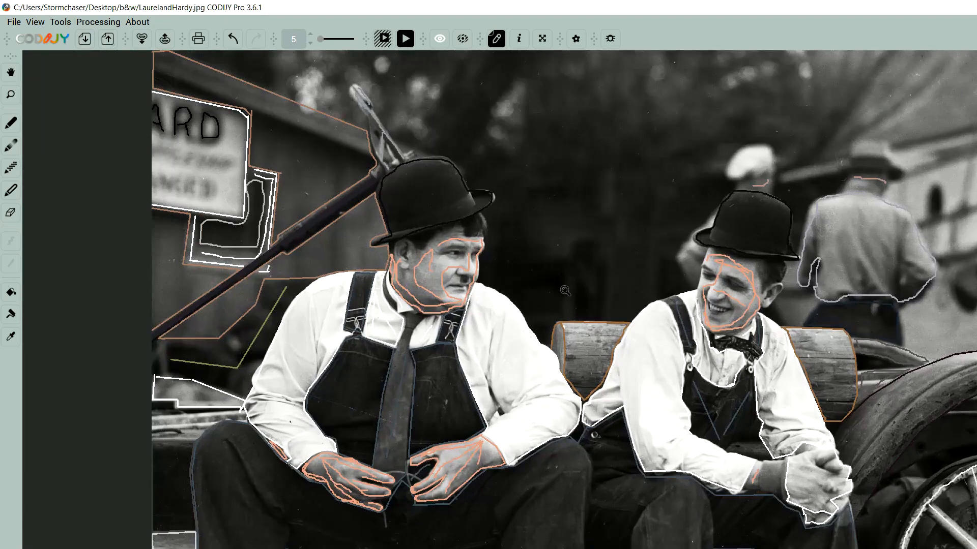
scroll(565, 291, down, 1)
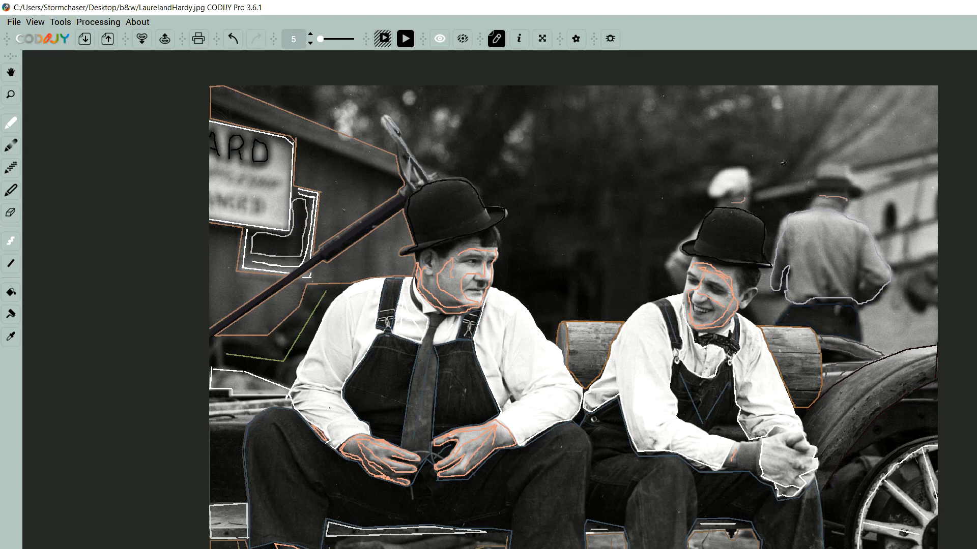
drag(773, 182, 847, 89)
drag(787, 171, 894, 103)
mouse_move(800, 144)
mouse_down()
mouse_move(819, 114)
mouse_move(817, 134)
mouse_up()
key(ctrl+z)
drag(811, 92, 806, 137)
drag(787, 94, 801, 143)
Step: Mark the tree trunk above Hardy's hat with a brown stroke at brush size 25 and set the brush size back to 5
right_click(499, 159)
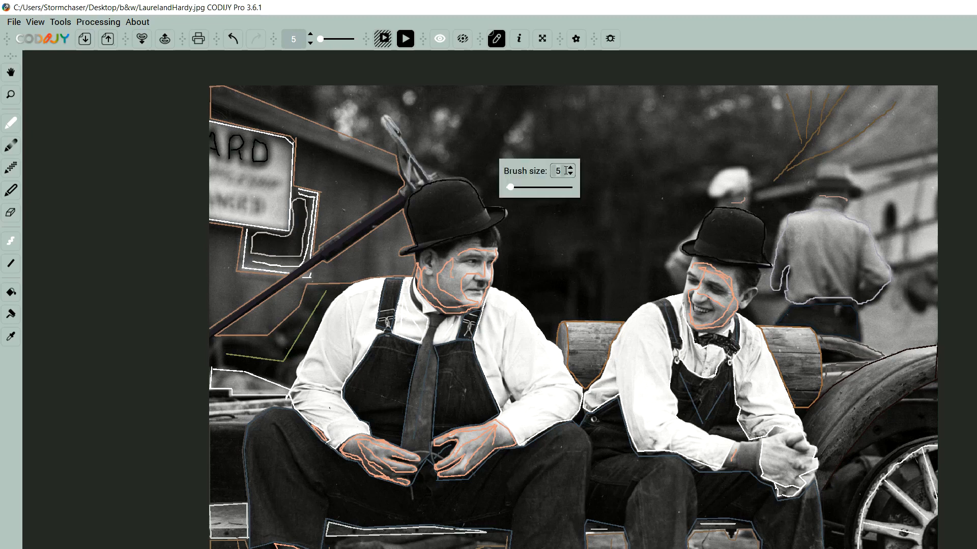
scroll(561, 171, down, 3)
text(25)
drag(461, 163, 517, 92)
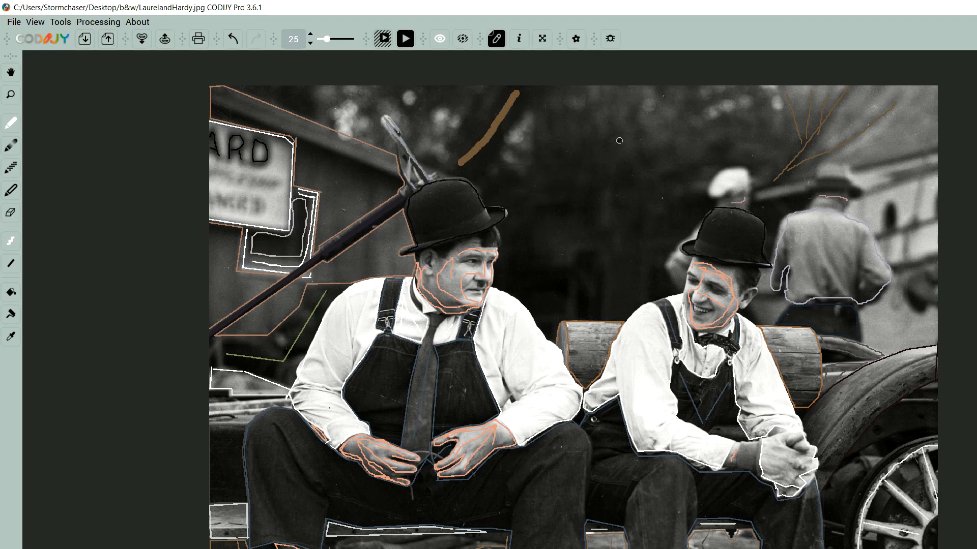
right_click(619, 140)
double_click(684, 151)
text(5)
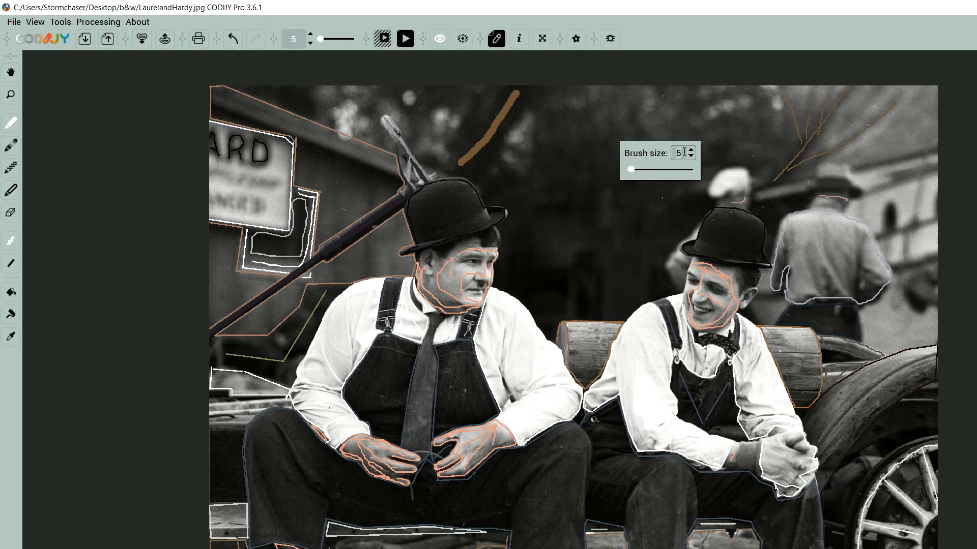
key(Return)
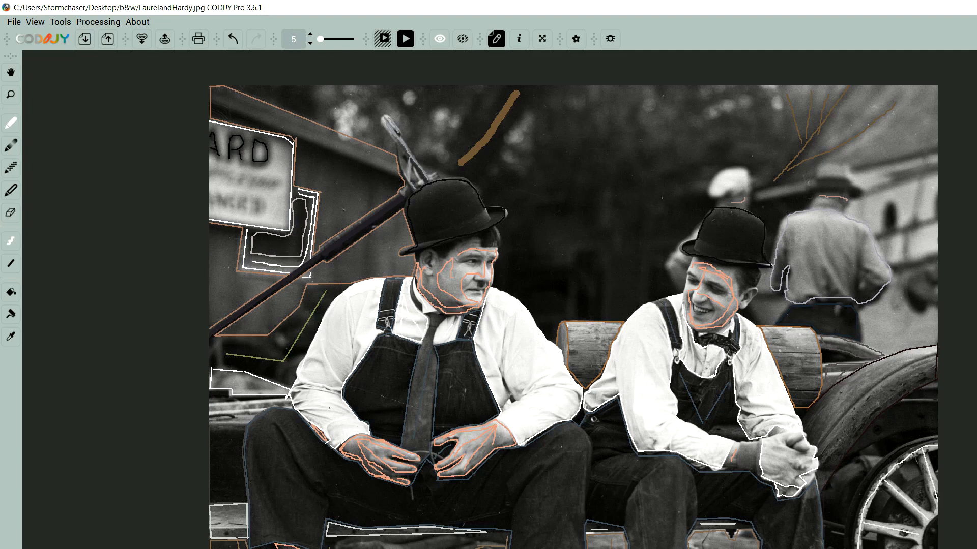
Step: Mark the background foliage with bright green strokes across the top of the photo and run the colorization
mouse_move(560, 100)
mouse_down()
mouse_move(743, 95)
mouse_move(638, 127)
mouse_move(562, 133)
mouse_up()
drag(455, 104, 361, 97)
drag(279, 93, 322, 103)
mouse_move(929, 107)
mouse_down()
mouse_move(876, 135)
mouse_move(801, 108)
mouse_up()
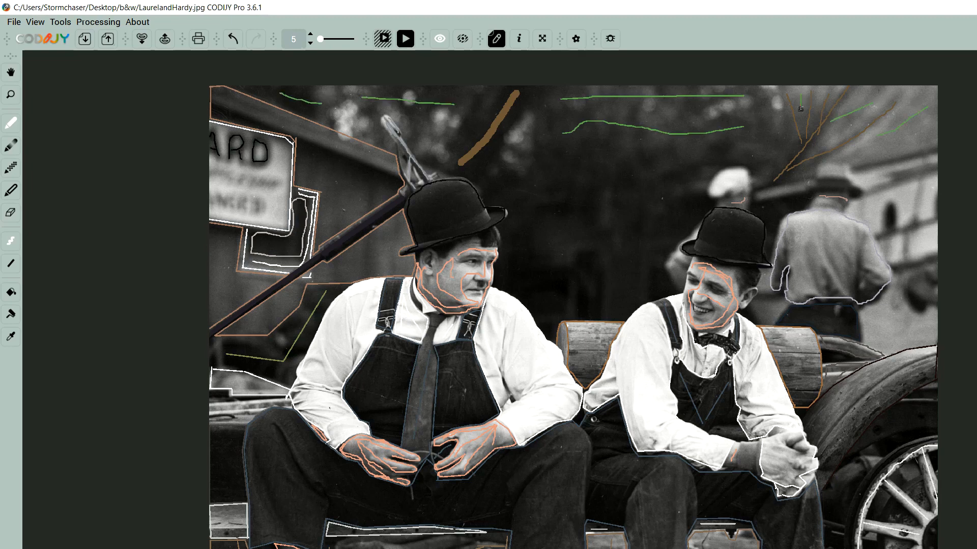
drag(583, 169, 687, 163)
click(406, 40)
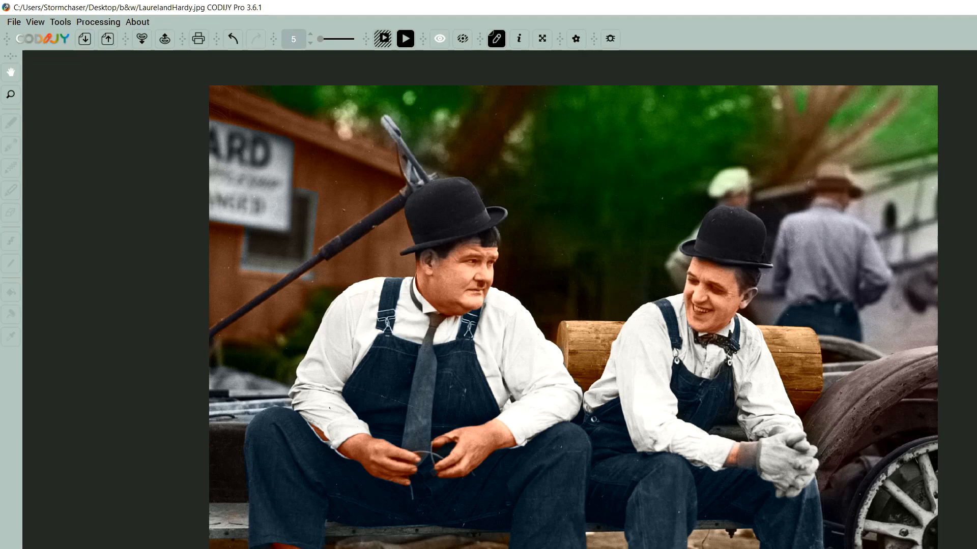
Step: Erase all the bright green foliage strokes with the eraser enlarged to size 40
click(497, 38)
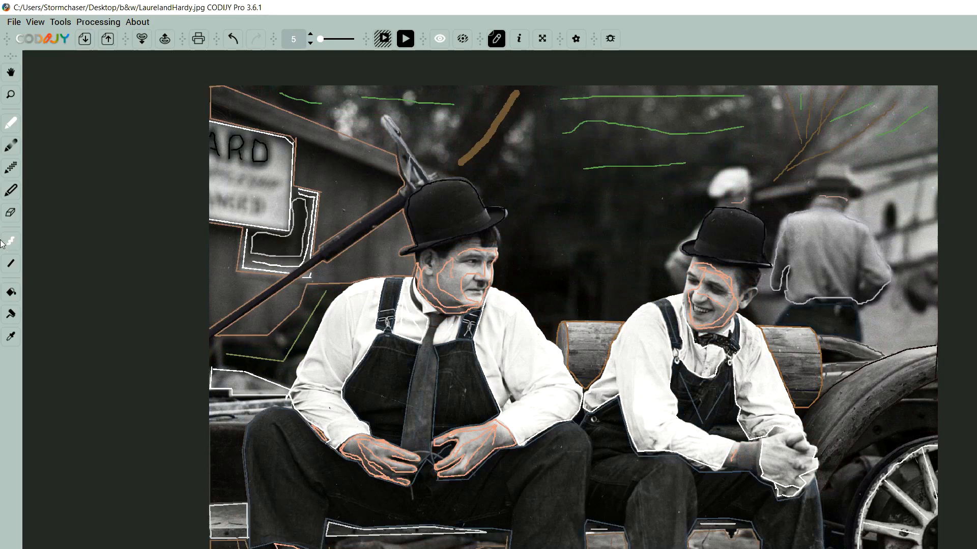
click(11, 212)
drag(281, 94, 321, 102)
right_click(327, 104)
click(400, 114)
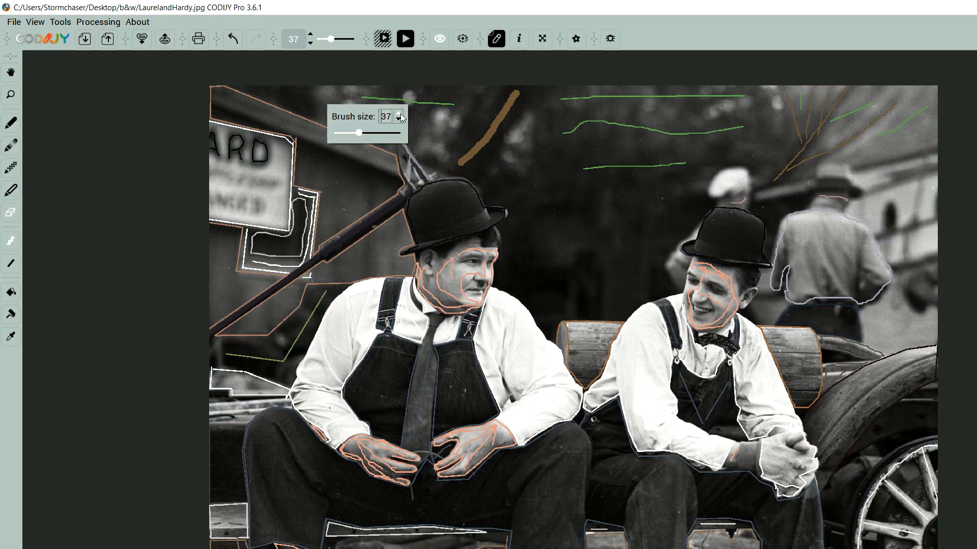
drag(356, 97, 456, 104)
mouse_move(568, 98)
mouse_down()
mouse_move(746, 96)
mouse_move(654, 132)
mouse_move(580, 123)
mouse_move(564, 131)
mouse_move(657, 127)
mouse_up()
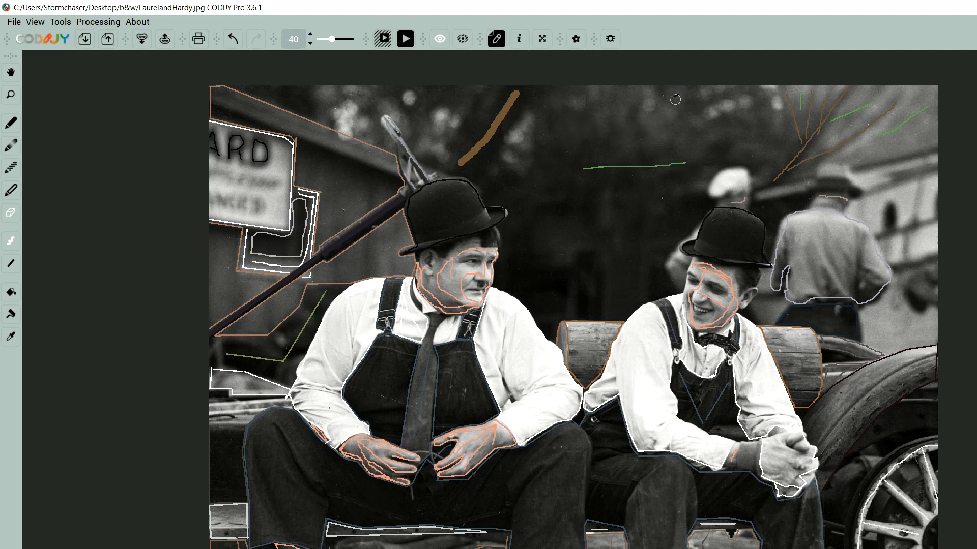
mouse_move(683, 160)
mouse_down()
mouse_move(609, 168)
mouse_move(633, 168)
mouse_up()
mouse_move(836, 123)
mouse_down()
mouse_move(866, 106)
mouse_move(879, 134)
mouse_move(915, 108)
mouse_up()
drag(801, 110, 798, 95)
Step: Mark the foliage across the top and between the branches with yellow-green strokes and run the colorization again
click(11, 123)
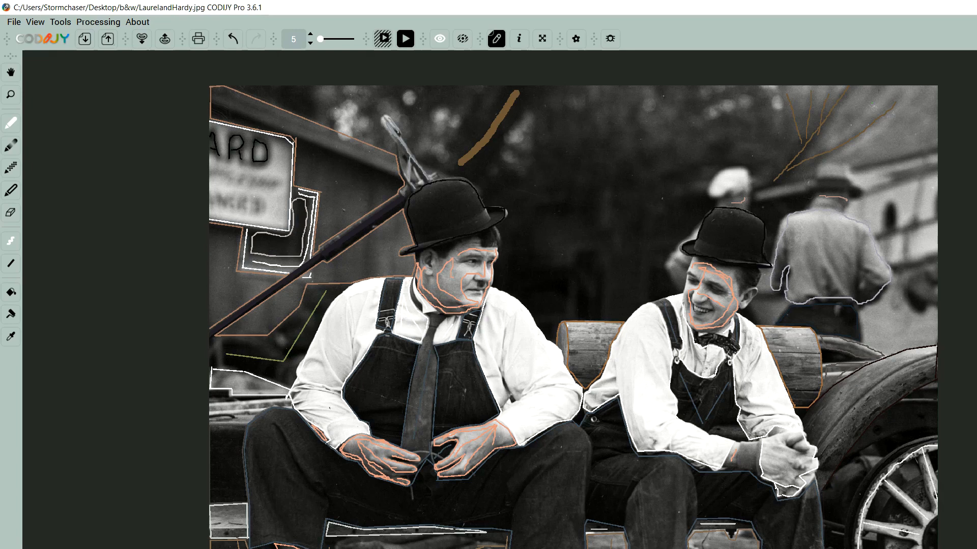
drag(547, 108, 729, 108)
drag(565, 182, 715, 163)
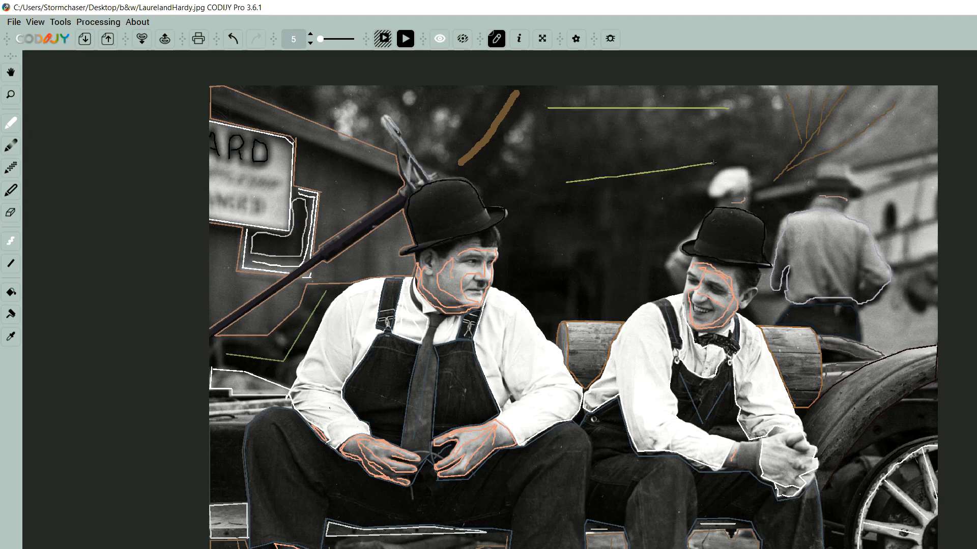
drag(845, 130, 875, 103)
drag(885, 143, 919, 121)
drag(799, 94, 806, 126)
drag(438, 113, 446, 149)
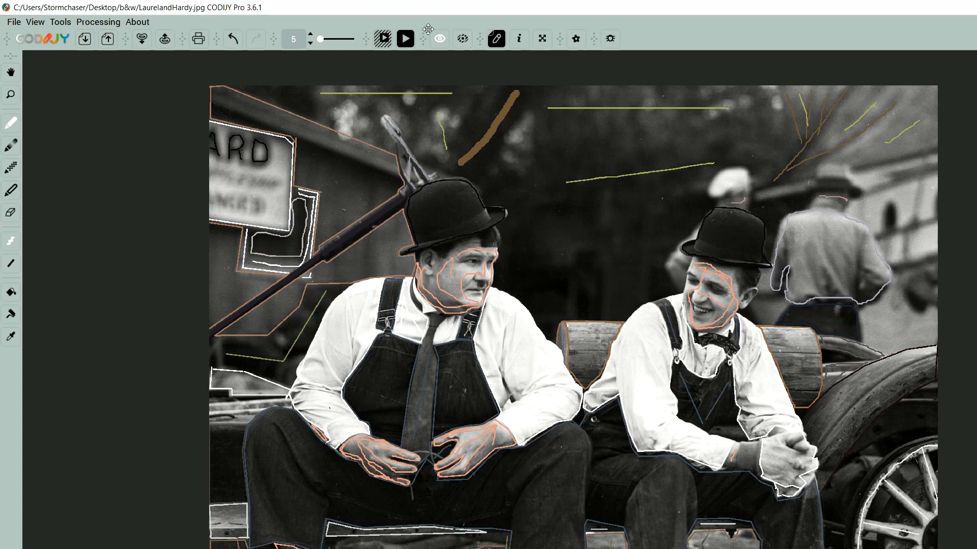
click(413, 39)
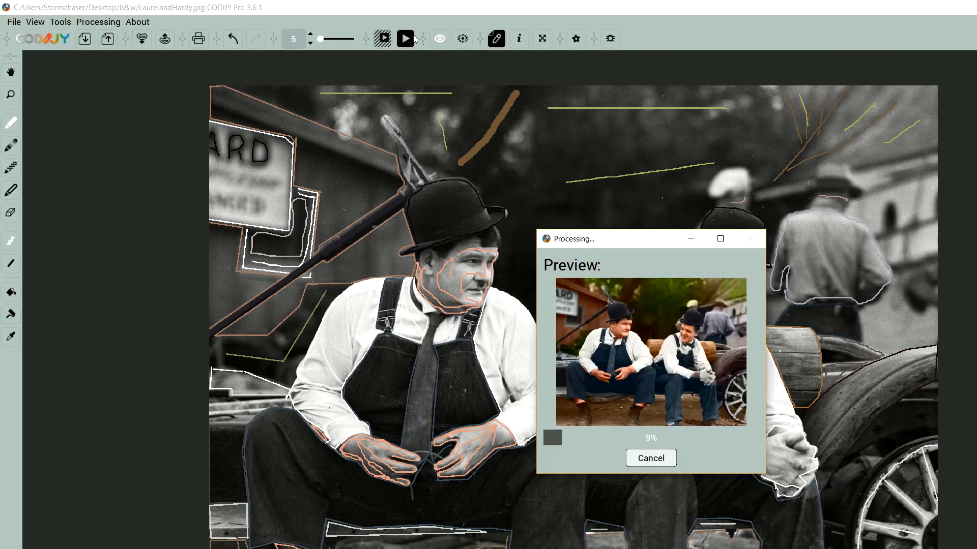
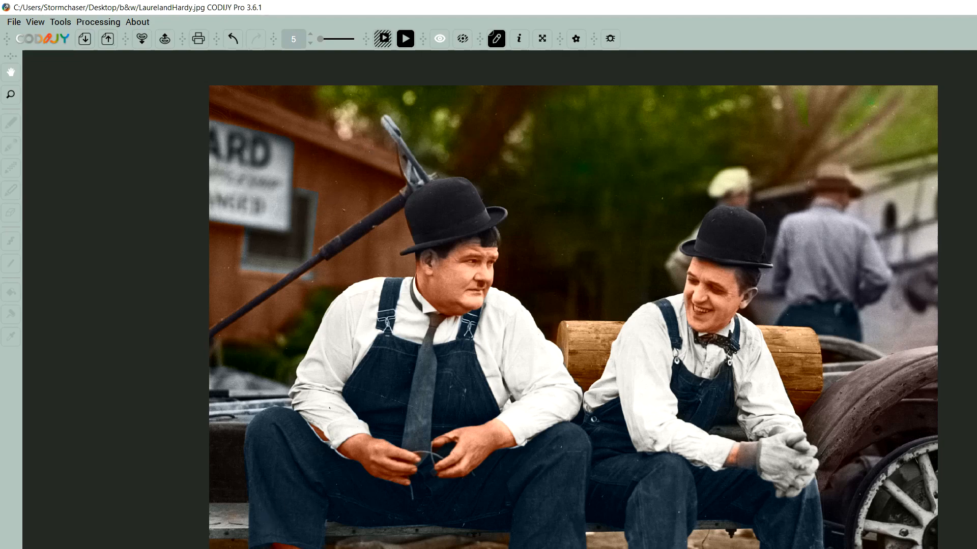
Step: Outline the foliage between the building's roof and the pole in yellow-green and add strokes between the pole tip and the tree trunk
key(ctrl+Tab)
scroll(302, 75, up, 5)
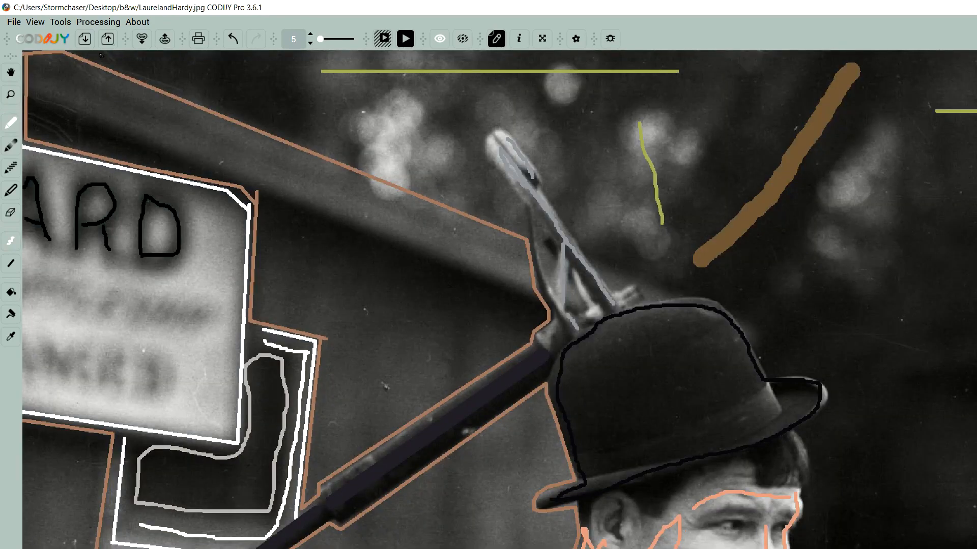
mouse_move(98, 53)
mouse_down()
mouse_move(442, 192)
mouse_move(516, 203)
mouse_move(490, 151)
mouse_move(393, 92)
mouse_move(238, 60)
mouse_move(103, 53)
mouse_up()
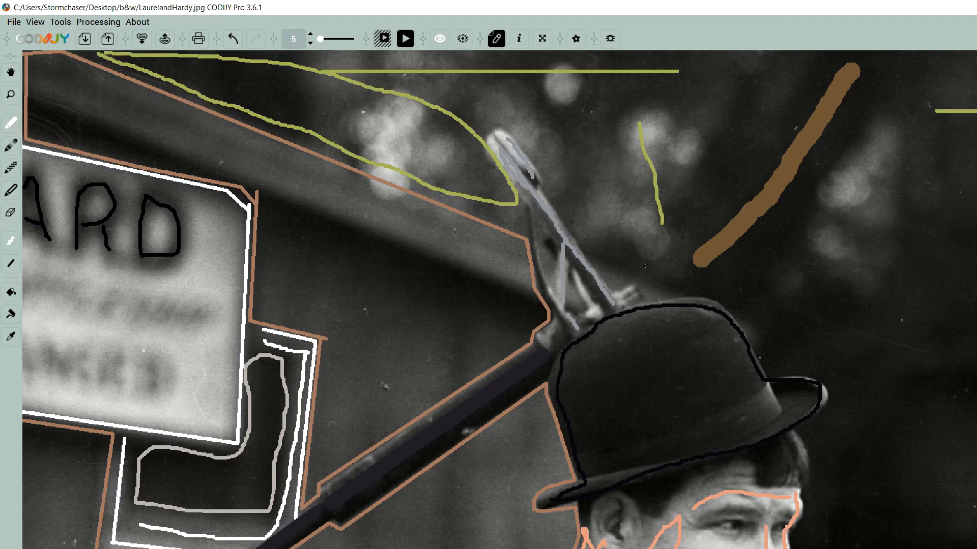
mouse_move(658, 229)
mouse_down()
mouse_move(704, 94)
mouse_move(610, 92)
mouse_move(574, 196)
mouse_move(628, 267)
mouse_move(664, 238)
mouse_move(678, 207)
mouse_up()
scroll(595, 267, down, 3)
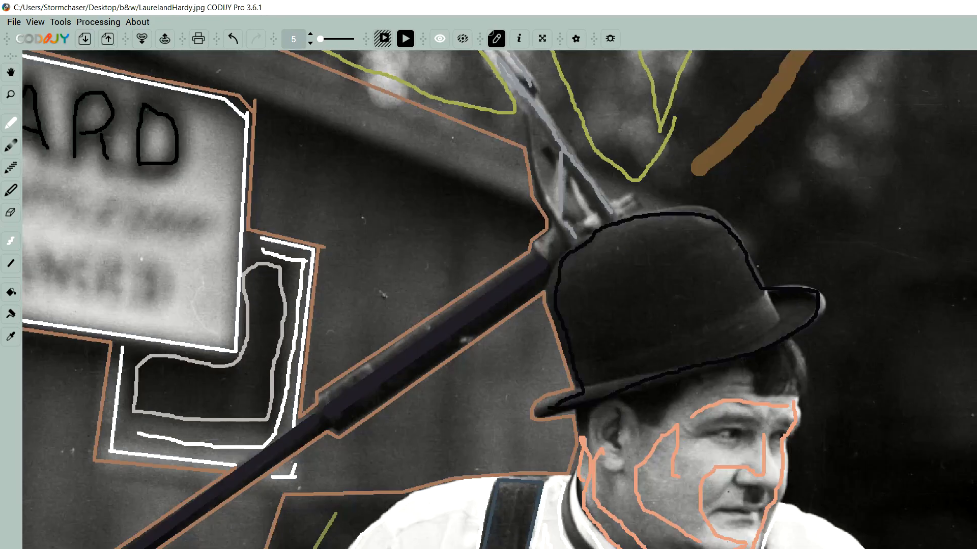
Step: Add yellow-green outlines and strokes to the foliage around the tree branches above the background men
scroll(924, 302, right, 15)
scroll(924, 302, up, 3)
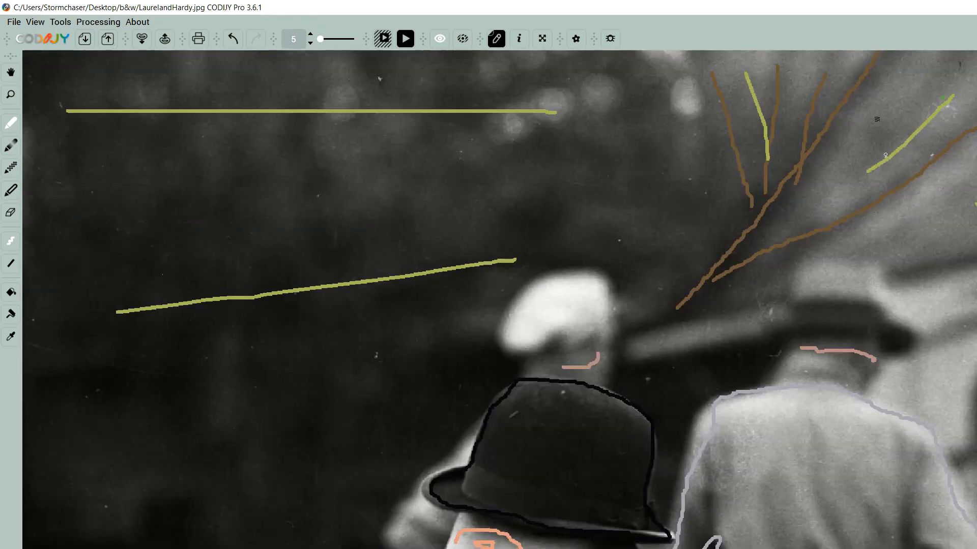
mouse_move(906, 65)
mouse_down()
mouse_move(795, 210)
mouse_move(847, 191)
mouse_move(975, 88)
mouse_up()
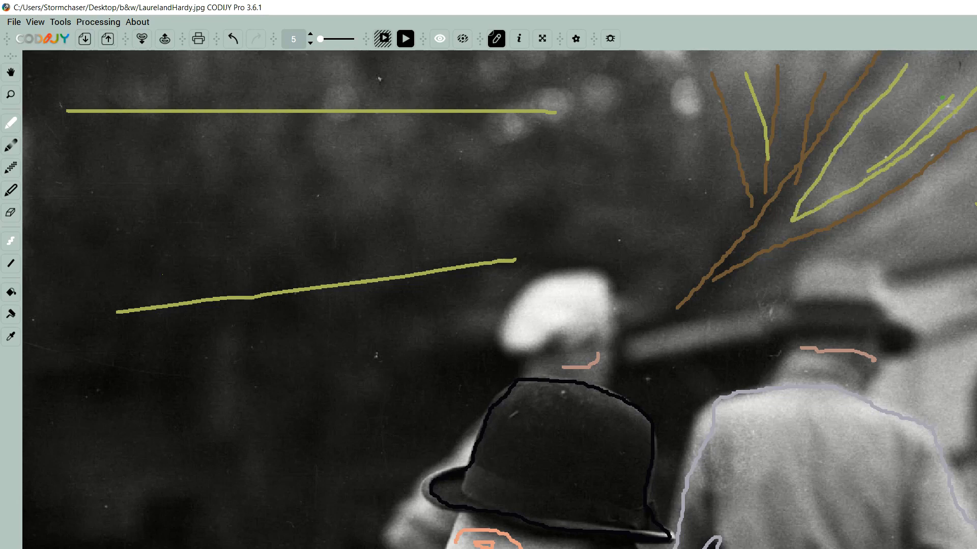
mouse_move(976, 55)
mouse_down()
mouse_move(924, 55)
mouse_move(903, 66)
mouse_up()
drag(970, 183, 864, 251)
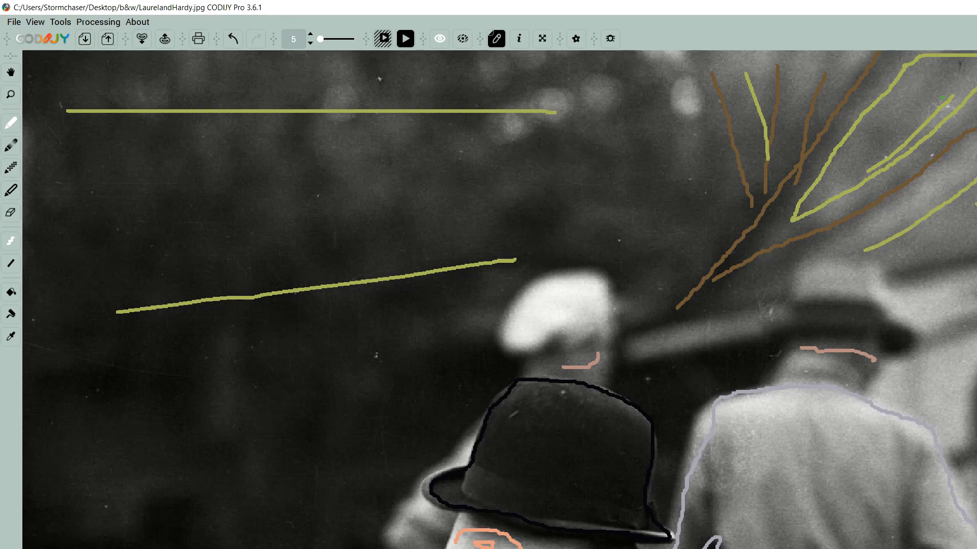
Step: Undo the last foliage stroke and redraw it as a yellow-green outline around the foliage below the lowest branch
key(ctrl+z)
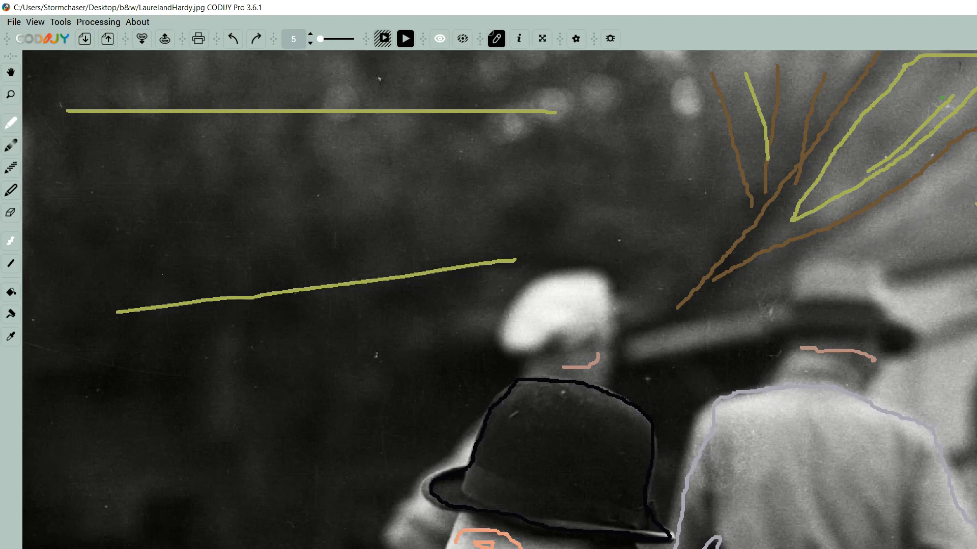
drag(846, 242, 976, 151)
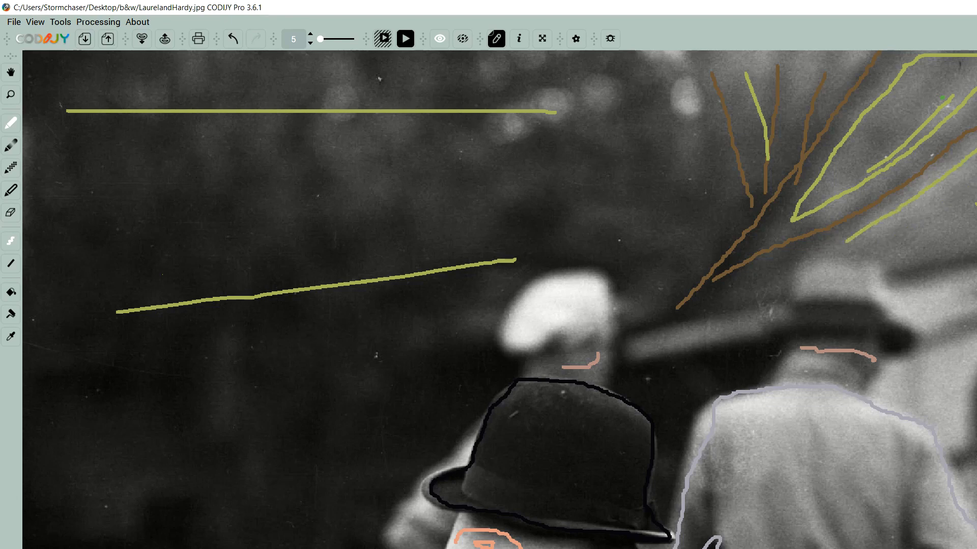
mouse_move(976, 235)
mouse_down()
mouse_move(916, 256)
mouse_move(846, 241)
mouse_up()
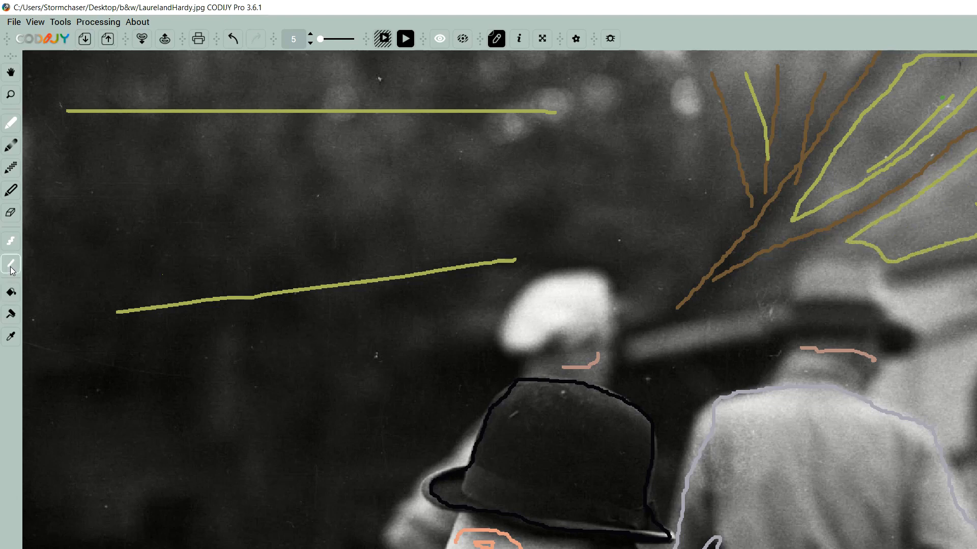
Step: Add brown strokes along the thick lower branch and yellow-green strokes in the foliage between the thin upper branches
drag(935, 163, 976, 136)
drag(849, 229, 970, 146)
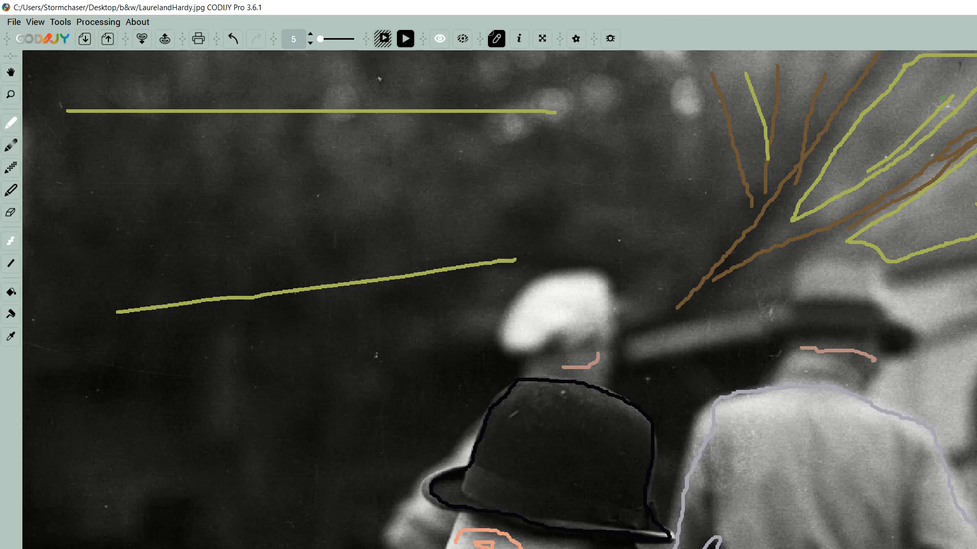
mouse_move(976, 102)
mouse_down()
mouse_move(922, 154)
mouse_move(772, 247)
mouse_up()
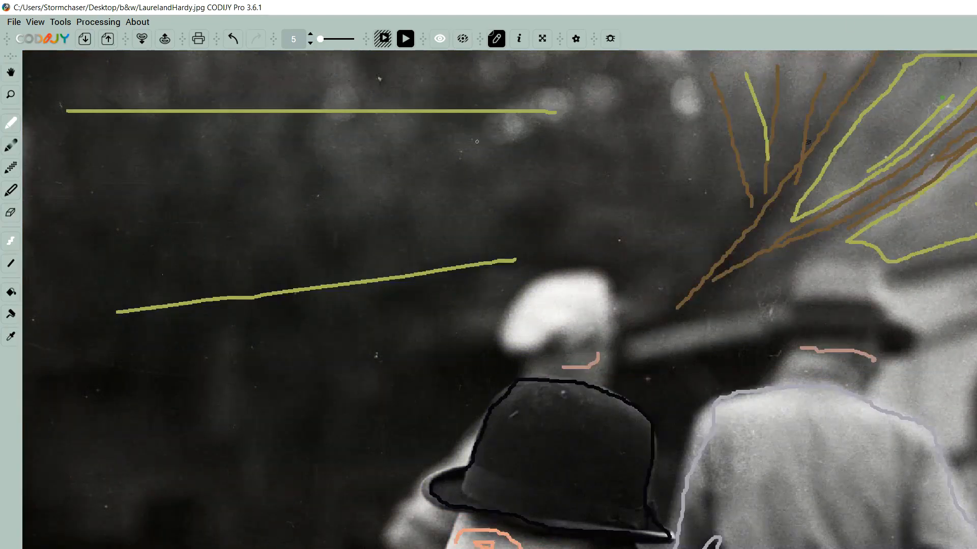
mouse_move(795, 111)
mouse_down()
mouse_move(817, 61)
mouse_move(798, 54)
mouse_move(793, 107)
mouse_move(863, 58)
mouse_up()
mouse_move(764, 98)
mouse_down()
mouse_move(764, 54)
mouse_move(731, 52)
mouse_up()
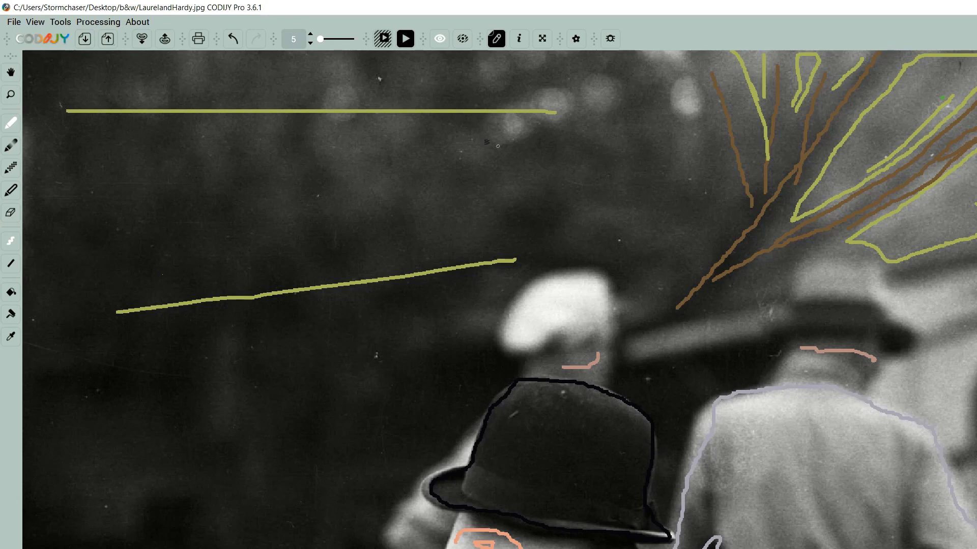
Step: Mark the bright sky gaps beside the branches in light blue, erasing the end of the yellow-green line that crosses one
mouse_move(684, 92)
mouse_down()
mouse_move(685, 105)
mouse_move(688, 95)
mouse_up()
drag(674, 53, 678, 53)
click(10, 212)
mouse_move(512, 109)
mouse_down()
mouse_move(556, 109)
mouse_move(513, 125)
mouse_up()
click(10, 122)
drag(596, 97, 604, 90)
drag(535, 56, 526, 57)
key(ctrl+z)
click(529, 57)
click(494, 70)
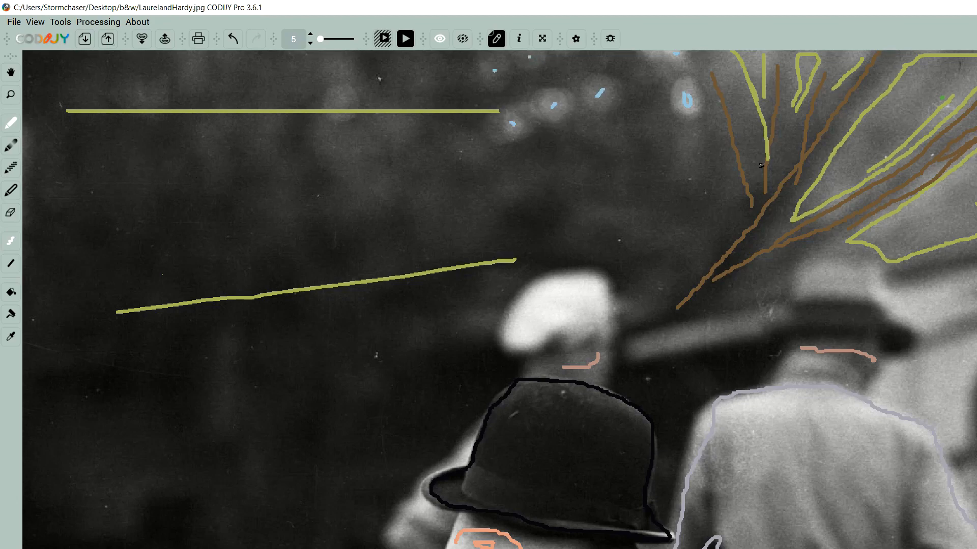
Step: Mark the bright sky gaps around the tree trunk and pole tip in light blue, erasing the foliage stroke covering one gap
scroll(852, 306, down, 2)
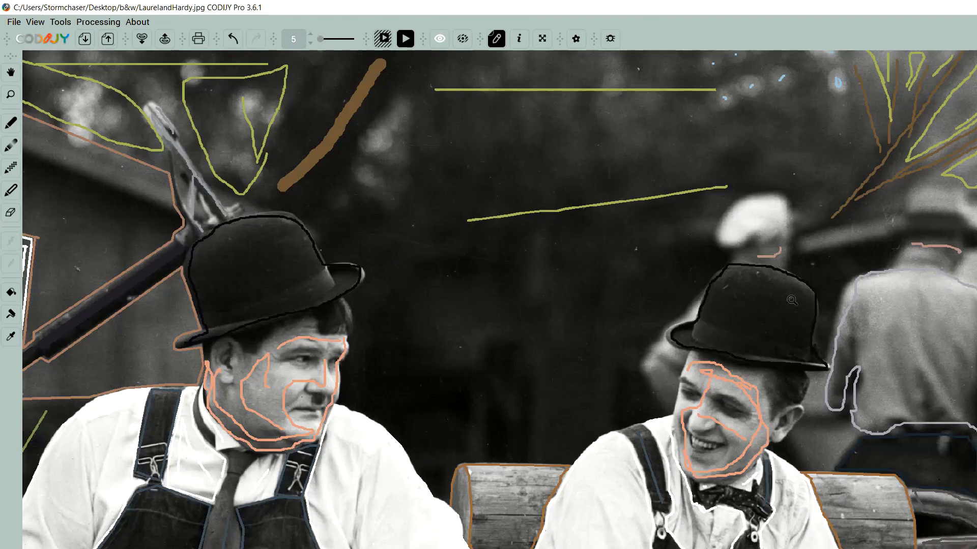
click(378, 141)
click(249, 104)
click(11, 212)
drag(237, 105, 248, 108)
click(11, 95)
click(86, 96)
click(89, 107)
drag(740, 140, 740, 148)
mouse_move(425, 144)
mouse_down()
mouse_move(467, 129)
mouse_move(446, 180)
mouse_up()
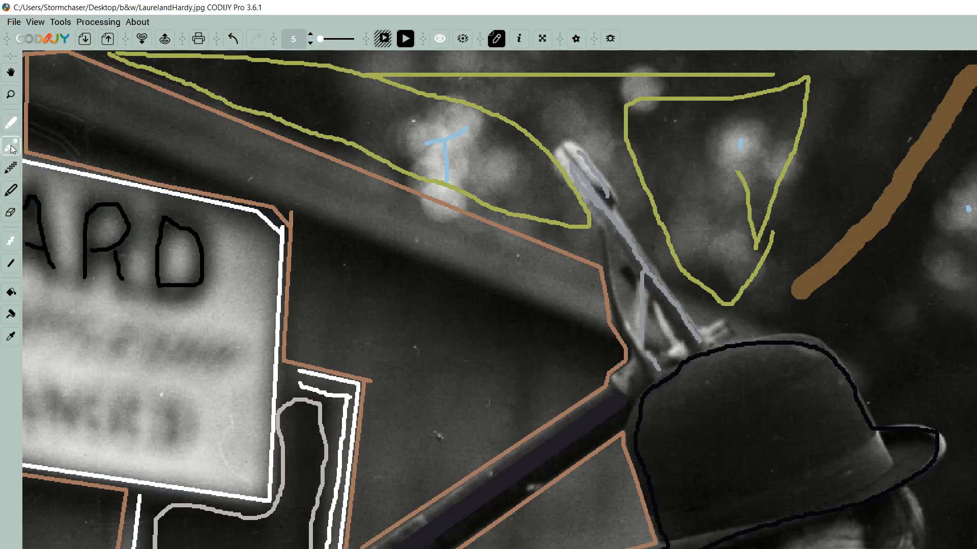
Step: Erase the foliage and roof strokes crossing the sky patch above the roof and extend its light-blue stroke downward
click(11, 213)
drag(430, 179, 438, 200)
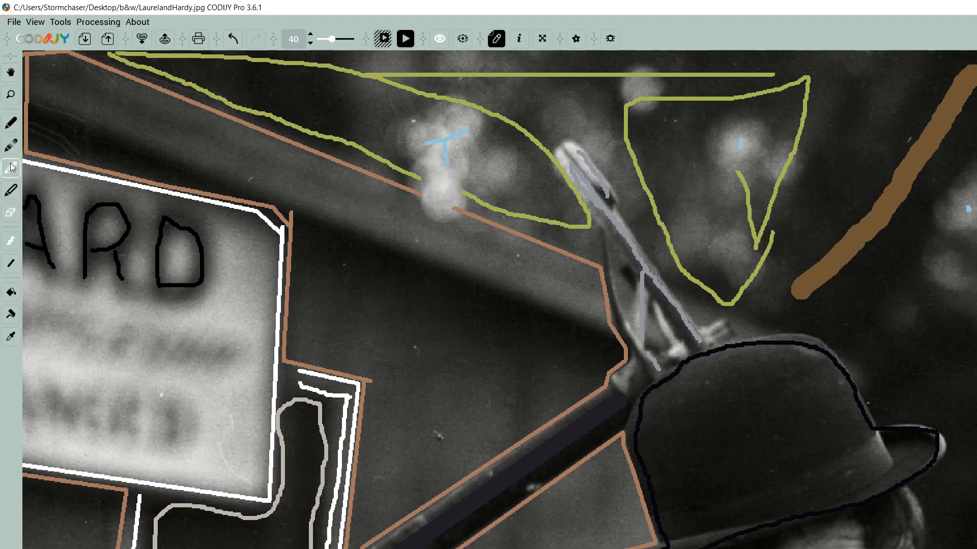
click(11, 145)
click(10, 122)
drag(444, 168, 439, 195)
Step: Run the colorization on the whole photo and return to the stroke view
scroll(508, 195, down, 5)
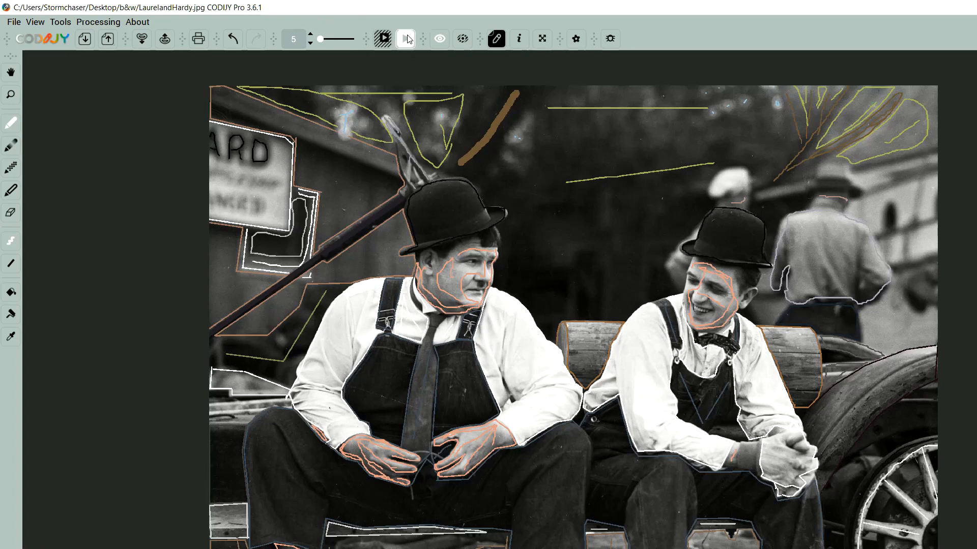
click(406, 39)
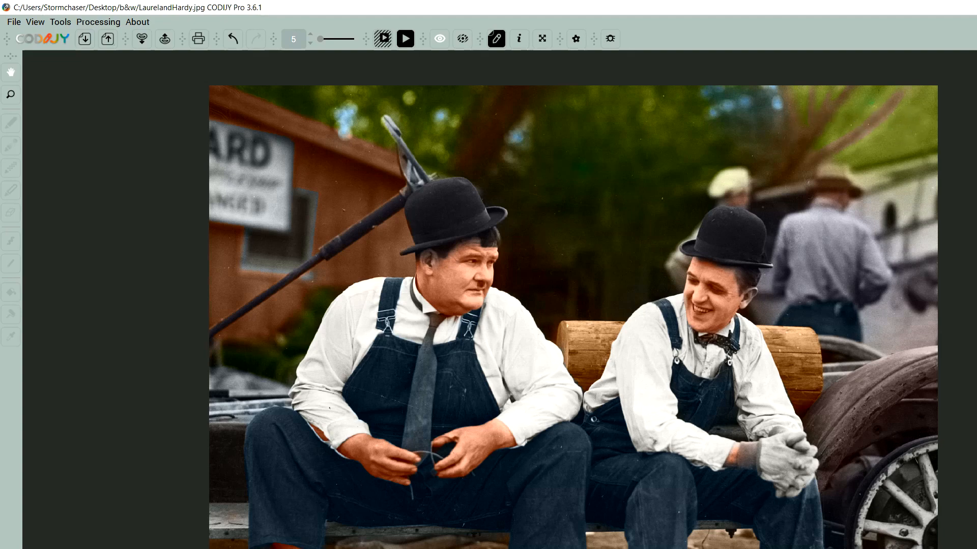
click(696, 191)
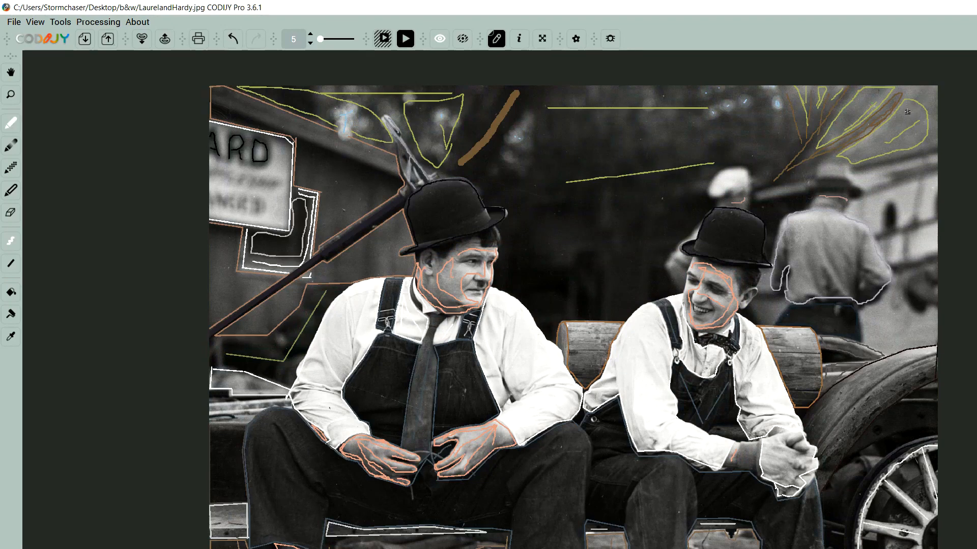
Step: Erase the branch and foliage strokes above the background men and replace them with two simple yellow-green lines
click(10, 212)
mouse_move(778, 179)
mouse_down()
mouse_move(849, 99)
mouse_move(890, 91)
mouse_move(811, 155)
mouse_move(911, 146)
mouse_move(903, 125)
mouse_move(931, 112)
mouse_move(907, 100)
mouse_move(869, 117)
mouse_move(868, 138)
mouse_move(879, 134)
mouse_move(812, 110)
mouse_move(801, 137)
mouse_move(804, 115)
mouse_move(836, 99)
mouse_move(812, 137)
mouse_up()
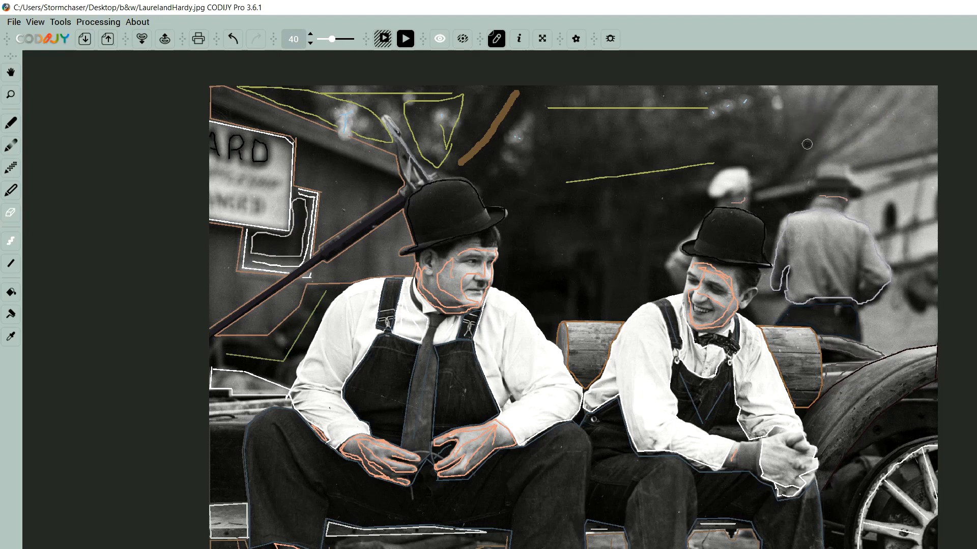
click(11, 123)
drag(927, 112, 831, 152)
drag(895, 100, 798, 100)
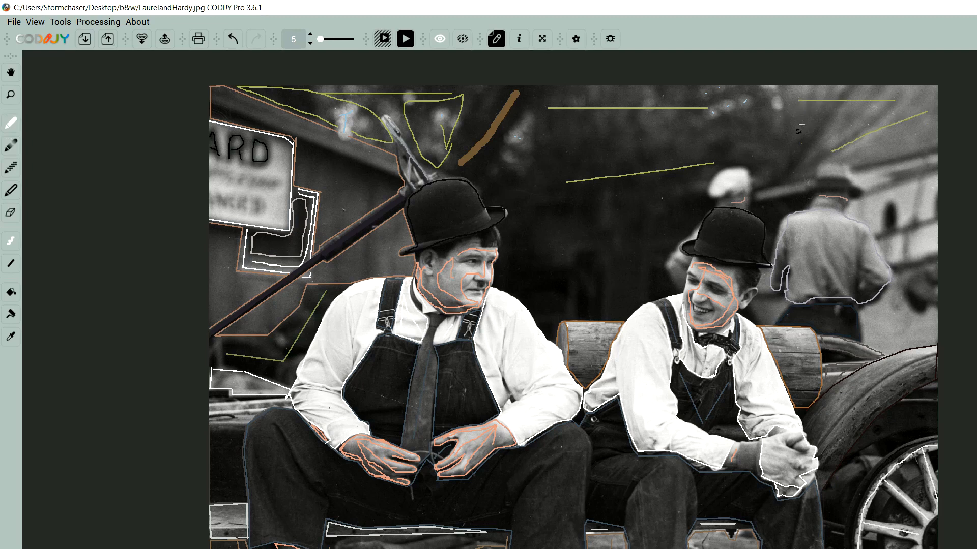
Step: Add yellow-green strokes along the lower edge of the foliage above the background men and run the colorization again
mouse_move(762, 182)
mouse_down()
mouse_move(825, 152)
mouse_move(934, 145)
mouse_up()
drag(731, 153, 788, 163)
key(ctrl+z)
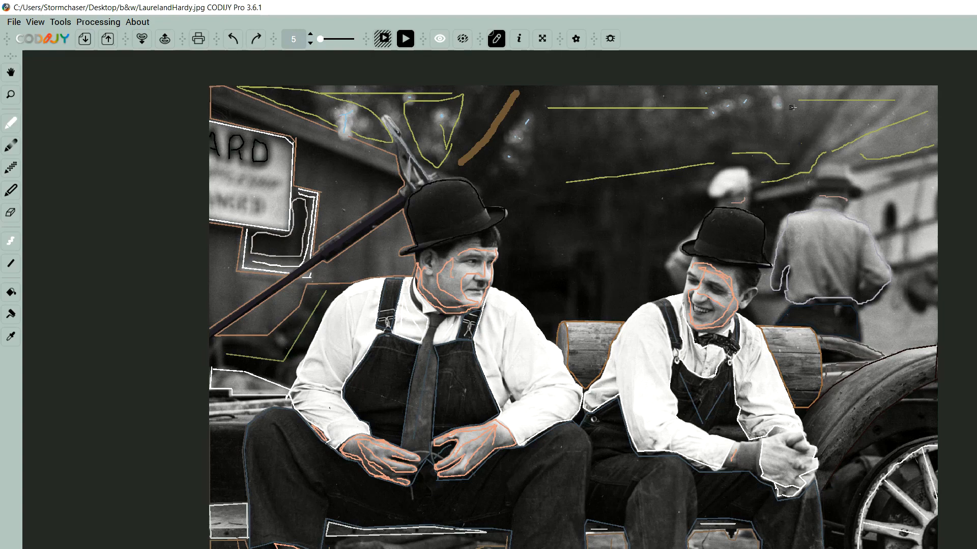
key(ctrl+y)
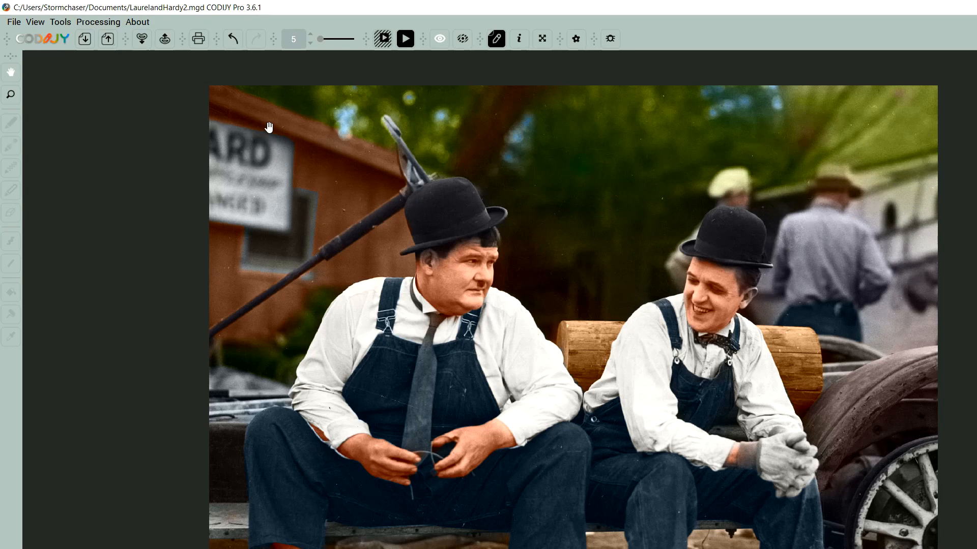
Step: Outline the pale structure's roof edge and the area around the background man's hat in white
key(ctrl)
scroll(271, 170, up, 3)
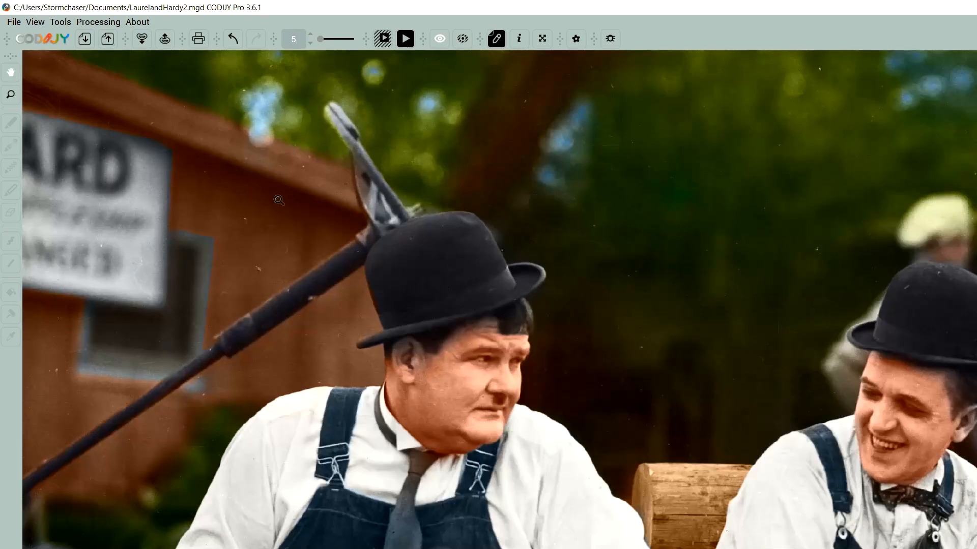
scroll(374, 202, down, 3)
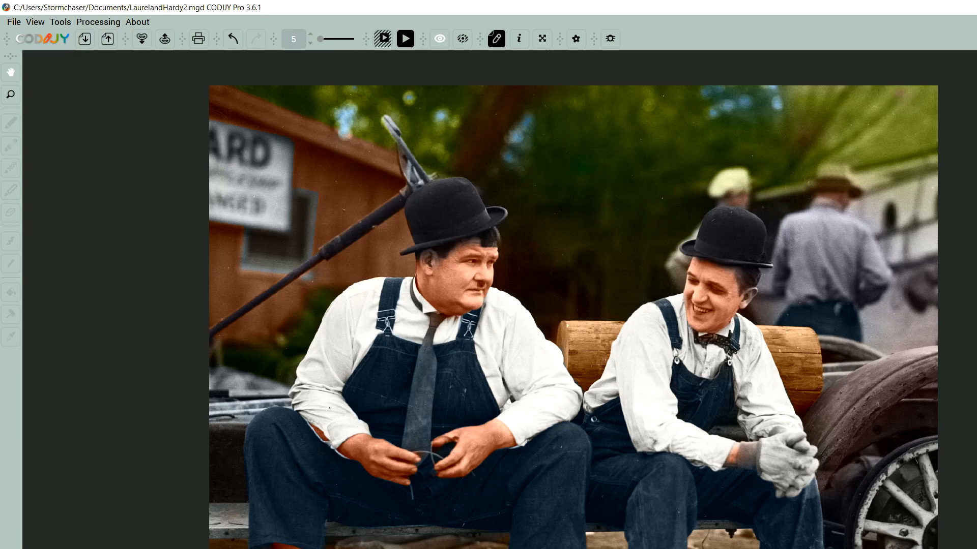
key(space)
scroll(926, 120, up, 3)
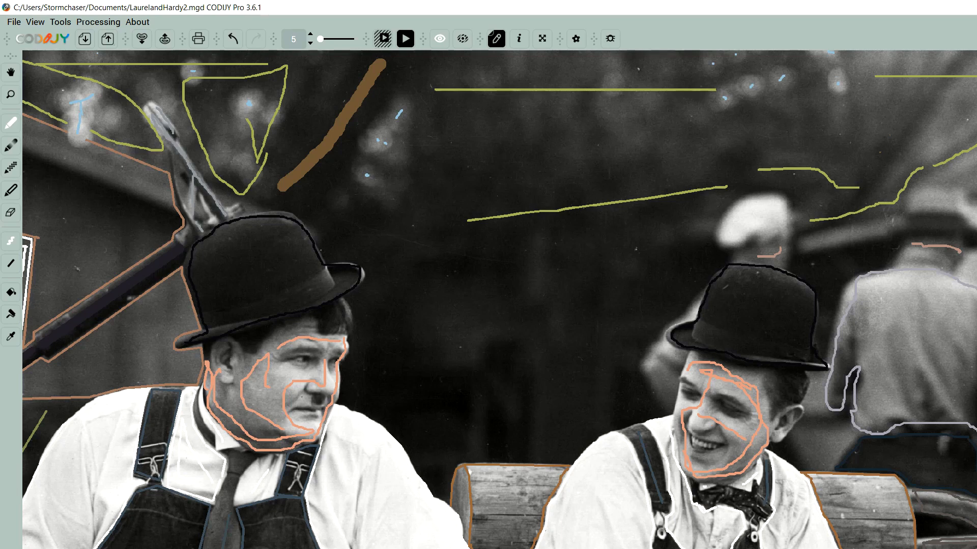
mouse_move(965, 200)
mouse_down()
mouse_move(957, 186)
mouse_move(925, 186)
mouse_move(888, 215)
mouse_move(806, 246)
mouse_move(904, 222)
mouse_up()
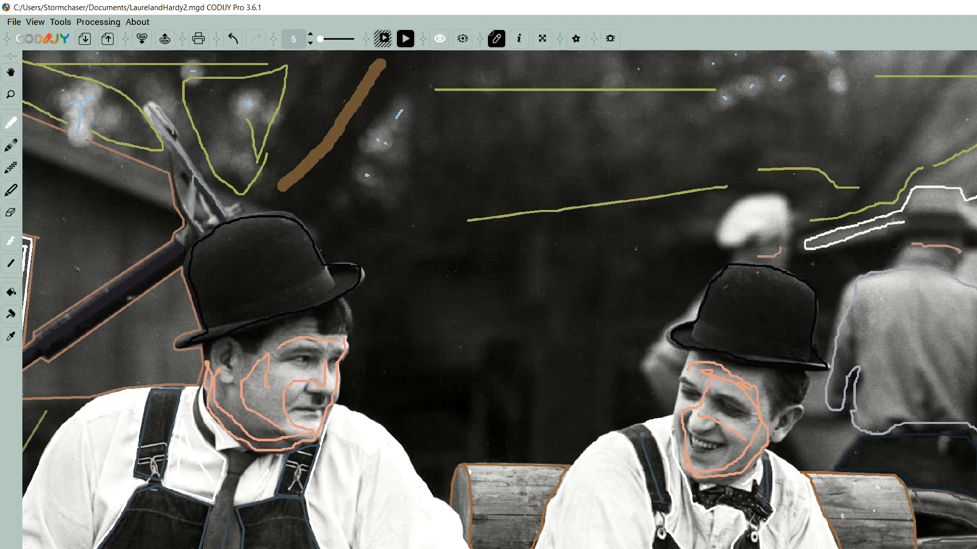
drag(974, 249, 971, 278)
Step: Outline the other background man's cap and his shirt beside the front man's bowler hat in white, redrawing the shirt outline
mouse_move(752, 235)
mouse_down()
mouse_move(788, 206)
mouse_move(755, 194)
mouse_move(729, 212)
mouse_move(723, 243)
mouse_move(783, 219)
mouse_up()
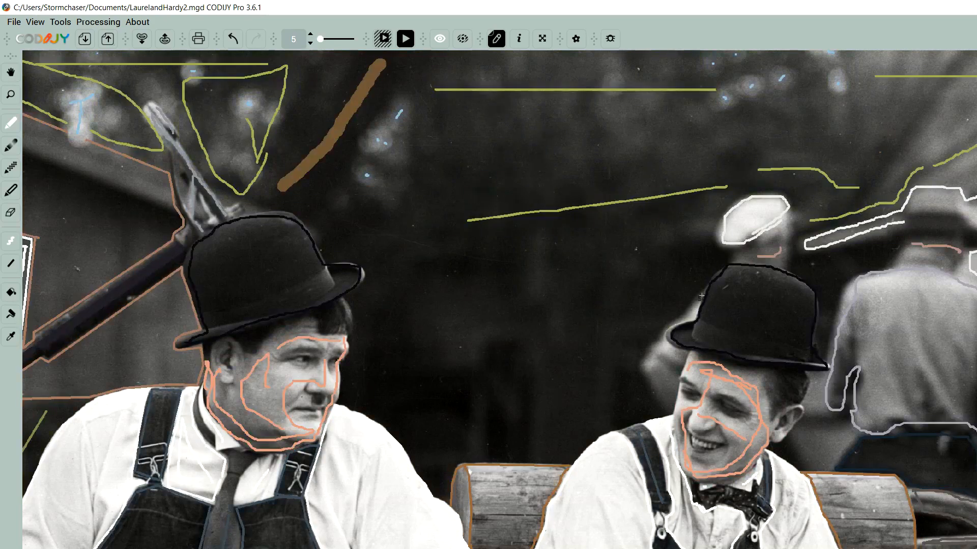
mouse_move(702, 297)
mouse_down()
mouse_move(648, 355)
mouse_move(645, 390)
mouse_move(666, 406)
mouse_move(682, 348)
mouse_move(664, 335)
mouse_move(700, 299)
mouse_up()
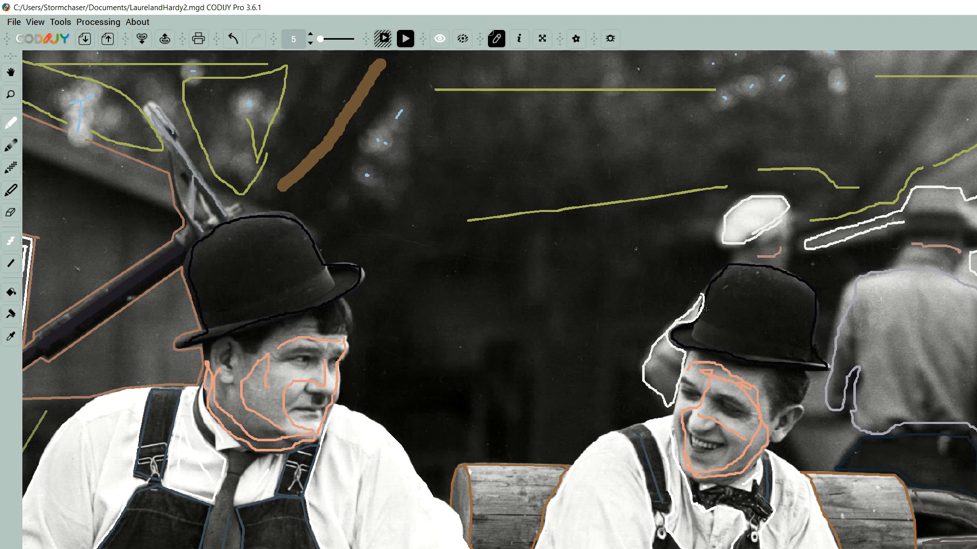
key(ctrl+z)
mouse_move(705, 287)
mouse_down()
mouse_move(647, 375)
mouse_move(664, 405)
mouse_move(683, 362)
mouse_move(668, 341)
mouse_move(699, 299)
mouse_up()
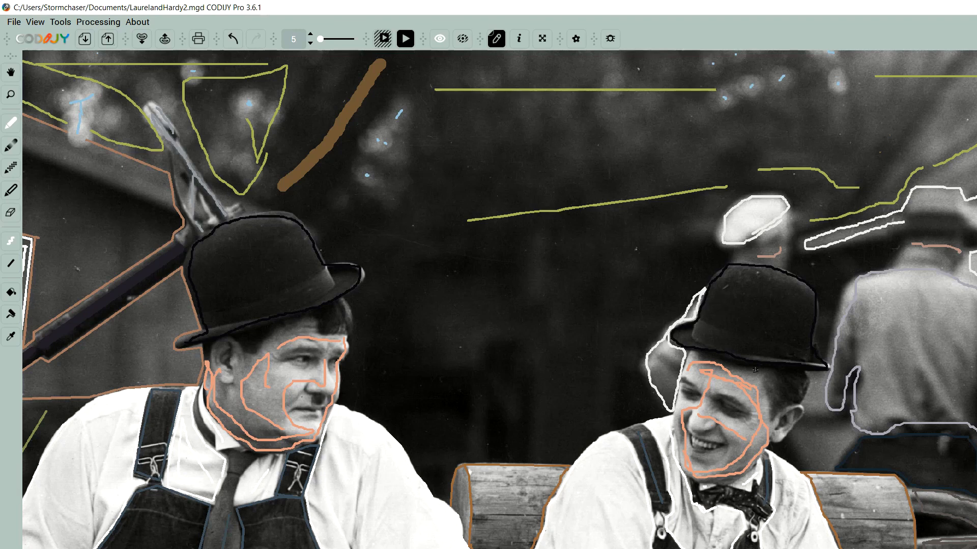
Step: Erase the strokes along the sign's upper edge and redraw that edge in white
scroll(499, 299, left, 3)
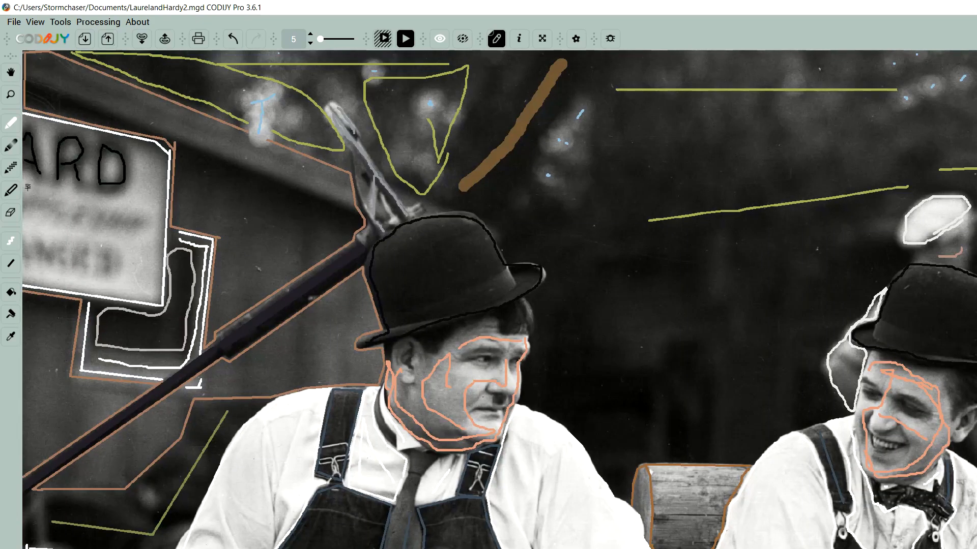
click(11, 213)
drag(35, 111, 179, 147)
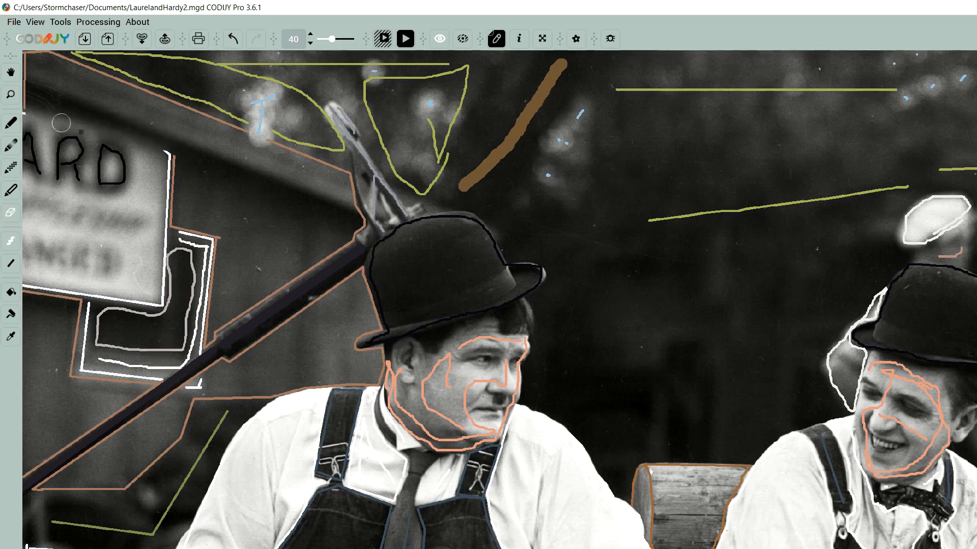
click(10, 190)
click(10, 123)
drag(166, 151, 33, 114)
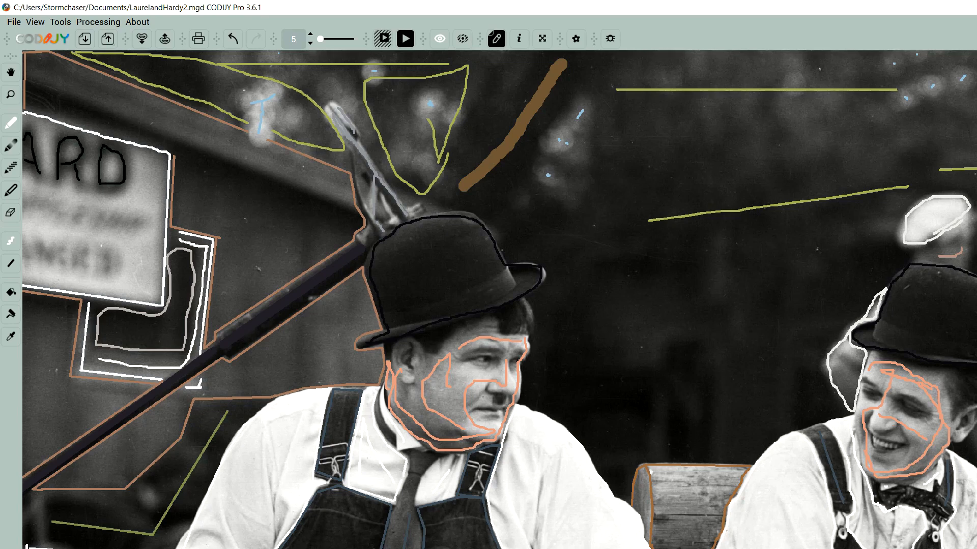
drag(223, 132, 247, 138)
key(ctrl+z)
drag(206, 124, 229, 132)
key(ctrl+z)
drag(184, 122, 219, 123)
key(ctrl+z)
drag(208, 158, 268, 166)
key(ctrl+z)
Step: Trace the building wall just above the sign's upper edge in brown and run the colorization again
drag(26, 109, 175, 152)
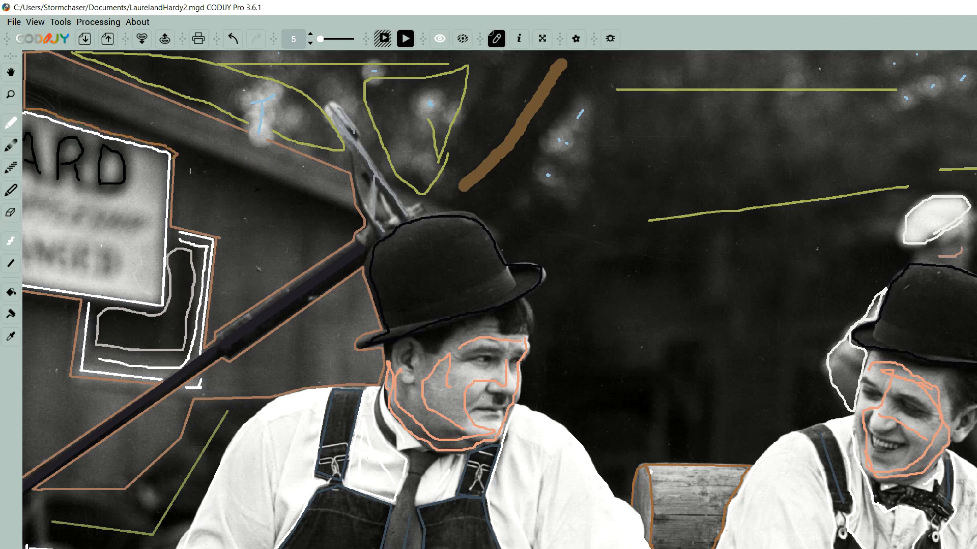
scroll(413, 349, down, 4)
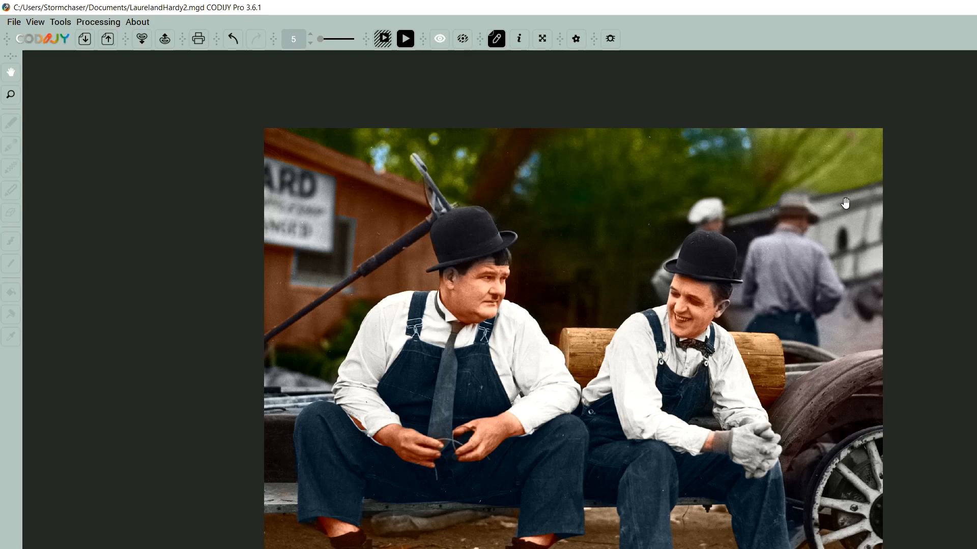
Step: Examine the colorized result up close around the sign, the two men's faces and the background
key(ctrl)
ctrl+click(287, 185)
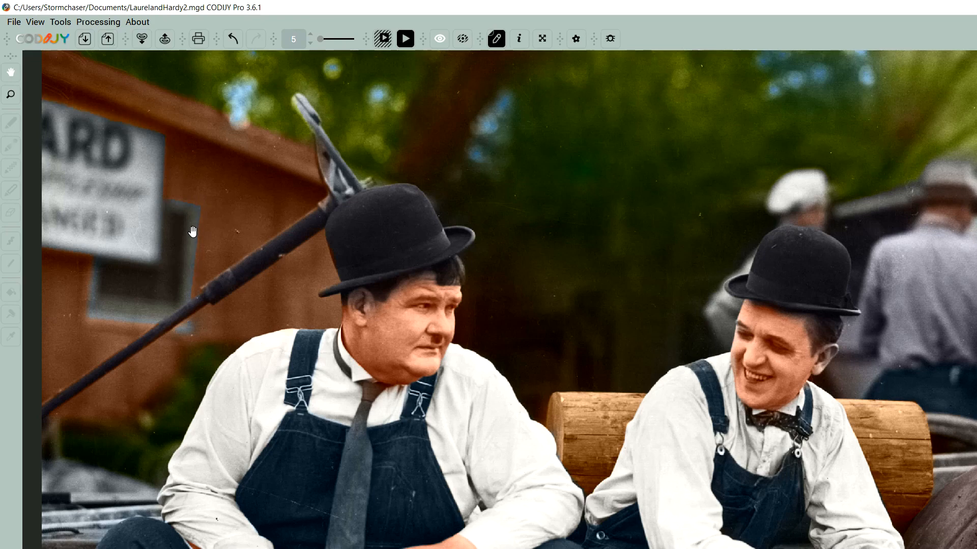
scroll(276, 273, down, 2)
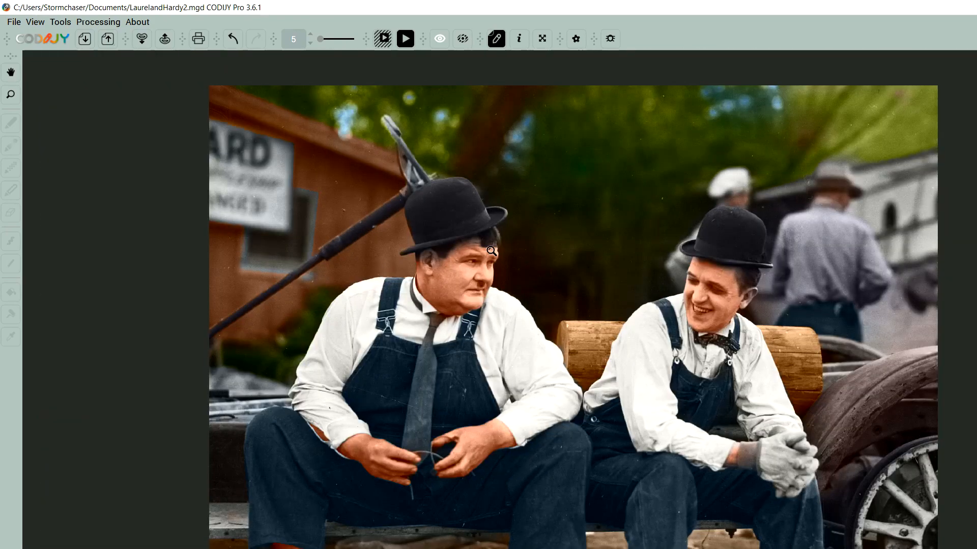
scroll(513, 253, up, 2)
scroll(431, 314, up, 1)
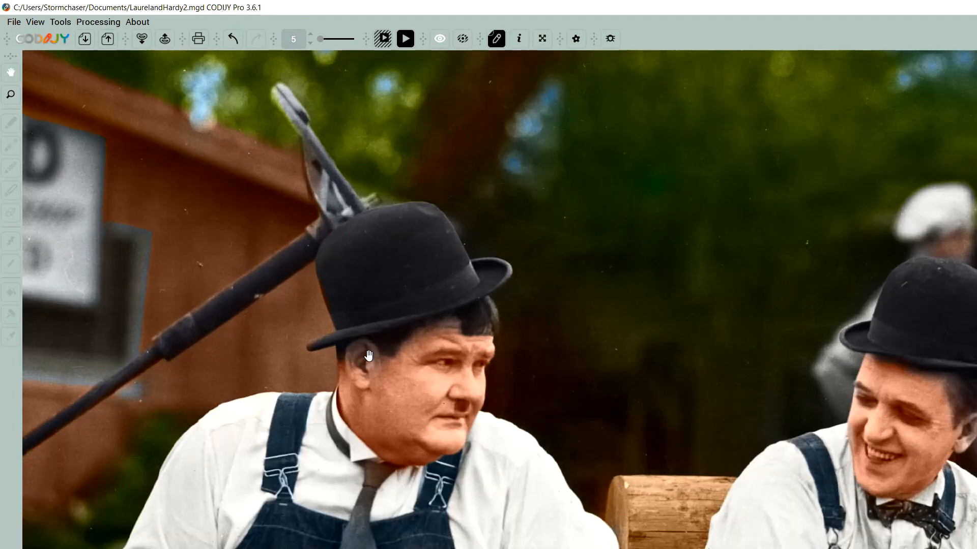
drag(890, 422, 794, 383)
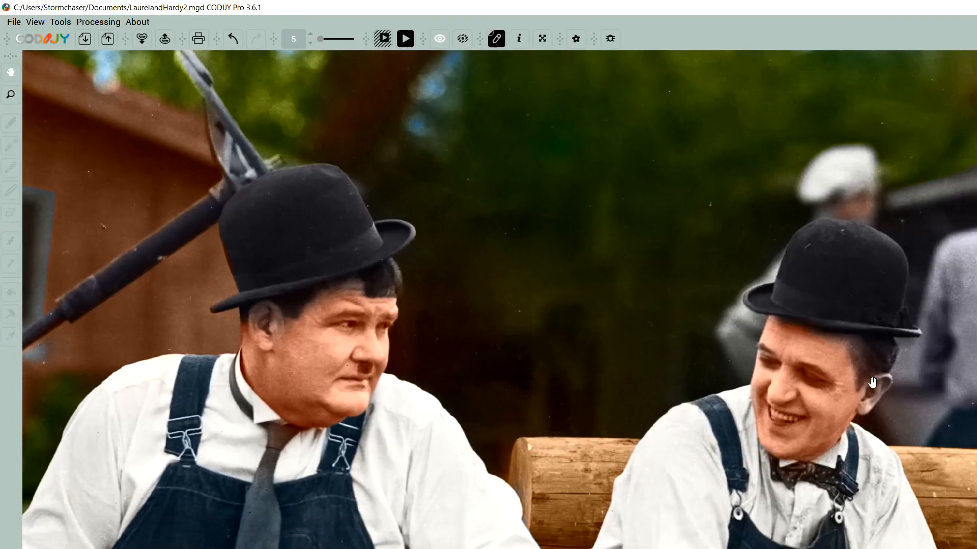
scroll(869, 377, down, 3)
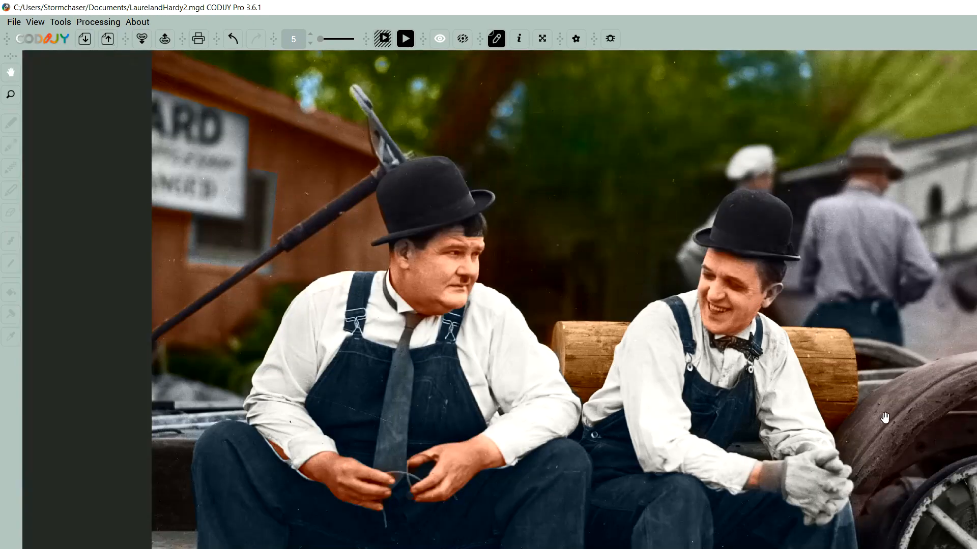
drag(885, 418, 865, 400)
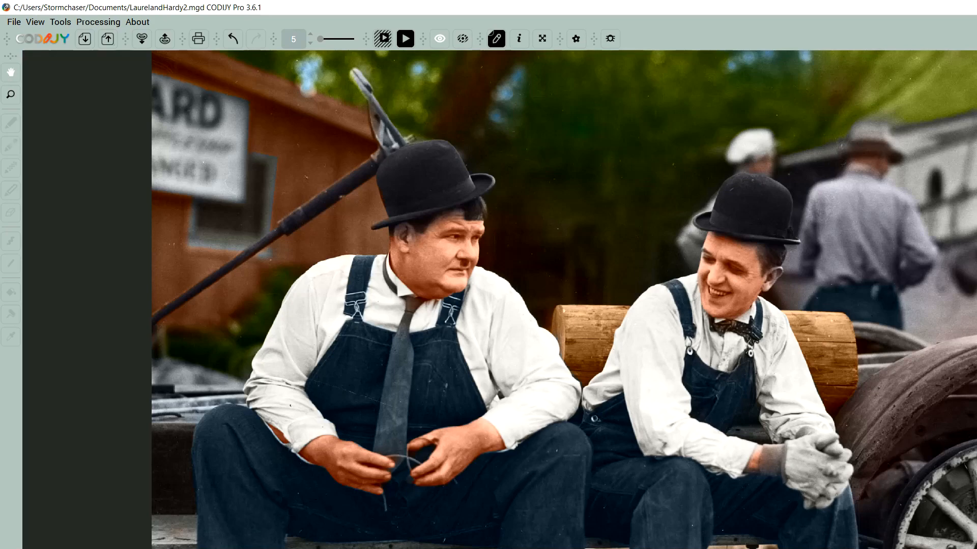
Step: Trace the dark underside of the trouser hem beside the long-tied man's outer ankle in dark blue
key(ctrl+Tab)
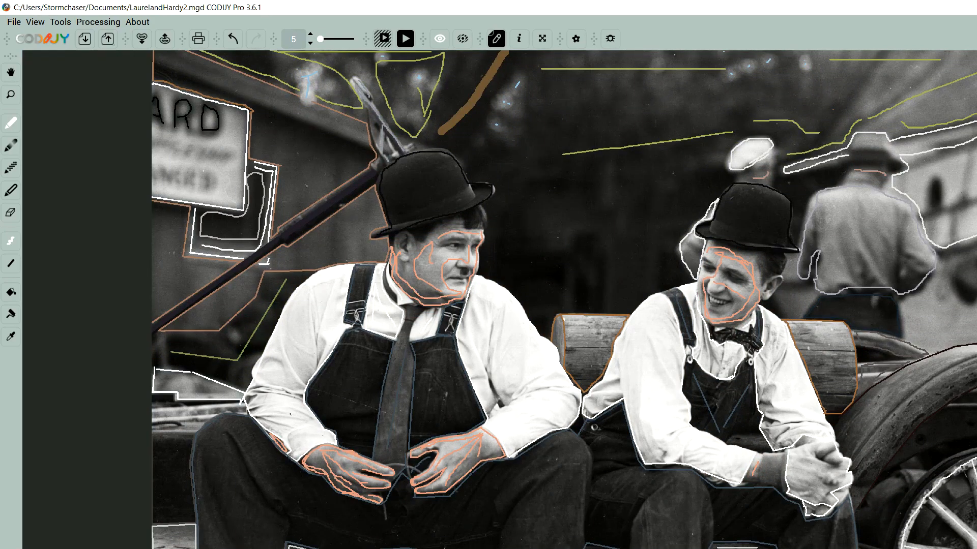
drag(257, 544, 268, 522)
key(ctrl+z)
scroll(254, 542, up, 5)
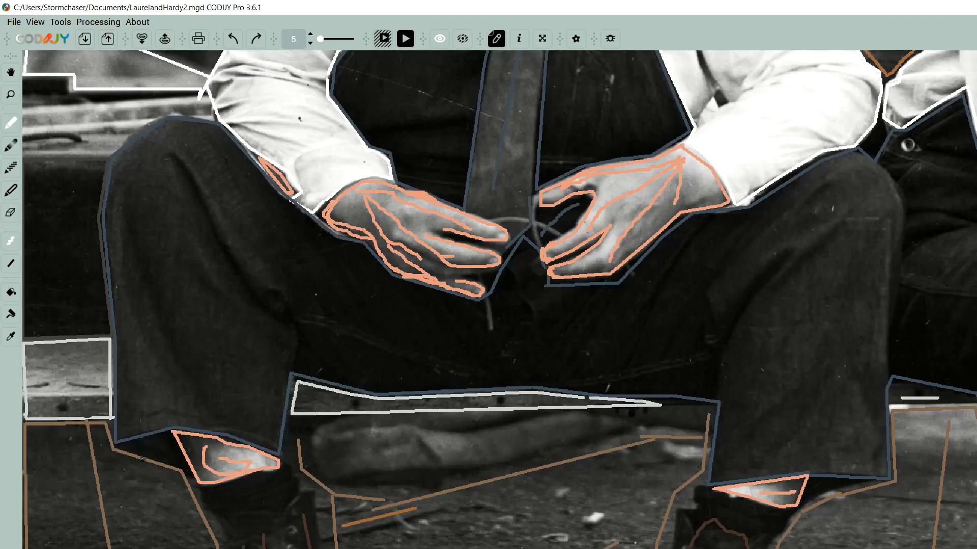
key(ctrl+Tab)
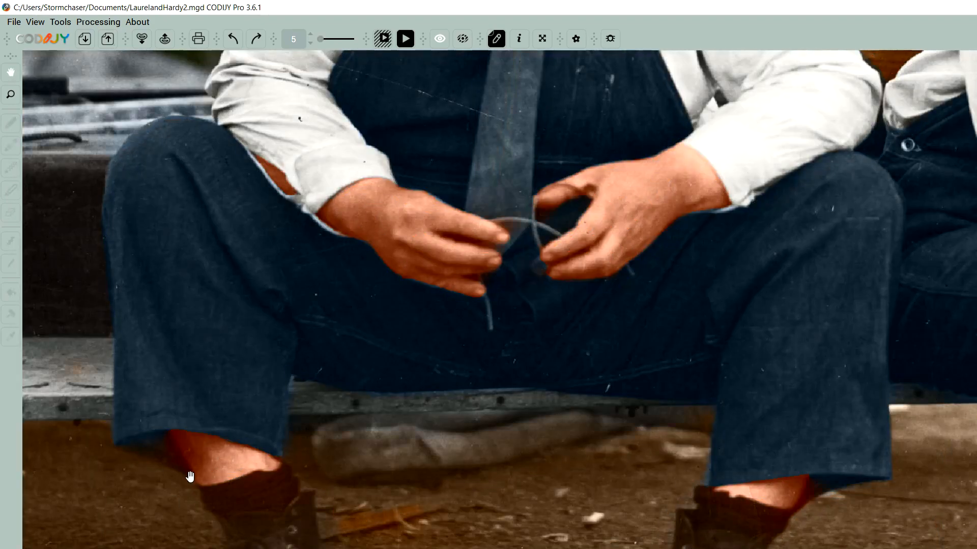
key(ctrl+Tab)
mouse_move(117, 441)
mouse_down()
mouse_move(184, 464)
mouse_move(168, 434)
mouse_up()
Step: Outline the long roll lying on the ground beneath the bench in black, between the long-tied man's legs
scroll(496, 508, down, 2)
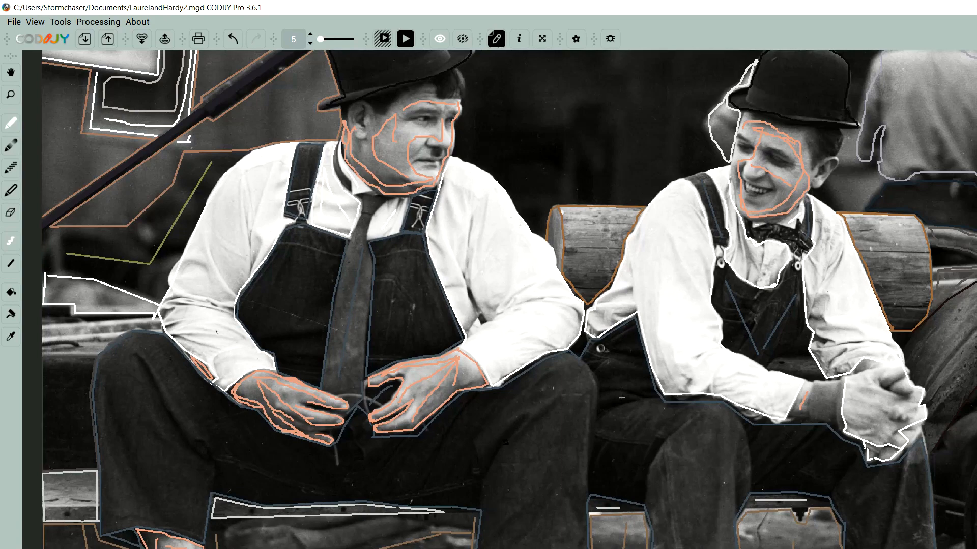
scroll(427, 501, up, 2)
mouse_move(491, 464)
mouse_down()
mouse_move(307, 490)
mouse_move(285, 475)
mouse_move(395, 466)
mouse_up()
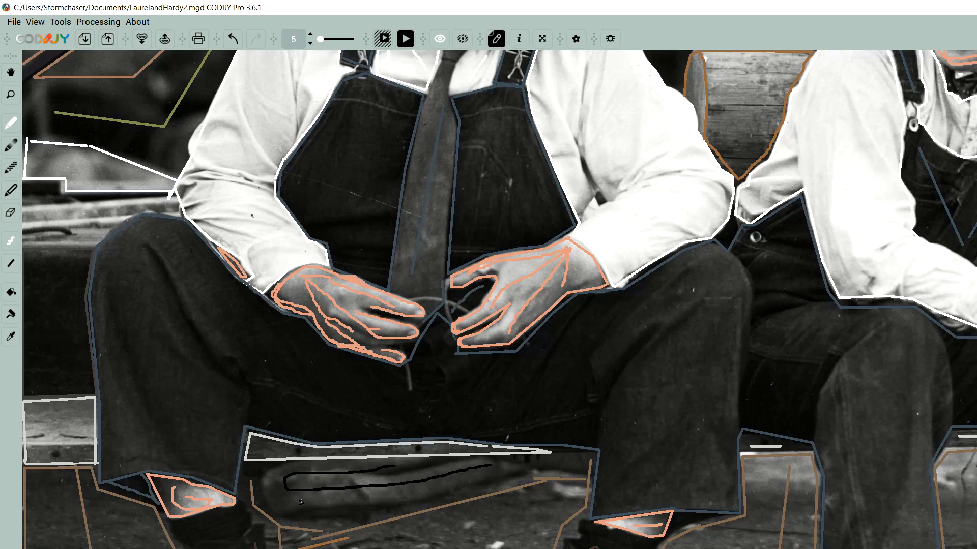
scroll(325, 496, down, 2)
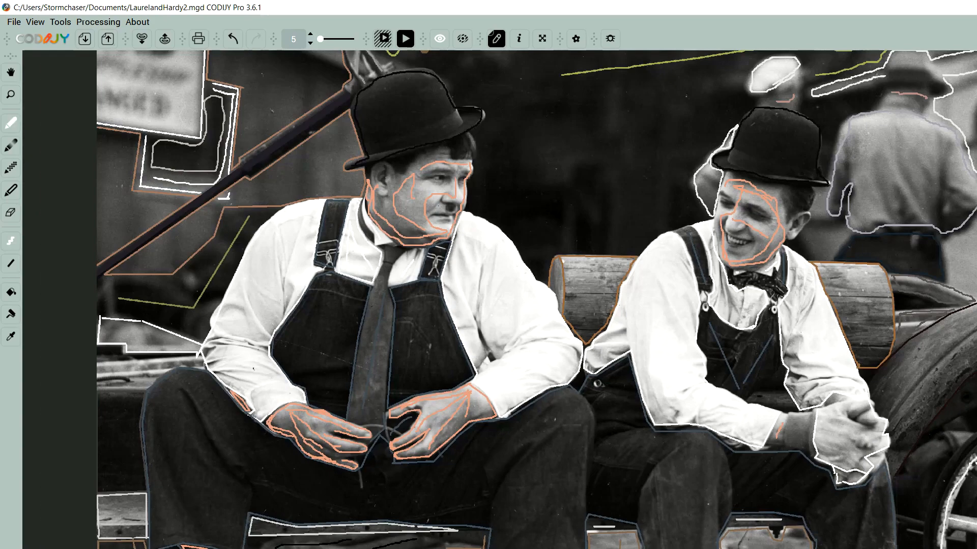
scroll(499, 299, up, 2)
drag(499, 299, 426, 291)
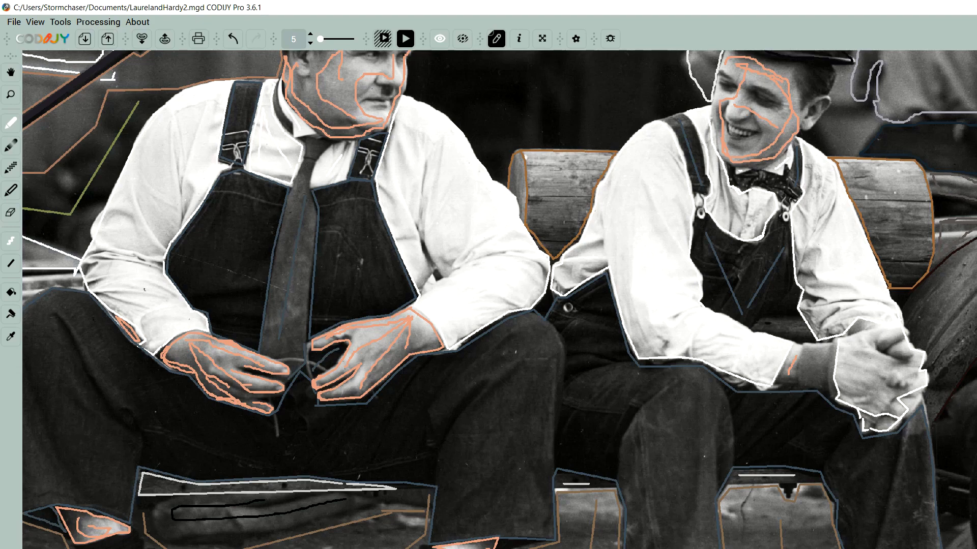
Step: Mark both of the long-tied man's socks with short black strokes and run the colorization again
key(space)
scroll(619, 529, down, 4)
scroll(585, 395, up, 2)
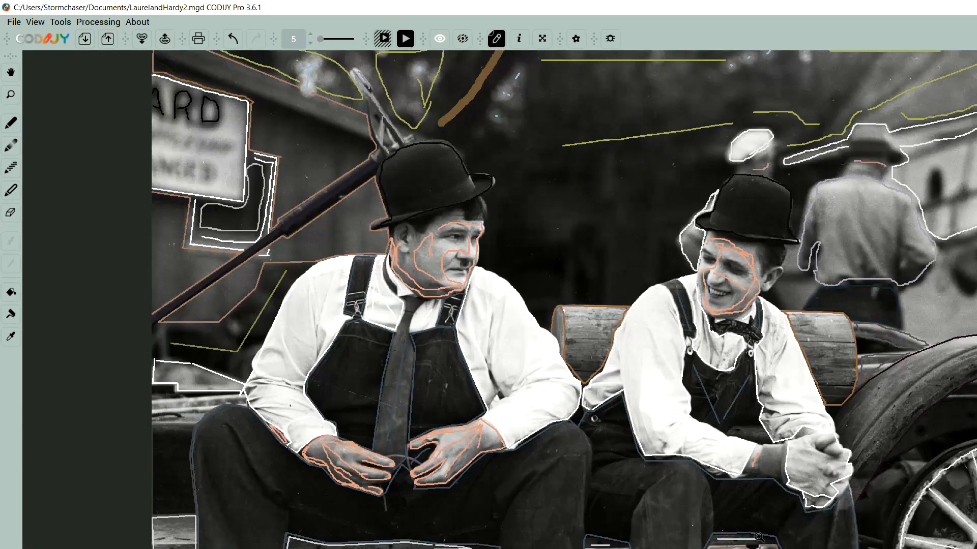
key(Tab)
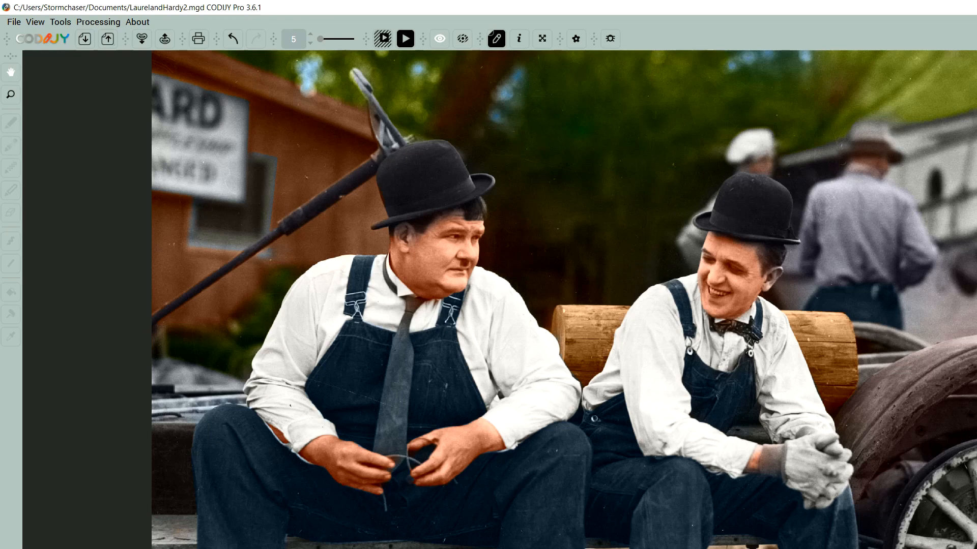
key(Tab)
scroll(351, 539, up, 2)
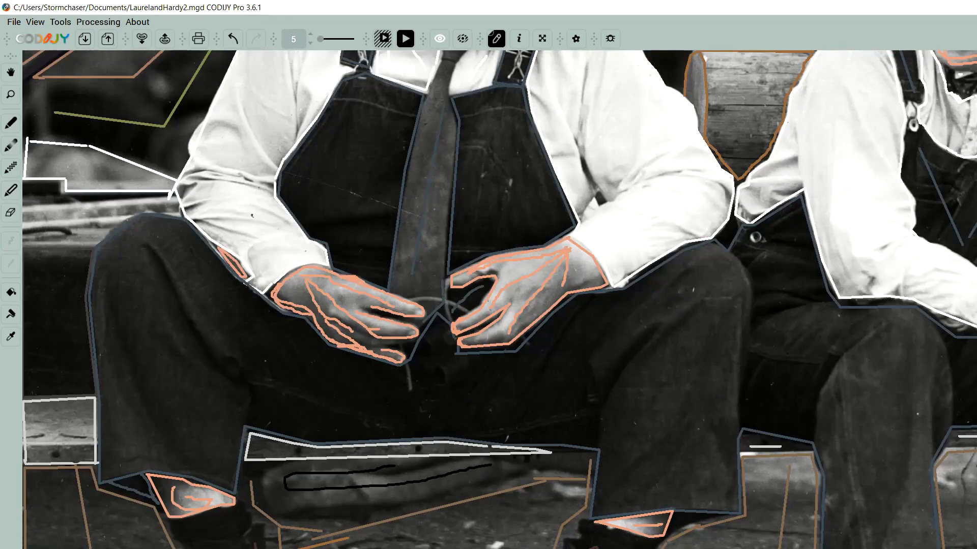
drag(178, 525, 236, 521)
key(ctrl+z)
drag(596, 541, 634, 545)
scroll(931, 451, up, 3)
scroll(902, 449, down, 2)
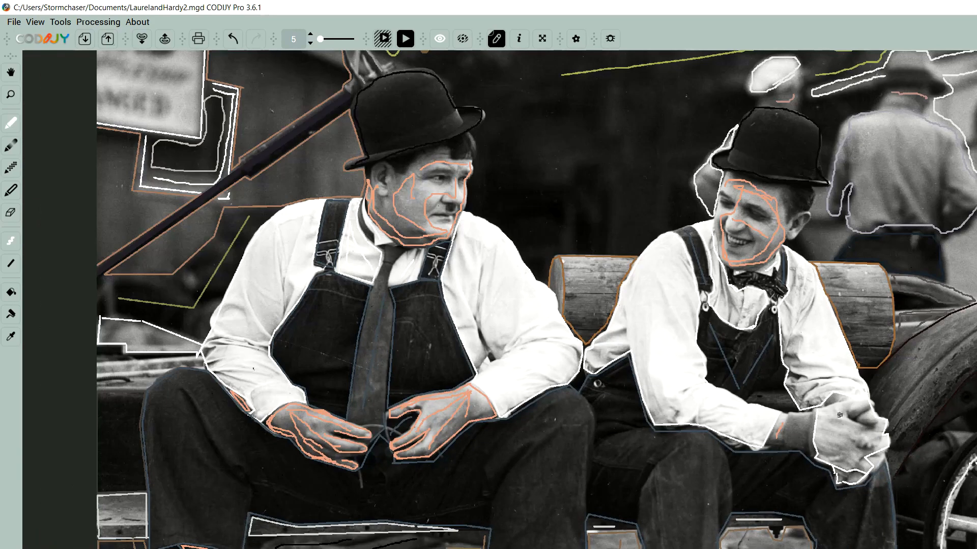
scroll(840, 415, down, 1)
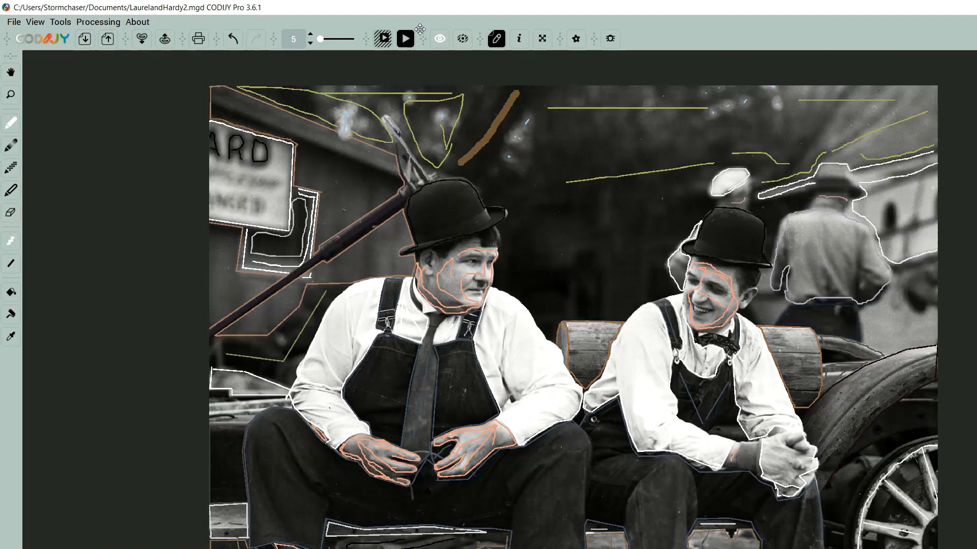
click(406, 39)
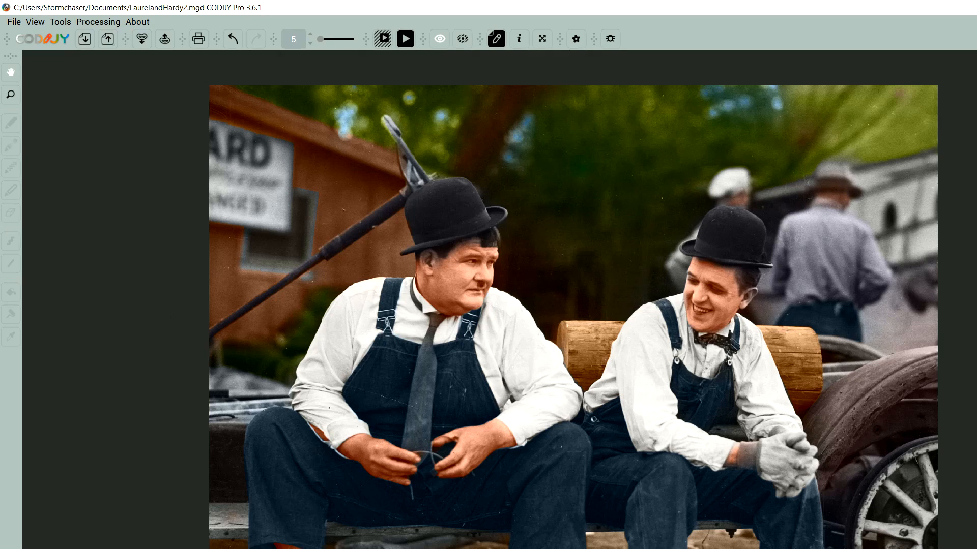
Step: Outline both of the long-tied man's socks in black below the bare ankles, redrawing the outline on the inner foot
scroll(637, 455, up, 4)
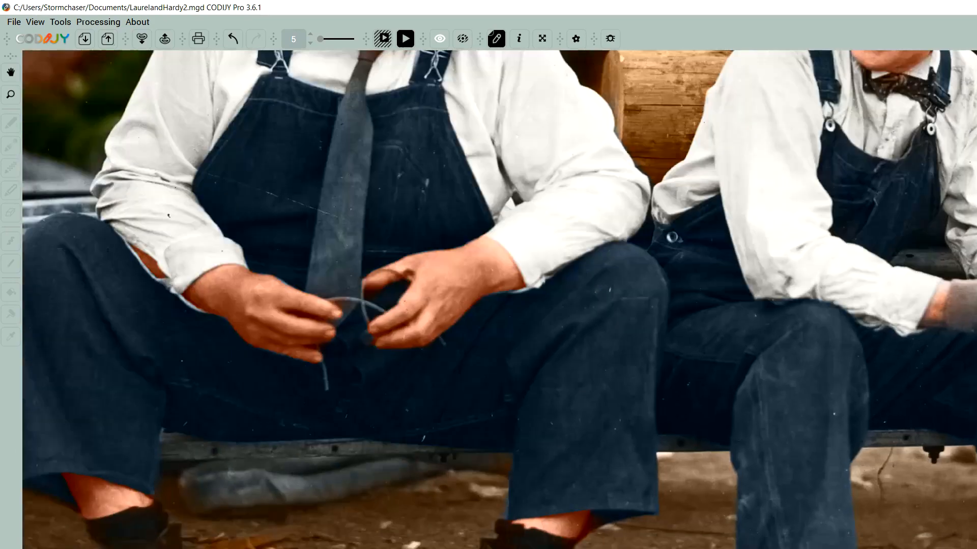
scroll(574, 512, down, 3)
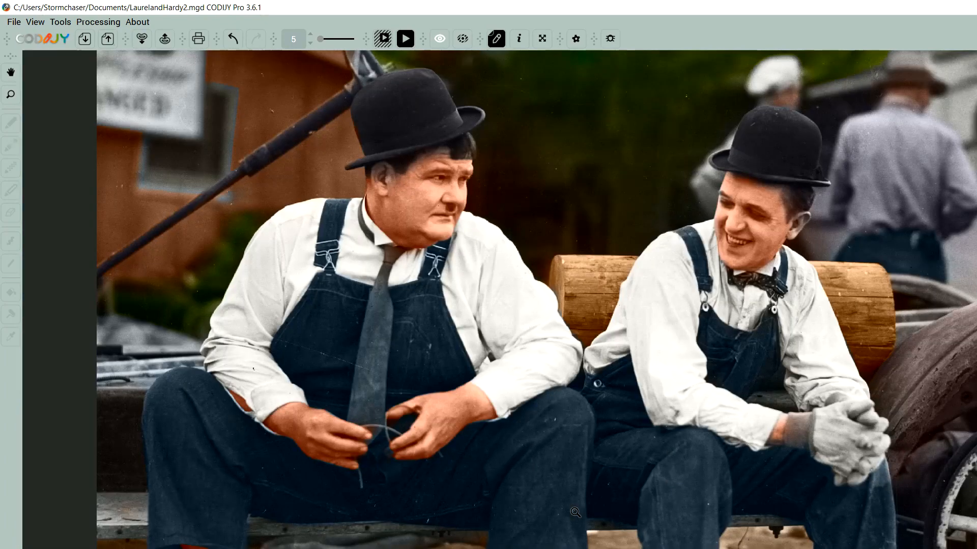
scroll(575, 512, down, 2)
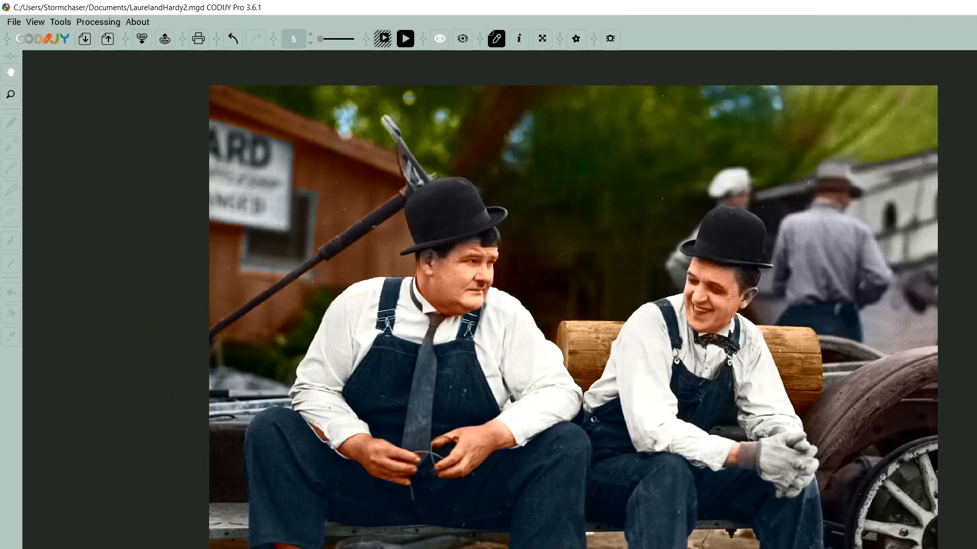
scroll(542, 538, up, 3)
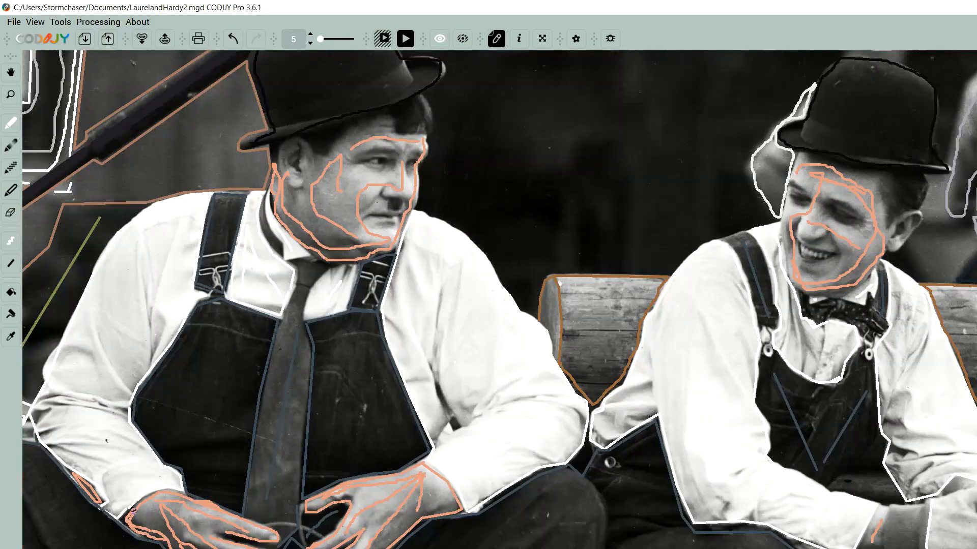
scroll(195, 513, down, 7)
scroll(435, 488, up, 3)
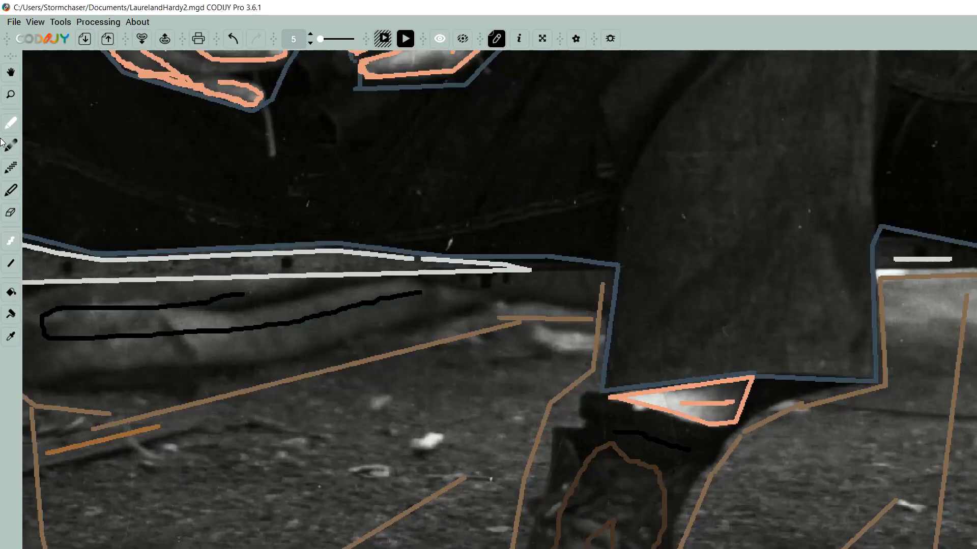
drag(586, 401, 644, 410)
key(ctrl+z)
mouse_move(585, 402)
mouse_down()
mouse_move(707, 430)
mouse_move(711, 452)
mouse_move(669, 465)
mouse_move(588, 439)
mouse_move(593, 418)
mouse_up()
scroll(590, 411, left, 10)
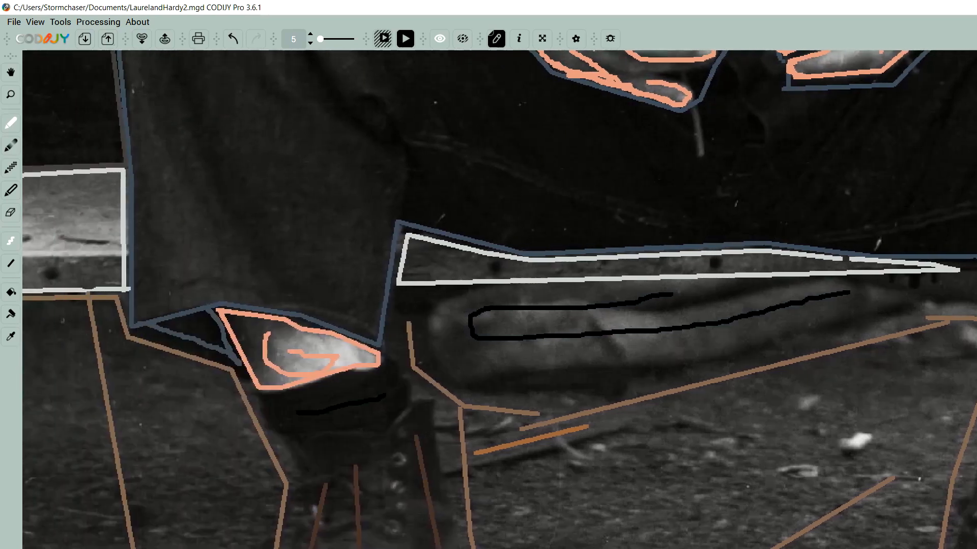
mouse_move(306, 400)
mouse_down()
mouse_move(426, 369)
mouse_move(433, 401)
mouse_move(395, 421)
mouse_move(309, 428)
mouse_move(300, 403)
mouse_up()
Step: Trace the underside of the long-tied man's other trouser hem beside the ankle in dark blue and rerun the colorization
scroll(310, 444, down, 1)
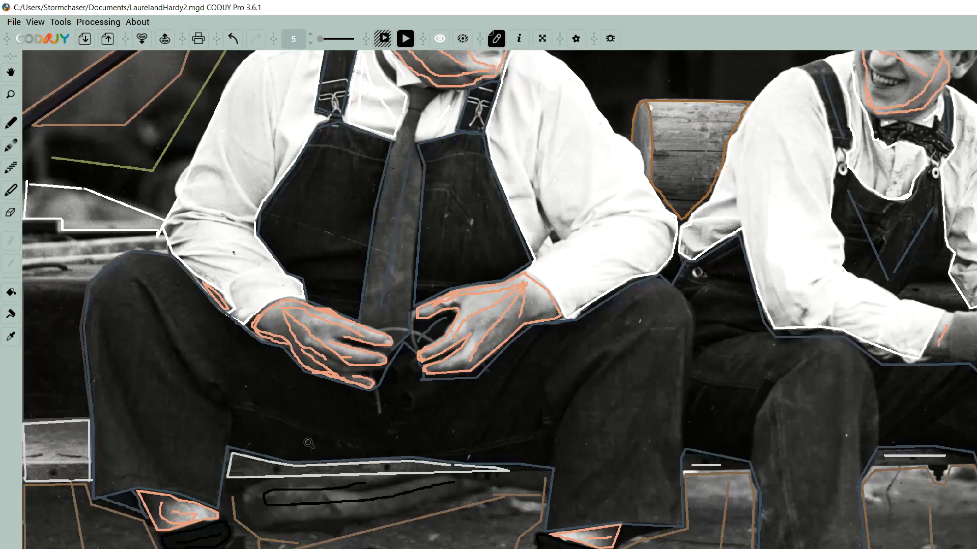
scroll(577, 471, up, 1)
scroll(575, 432, up, 1)
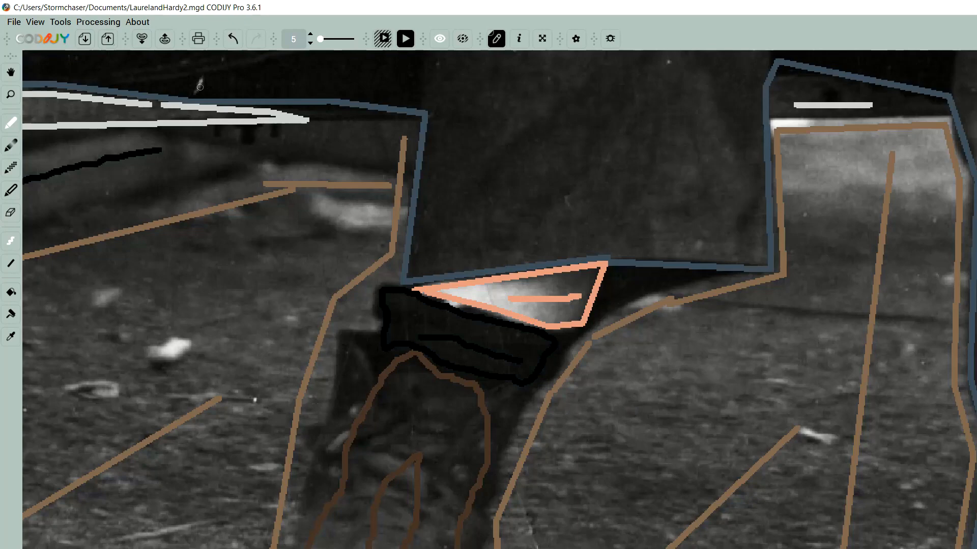
mouse_move(718, 268)
mouse_down()
mouse_move(600, 312)
mouse_move(614, 267)
mouse_up()
key(z)
scroll(721, 369, down, 3)
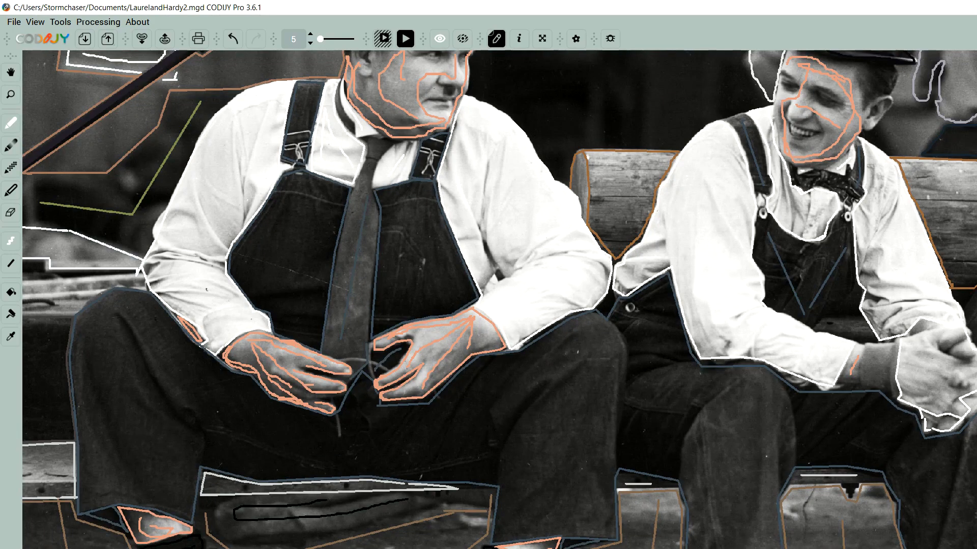
scroll(501, 300, down, 2)
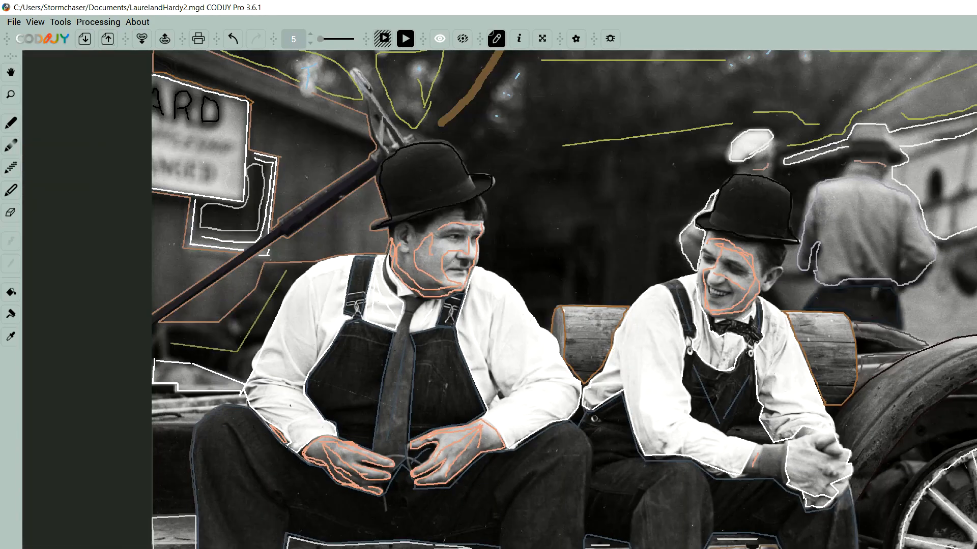
scroll(948, 451, down, 3)
scroll(832, 437, up, 2)
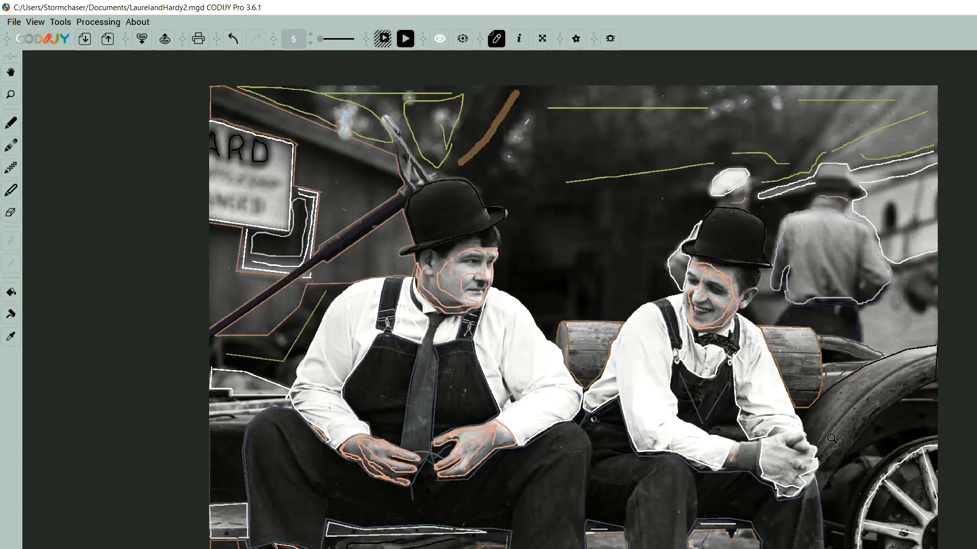
click(404, 39)
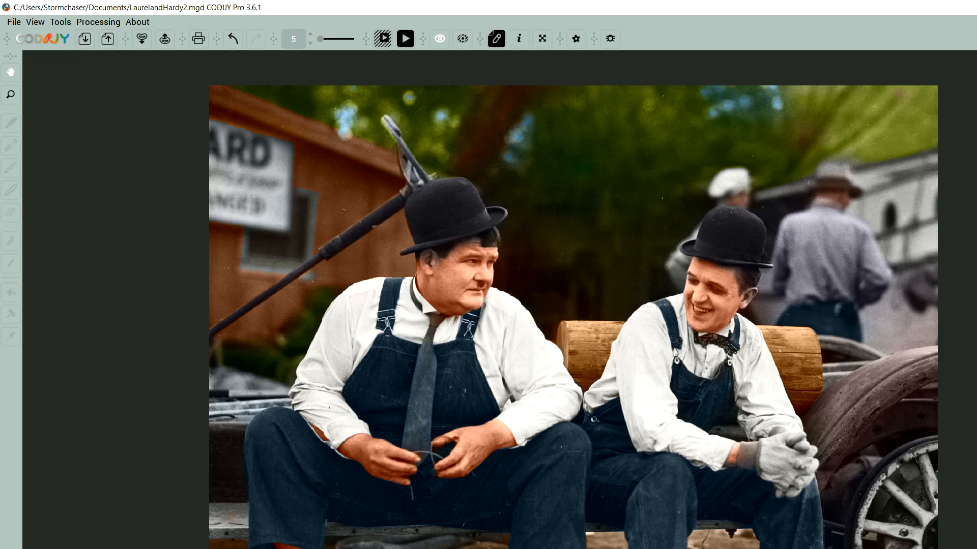
Step: Hide the colour strokes and compare the original black-and-white photo with the colorized result
key(ctrl+Tab)
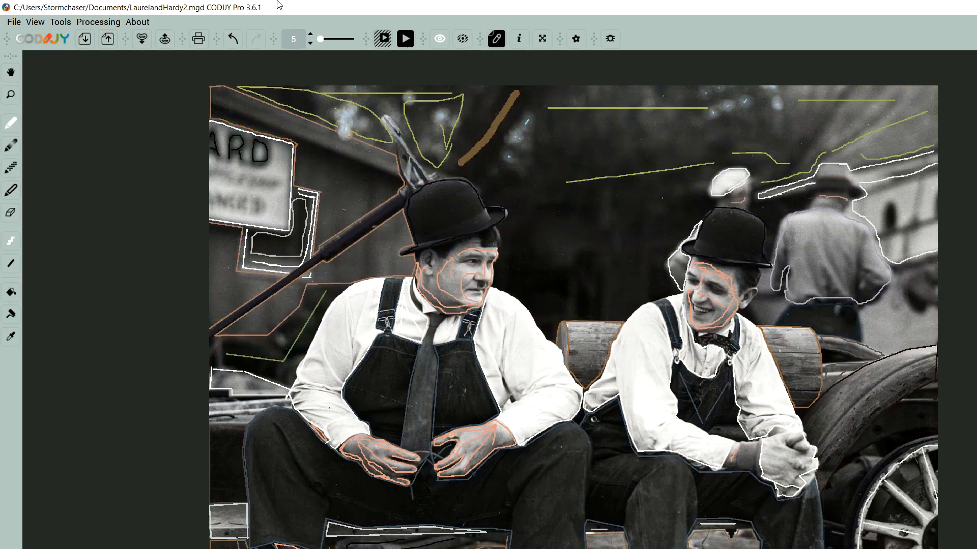
click(406, 39)
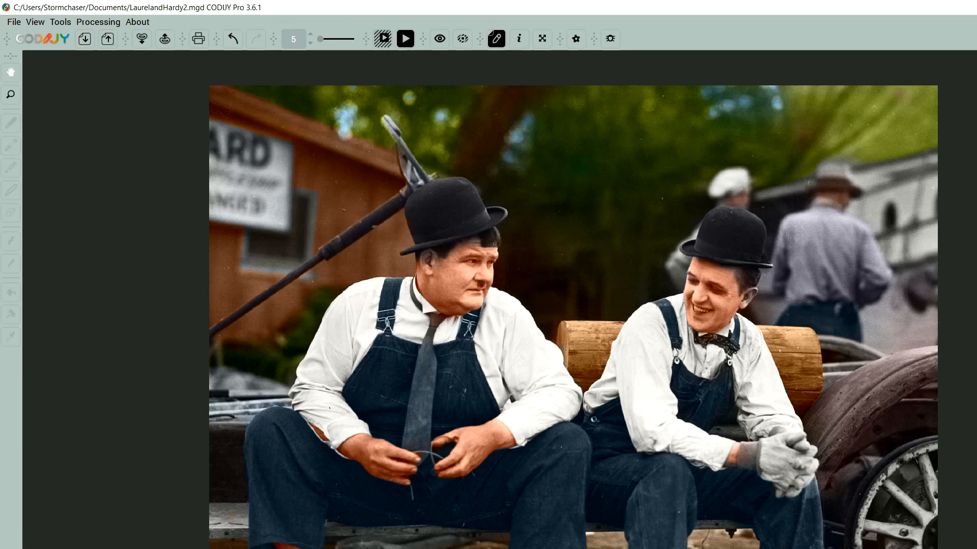
click(405, 39)
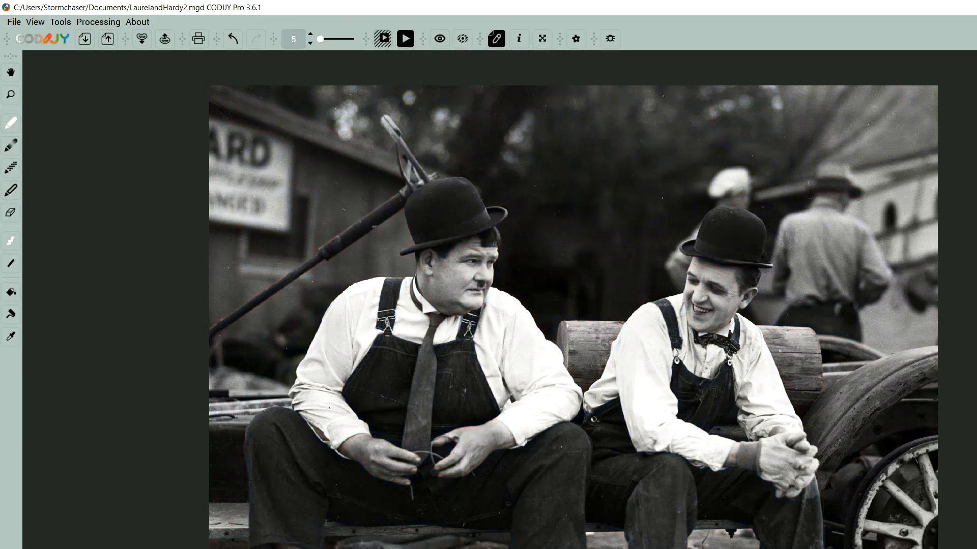
key(Tab)
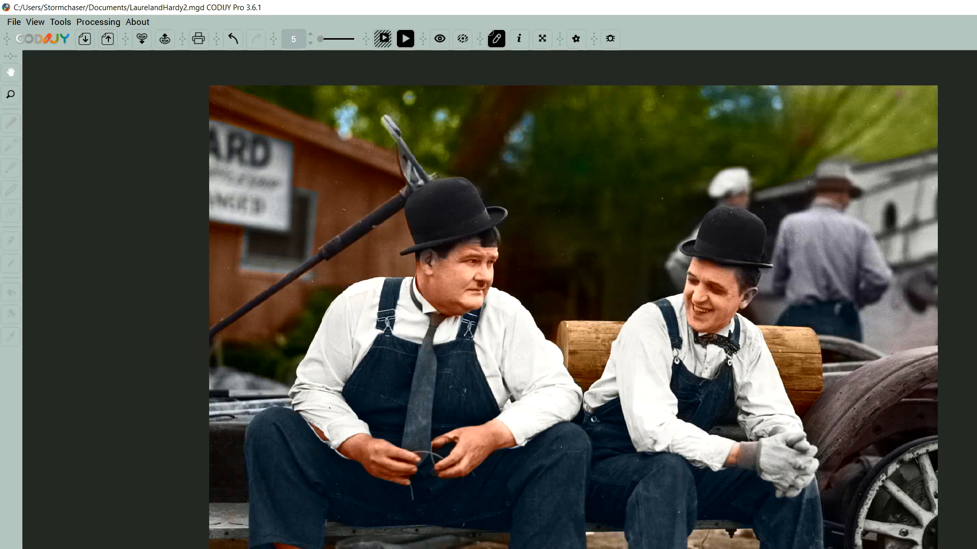